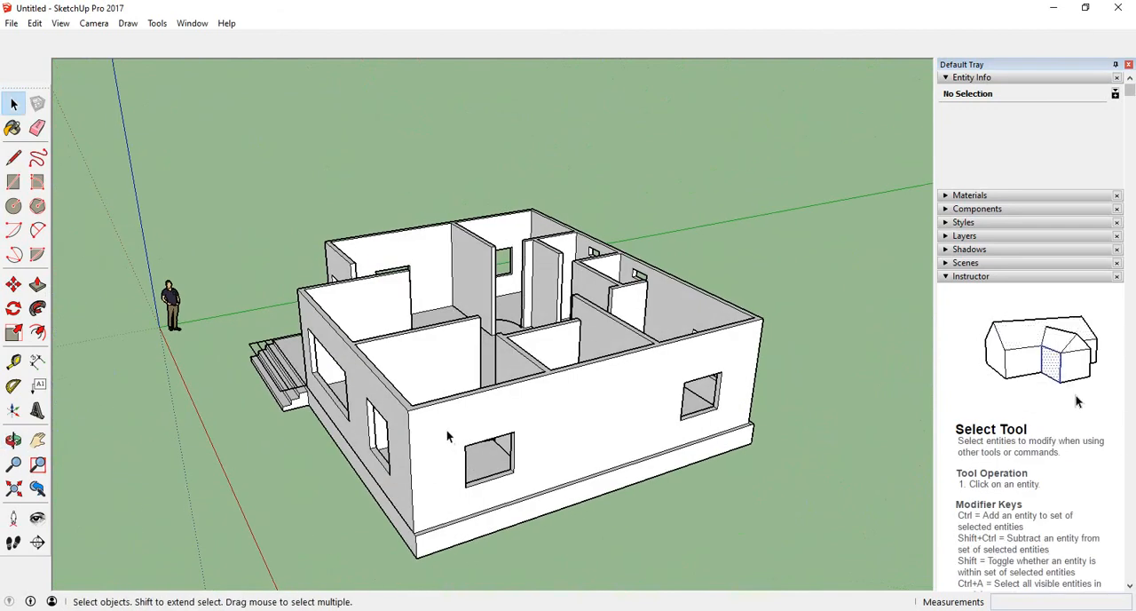
- Inspect the interior walls and door openings of the house model from several angles
{"action": "middle_click_drag", "start_coordinate": [448, 436], "coordinate": [482, 444]}
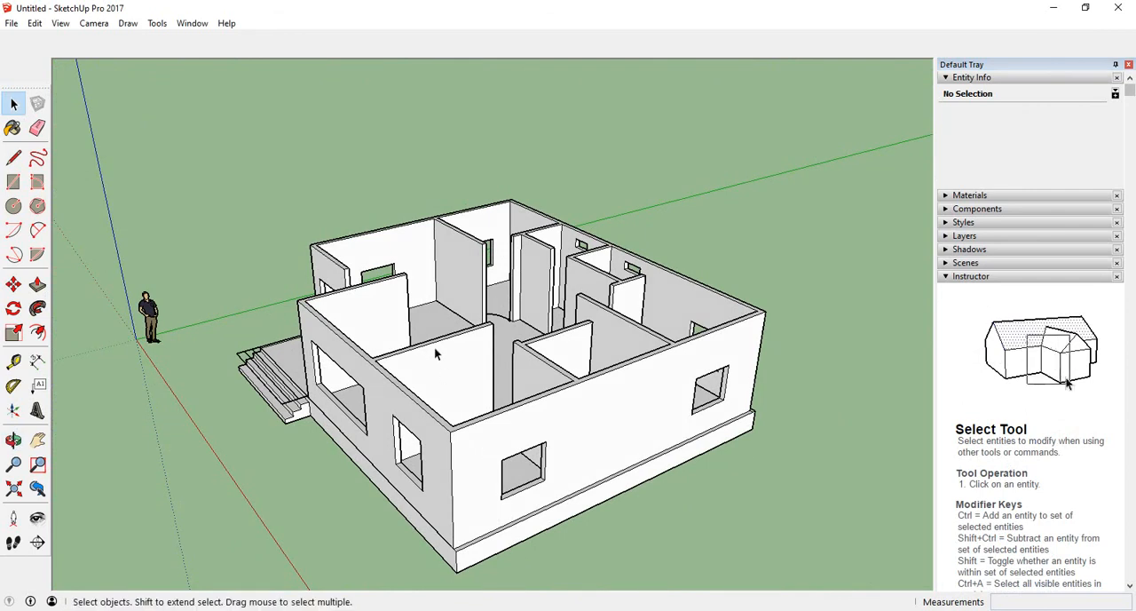
{"action": "middle_click_drag", "start_coordinate": [371, 370], "coordinate": [381, 426]}
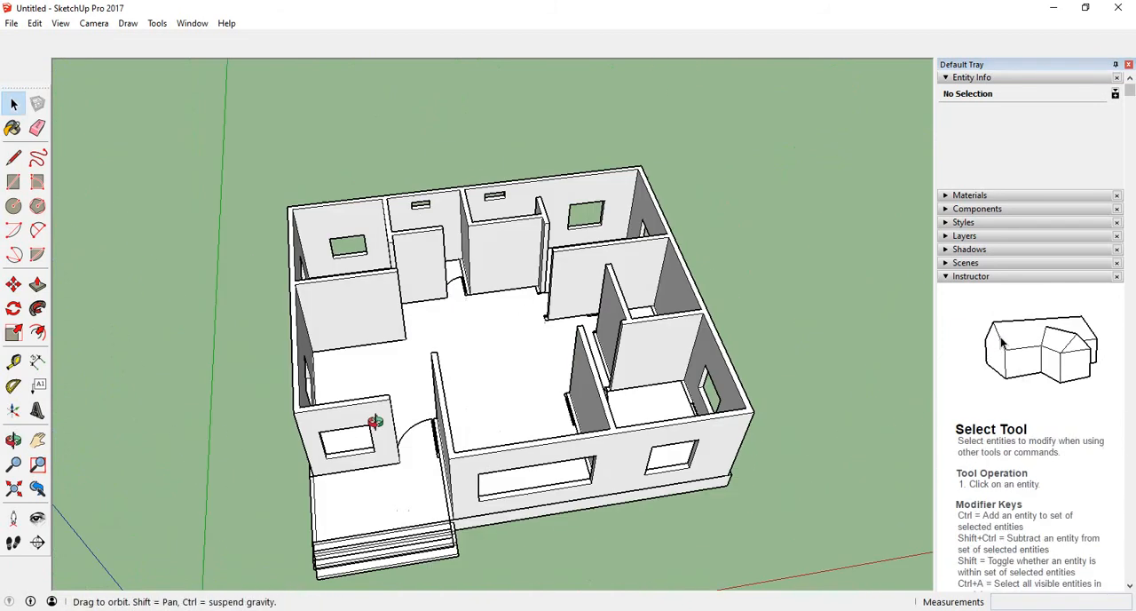
{"action": "scroll", "coordinate": [476, 333], "scroll_direction": "up", "scroll_amount": 6}
{"action": "middle_click_drag", "start_coordinate": [476, 333], "coordinate": [443, 322]}
{"action": "scroll", "coordinate": [444, 322], "scroll_direction": "down", "scroll_amount": 5}
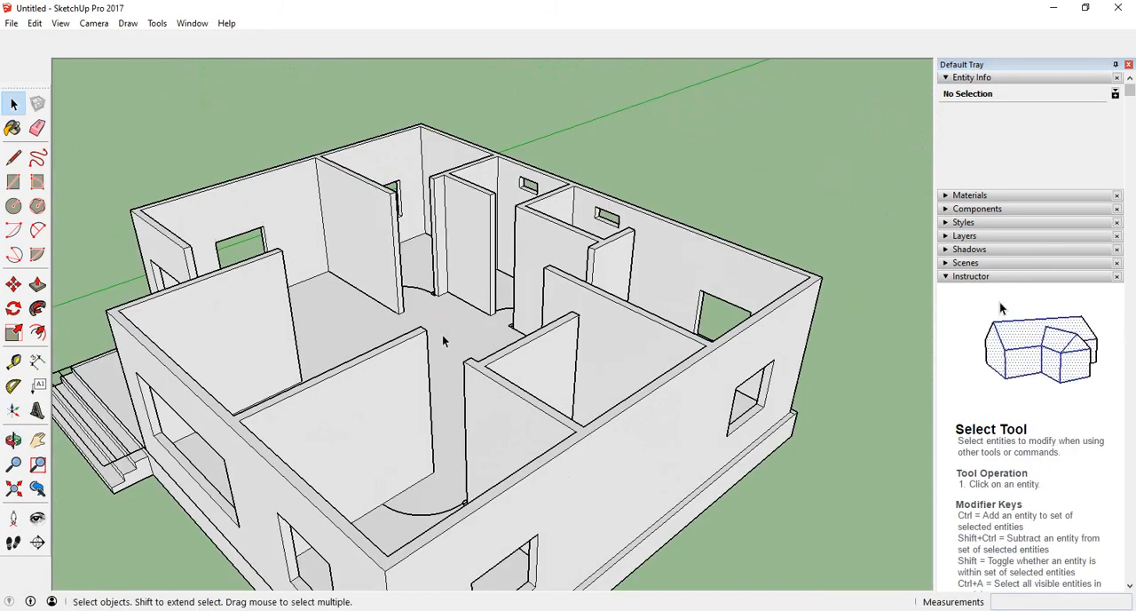
{"action": "middle_click_drag", "start_coordinate": [433, 311], "coordinate": [457, 385]}
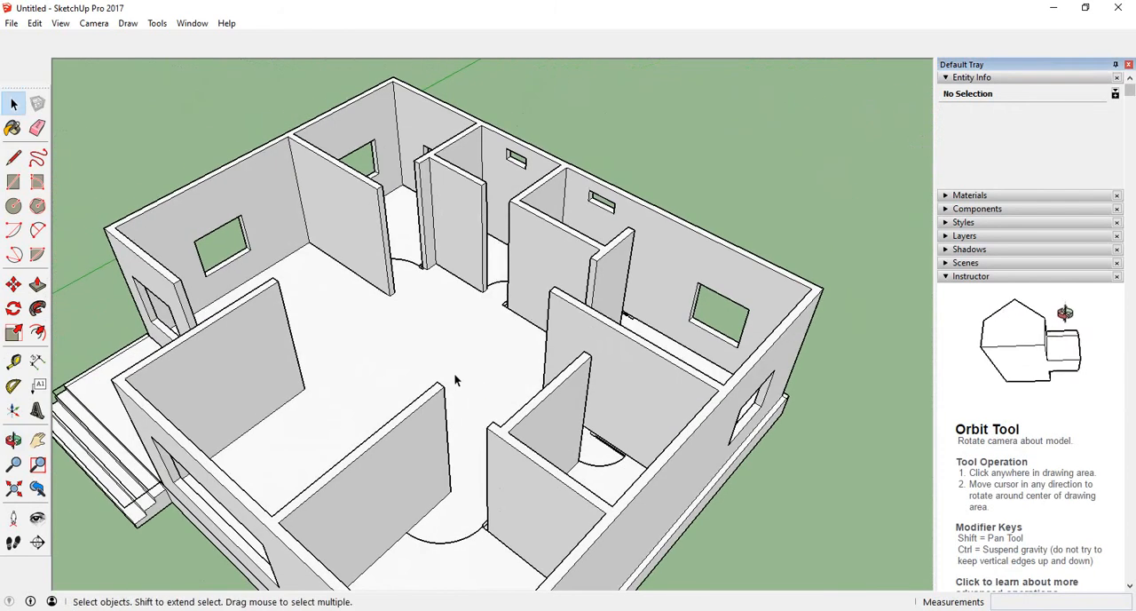
{"action": "scroll", "coordinate": [427, 319], "scroll_direction": "up", "scroll_amount": 5}
{"action": "scroll", "coordinate": [413, 294], "scroll_direction": "up", "scroll_amount": 2}
{"action": "middle_click_drag", "start_coordinate": [570, 350], "coordinate": [512, 315]}
{"action": "middle_click_drag", "start_coordinate": [754, 341], "coordinate": [330, 303]}
{"action": "scroll", "coordinate": [329, 303], "scroll_direction": "down", "scroll_amount": 3}
{"action": "scroll", "coordinate": [412, 417], "scroll_direction": "down", "scroll_amount": 2}
{"action": "scroll", "coordinate": [373, 229], "scroll_direction": "up", "scroll_amount": 3}
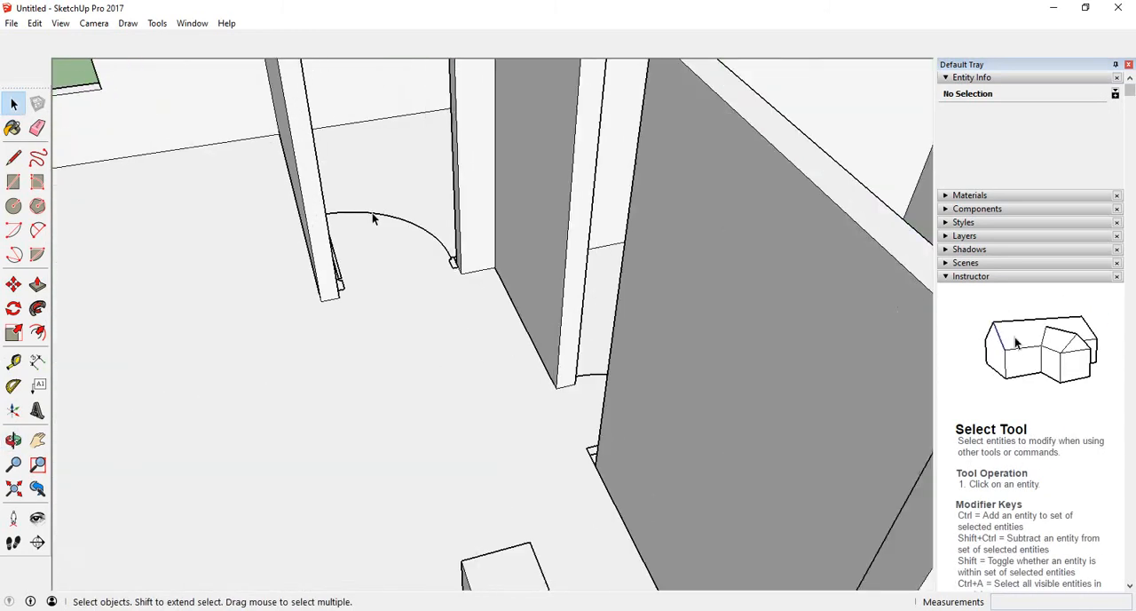
{"action": "middle_click_drag", "start_coordinate": [375, 218], "coordinate": [424, 362]}
{"action": "scroll", "coordinate": [353, 258], "scroll_direction": "down", "scroll_amount": 1}
{"action": "scroll", "coordinate": [350, 323], "scroll_direction": "down", "scroll_amount": 2}
{"action": "scroll", "coordinate": [360, 263], "scroll_direction": "up", "scroll_amount": 2}
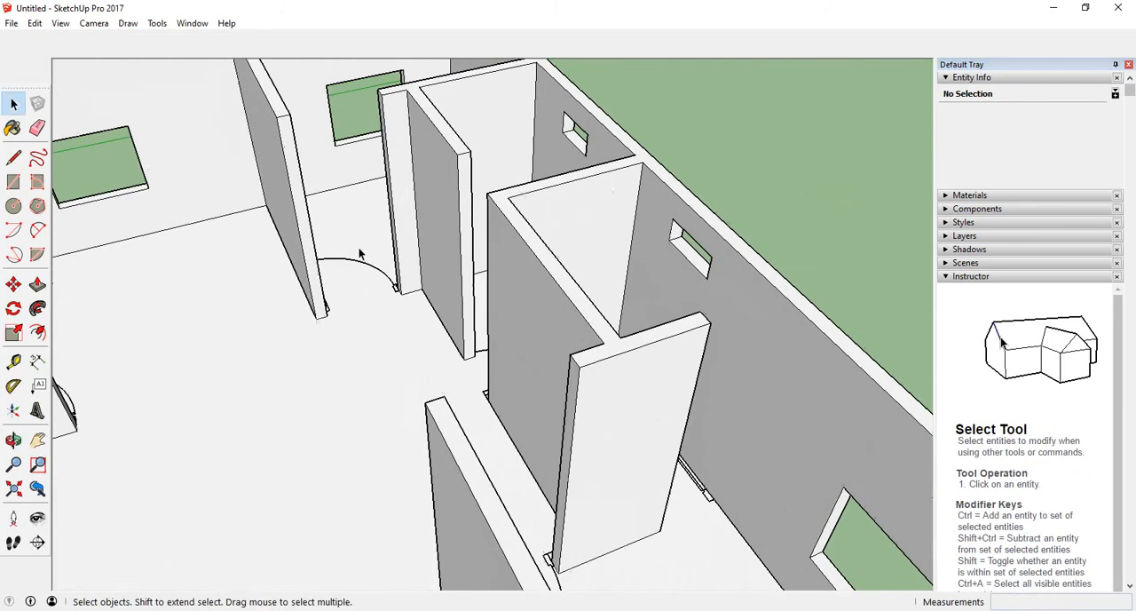
{"action": "scroll", "coordinate": [400, 182], "scroll_direction": "down", "scroll_amount": 1}
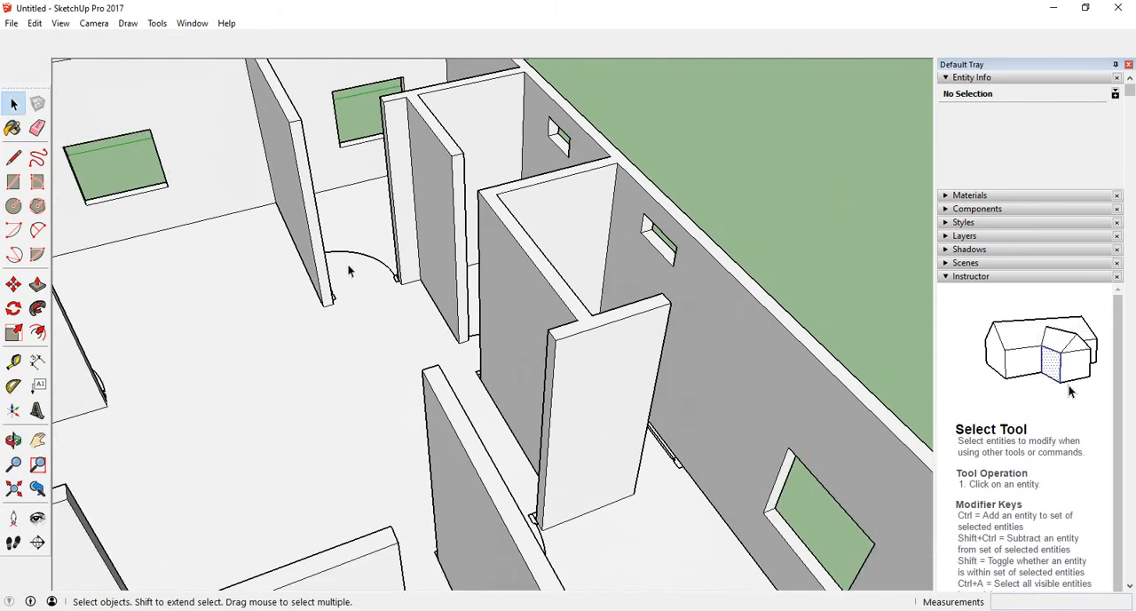
{"action": "middle_click_drag", "start_coordinate": [322, 312], "coordinate": [298, 304]}
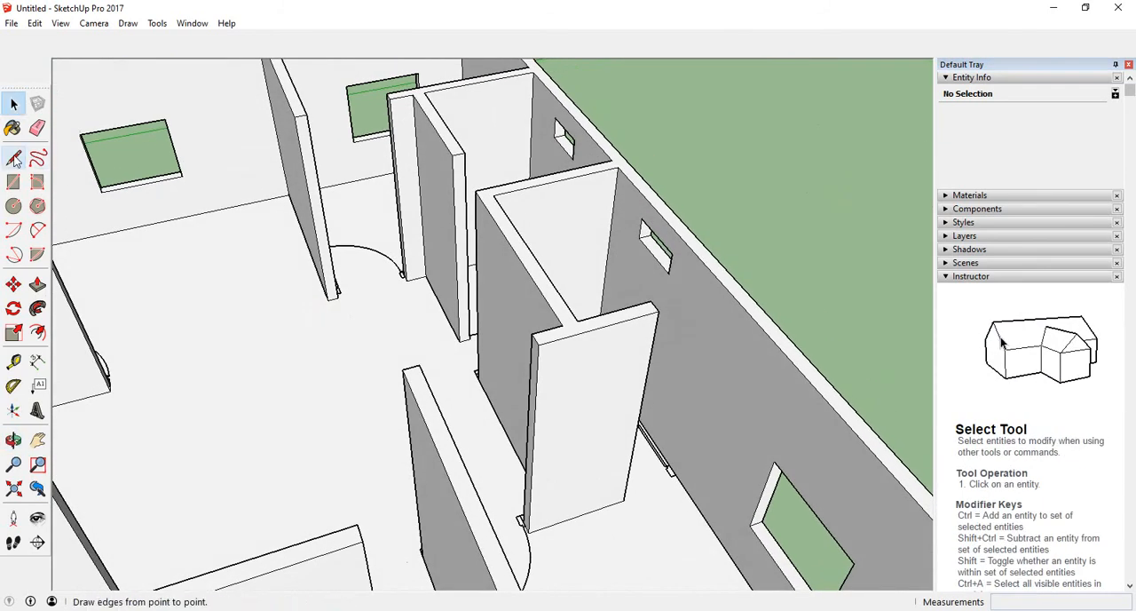
- Draw a 7.5' vertical line up the door jamb from the doorway's bottom corner
{"action": "left_click", "coordinate": [13, 158]}
{"action": "scroll", "coordinate": [386, 344], "scroll_direction": "up", "scroll_amount": 3}
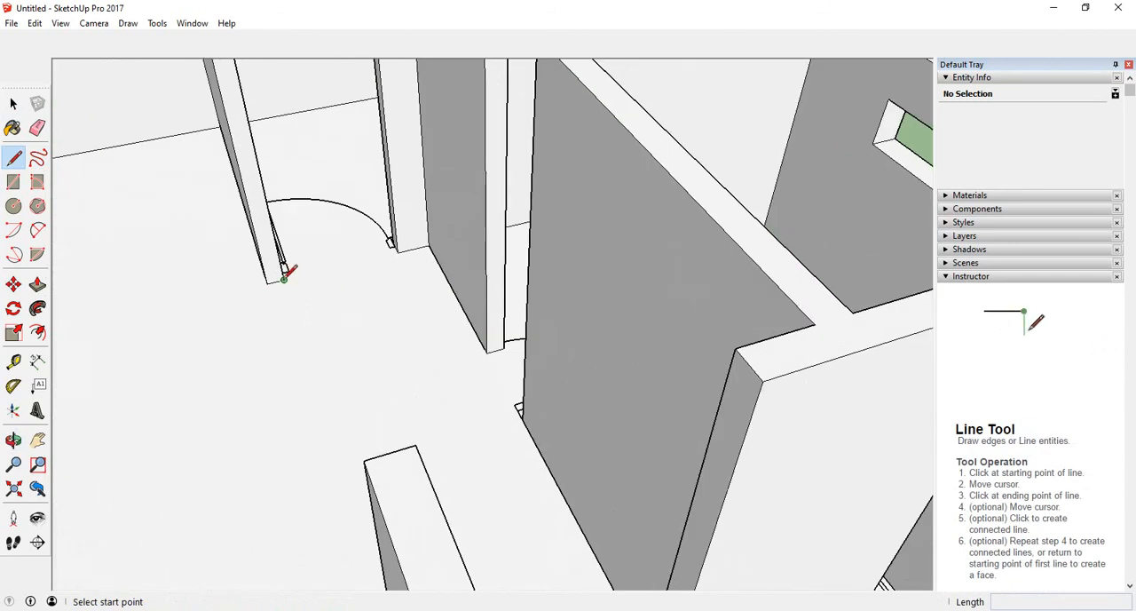
{"action": "scroll", "coordinate": [284, 277], "scroll_direction": "up", "scroll_amount": 3}
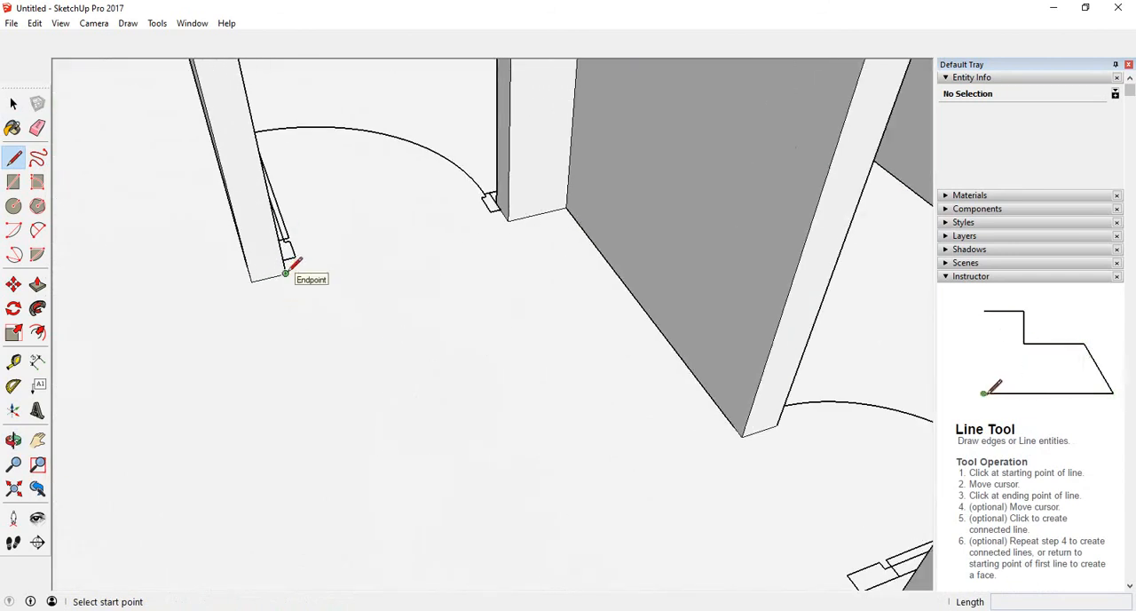
{"action": "left_click", "coordinate": [285, 273]}
{"action": "middle_click_drag", "start_coordinate": [287, 250], "coordinate": [282, 246]}
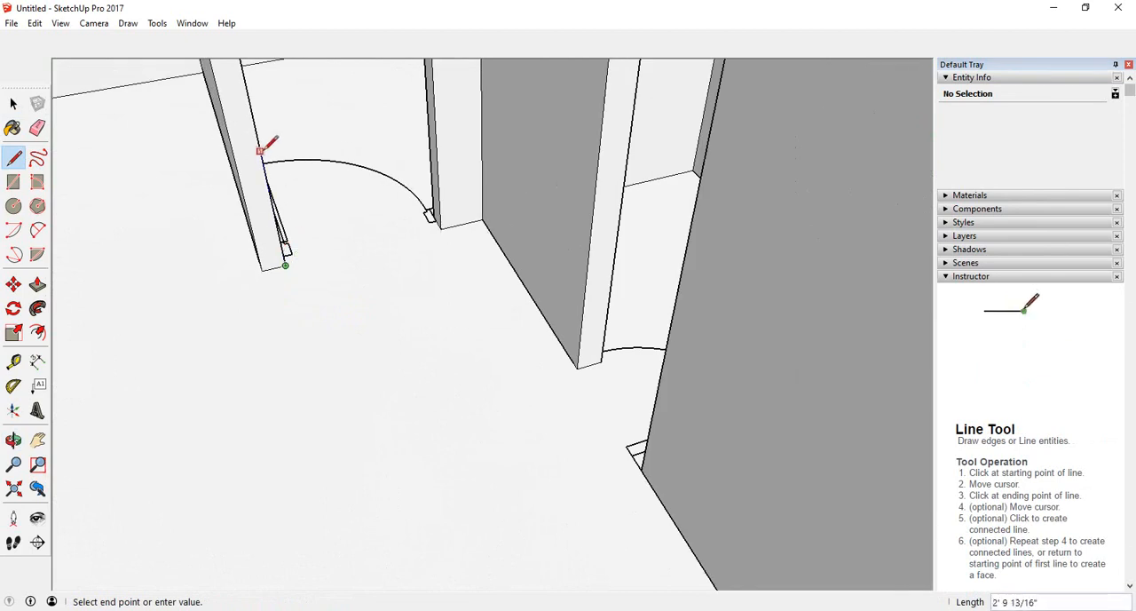
{"action": "scroll", "coordinate": [275, 164], "scroll_direction": "down", "scroll_amount": 5}
{"action": "middle_click_drag", "start_coordinate": [310, 304], "coordinate": [291, 190]}
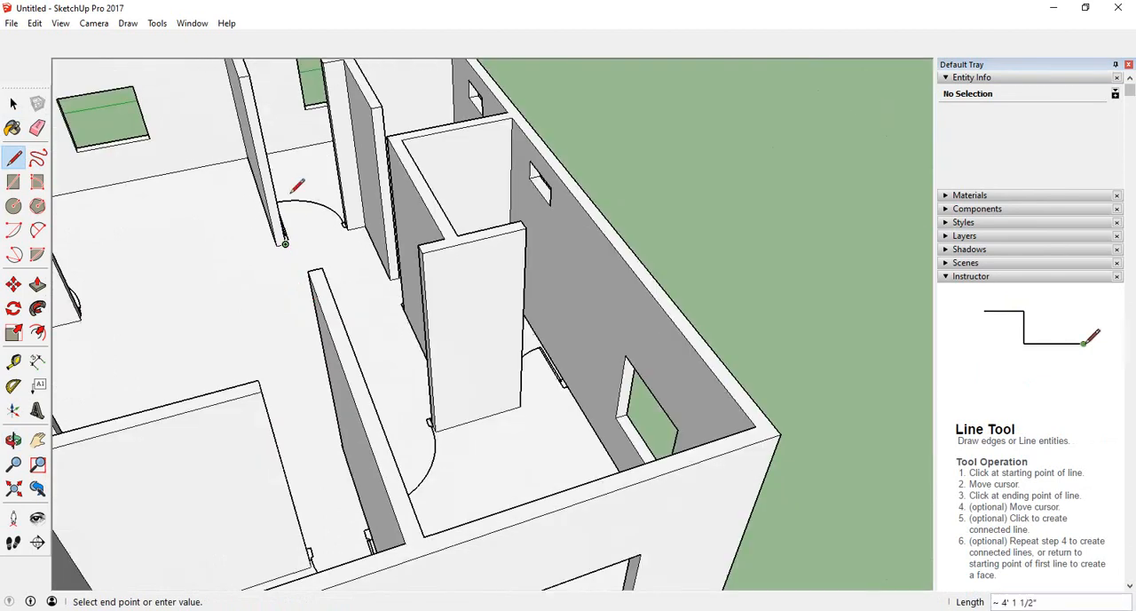
{"action": "scroll", "coordinate": [269, 157], "scroll_direction": "up", "scroll_amount": 2}
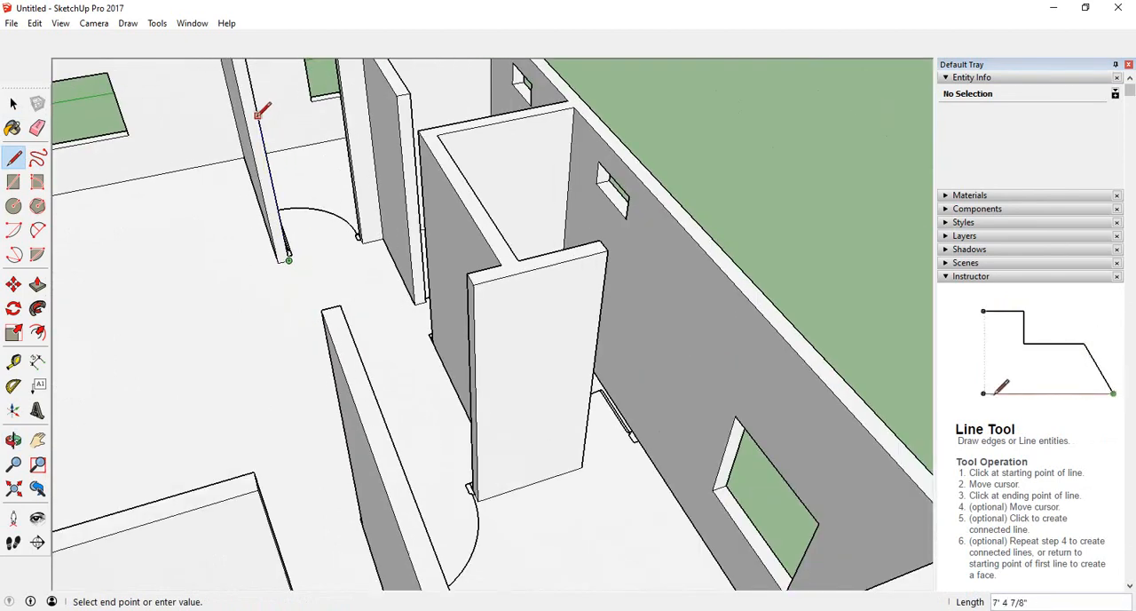
{"action": "scroll", "coordinate": [333, 307], "scroll_direction": "down", "scroll_amount": 2}
{"action": "middle_click_drag", "start_coordinate": [360, 409], "coordinate": [365, 356]}
{"action": "scroll", "coordinate": [258, 226], "scroll_direction": "up", "scroll_amount": 3}
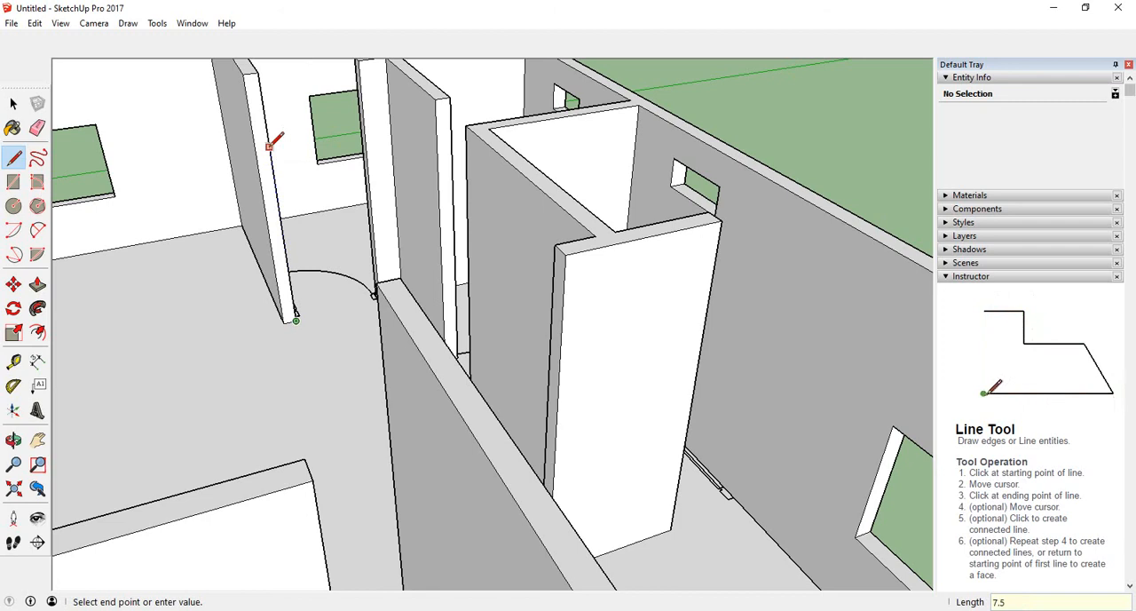
{"action": "type", "text": "'"}
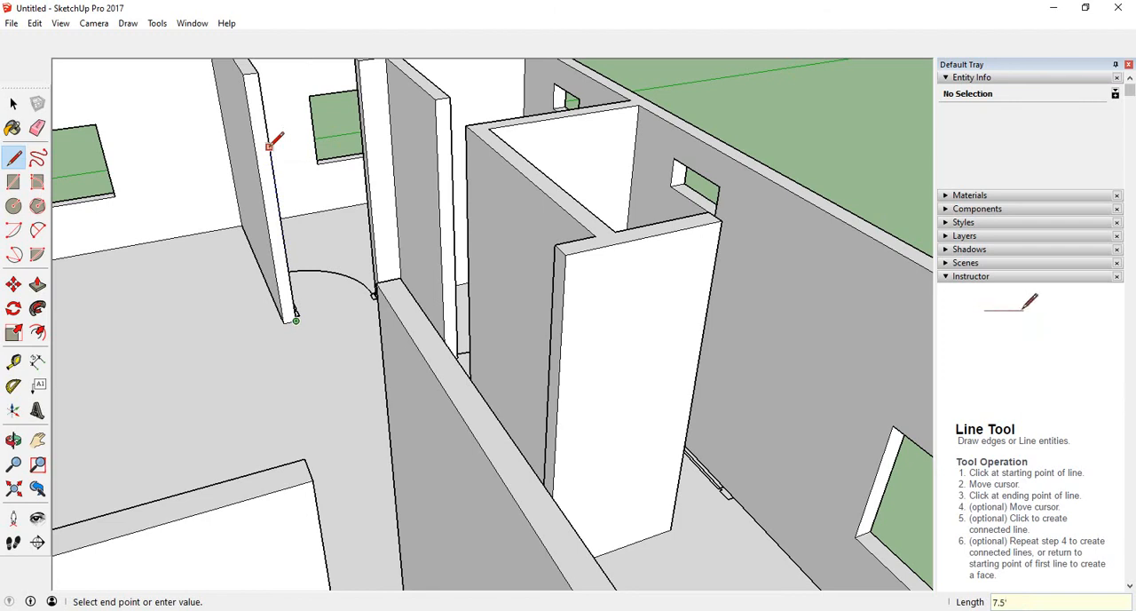
{"action": "key", "text": "Return"}
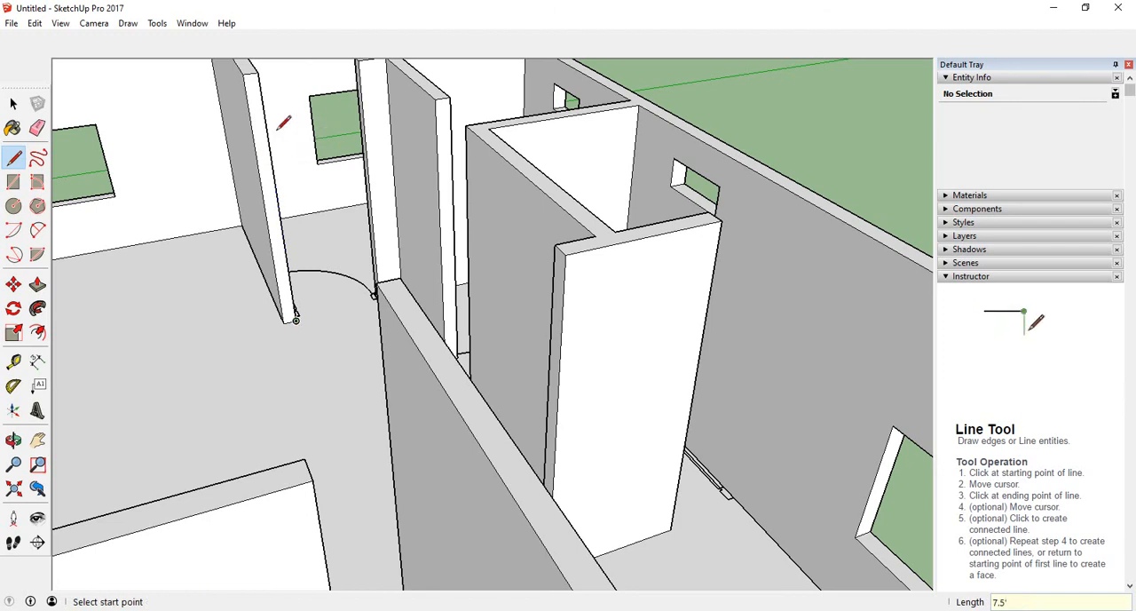
- Draw a horizontal line across the doorway from the top of that line to the opposite jamb
{"action": "middle_click_drag", "start_coordinate": [296, 163], "coordinate": [359, 182]}
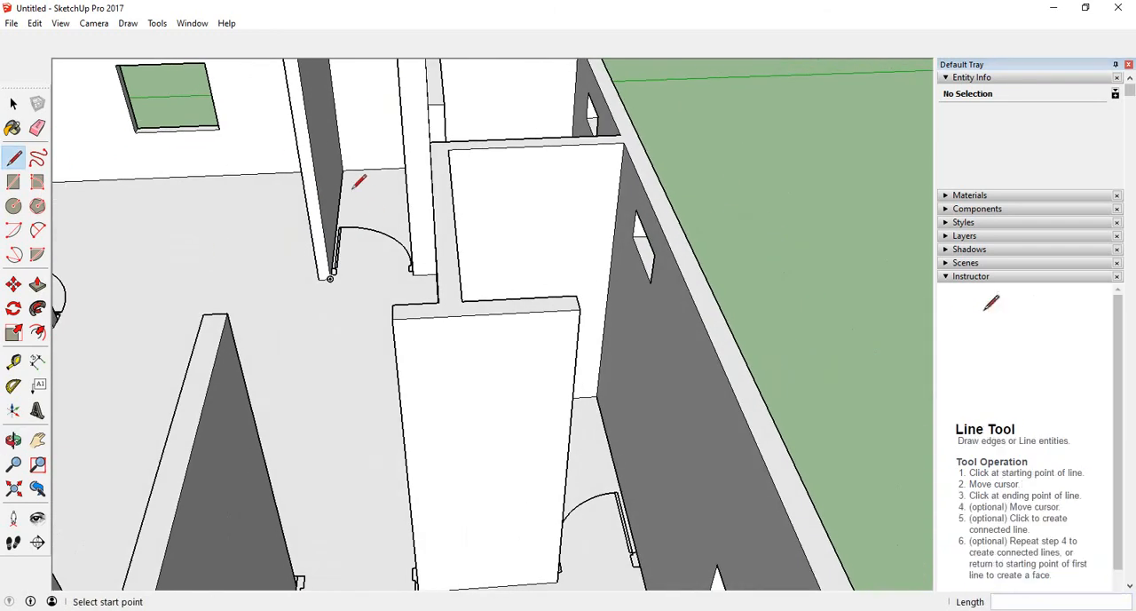
{"action": "left_click", "coordinate": [305, 115]}
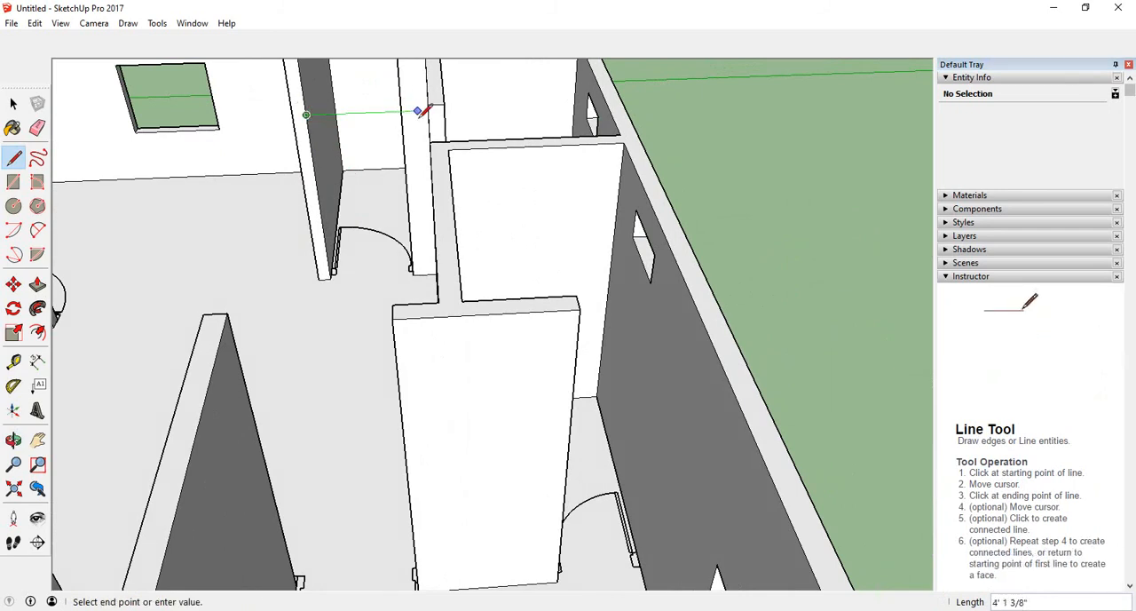
{"action": "middle_click_drag", "start_coordinate": [423, 110], "coordinate": [363, 132]}
{"action": "scroll", "coordinate": [363, 132], "scroll_direction": "up", "scroll_amount": 2}
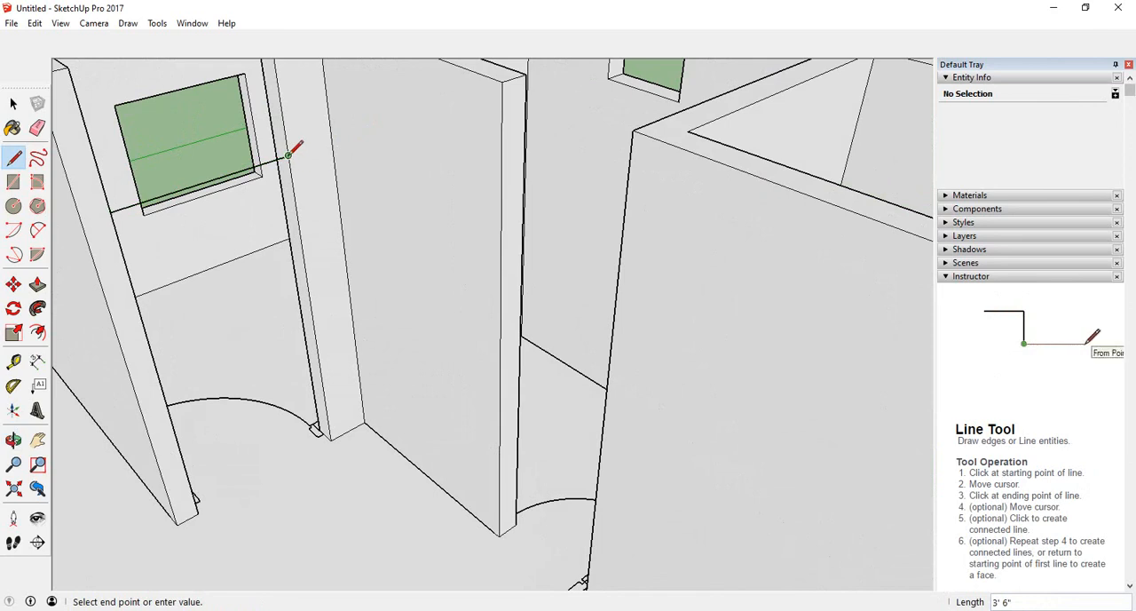
{"action": "middle_click_drag", "start_coordinate": [303, 194], "coordinate": [310, 236]}
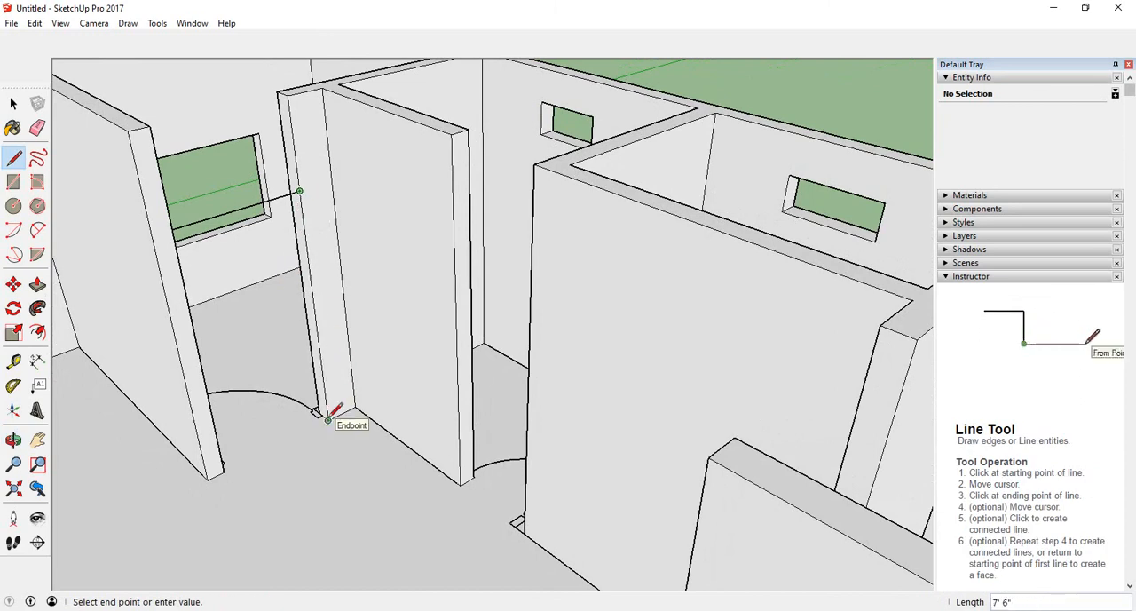
{"action": "scroll", "coordinate": [291, 119], "scroll_direction": "up", "scroll_amount": 2}
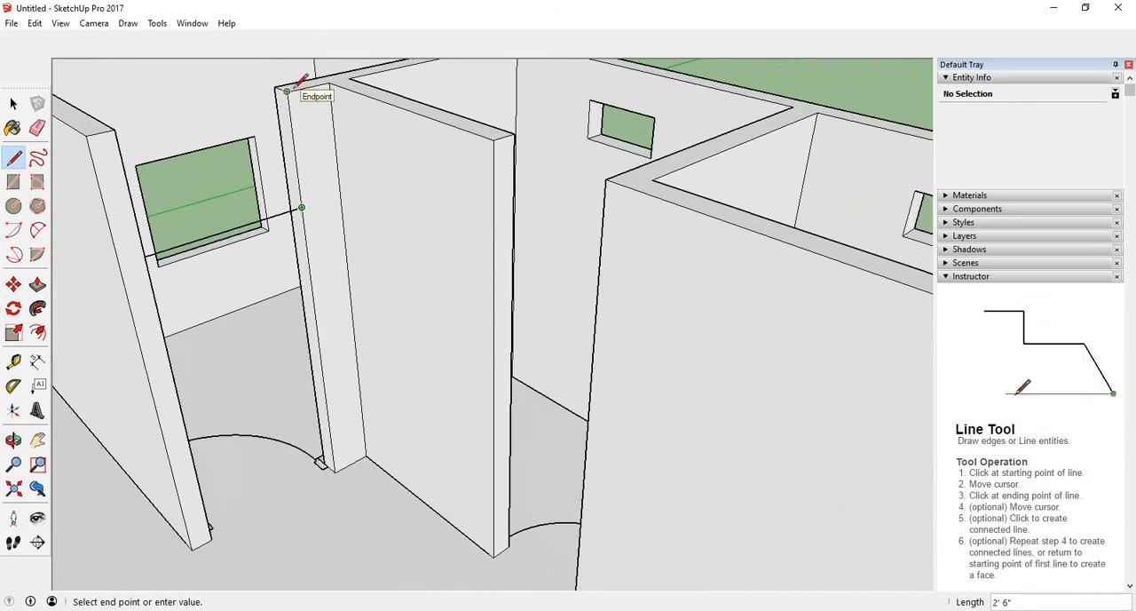
- Draw vertical lines from the header level up to the wall tops on both door jambs
{"action": "left_click", "coordinate": [287, 91]}
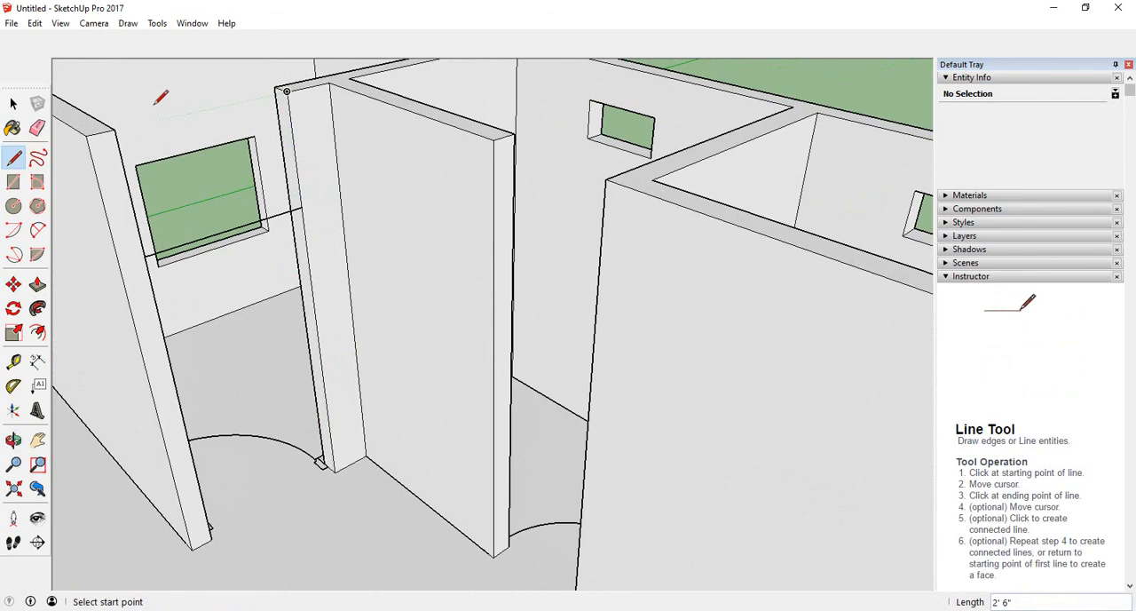
{"action": "left_click", "coordinate": [114, 130]}
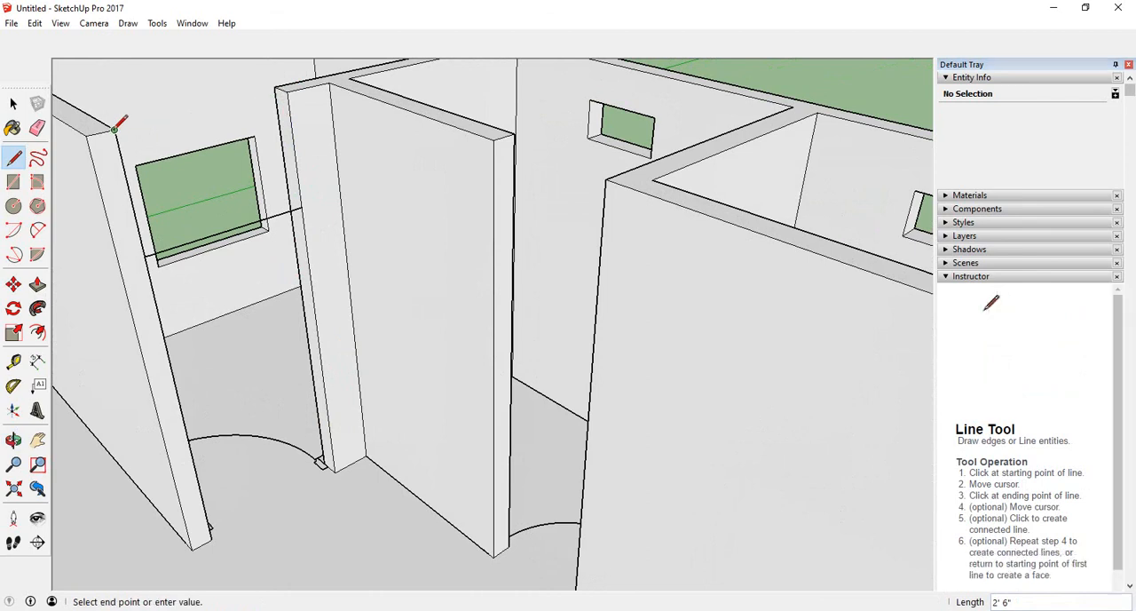
{"action": "left_click", "coordinate": [144, 256]}
- Draw edges on the other side of the doorway from the header point up to the wall top and across to the opposite corner
{"action": "middle_click_drag", "start_coordinate": [344, 253], "coordinate": [315, 269]}
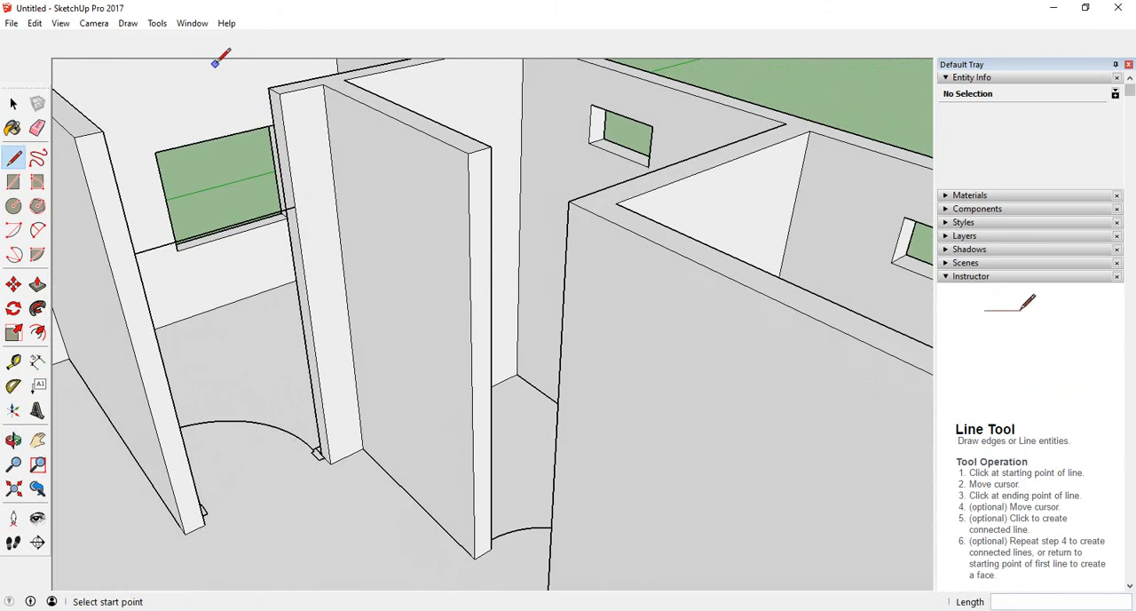
{"action": "middle_click_drag", "start_coordinate": [209, 231], "coordinate": [310, 352]}
{"action": "middle_click_drag", "start_coordinate": [306, 179], "coordinate": [317, 196]}
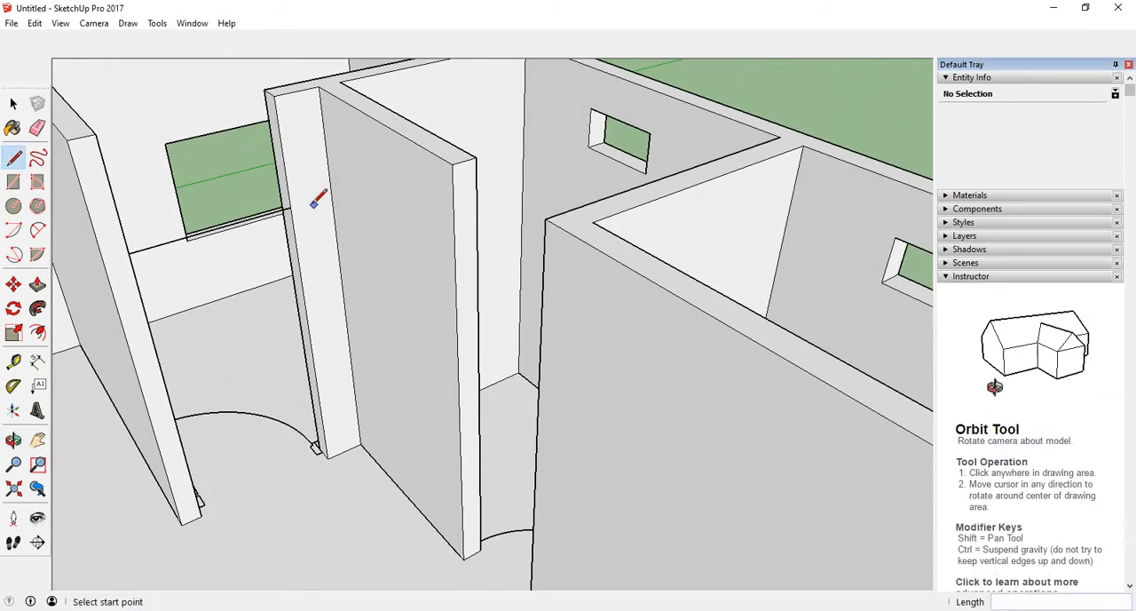
{"action": "left_click", "coordinate": [291, 206]}
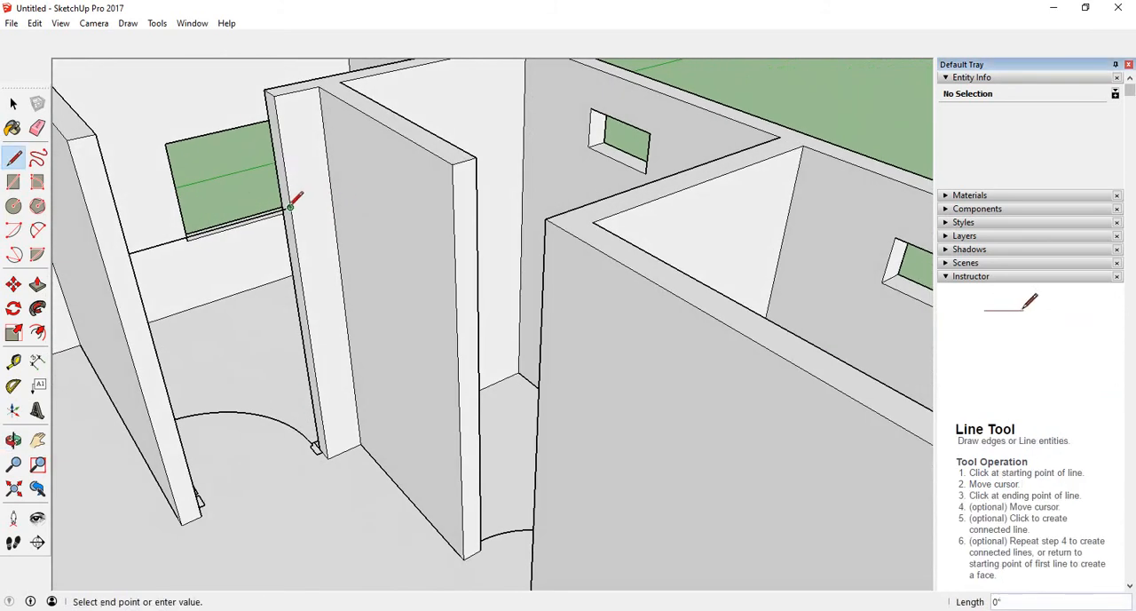
{"action": "left_click", "coordinate": [276, 94]}
{"action": "left_click", "coordinate": [274, 94]}
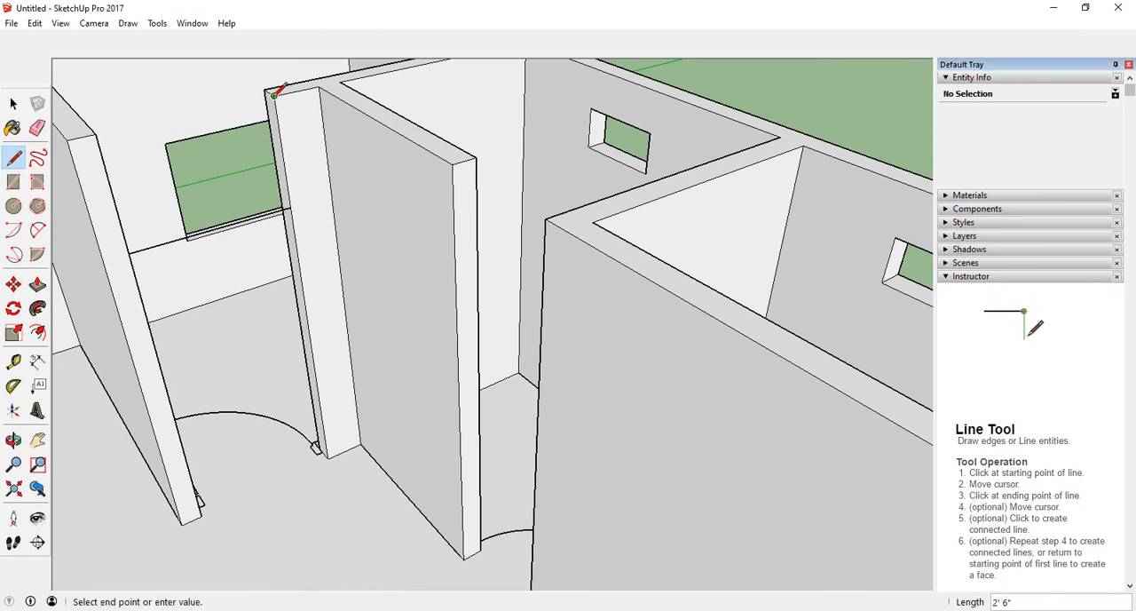
{"action": "left_click", "coordinate": [96, 134]}
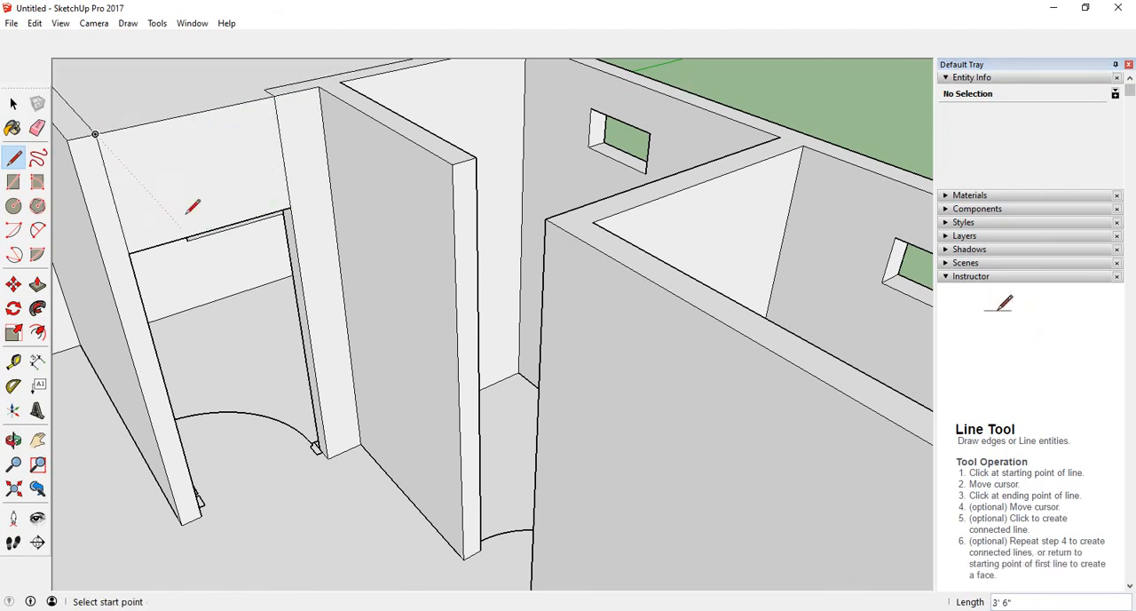
- Delete the unwanted face spanning the top of the room beside the doorway
{"action": "middle_click_drag", "start_coordinate": [226, 215], "coordinate": [240, 185]}
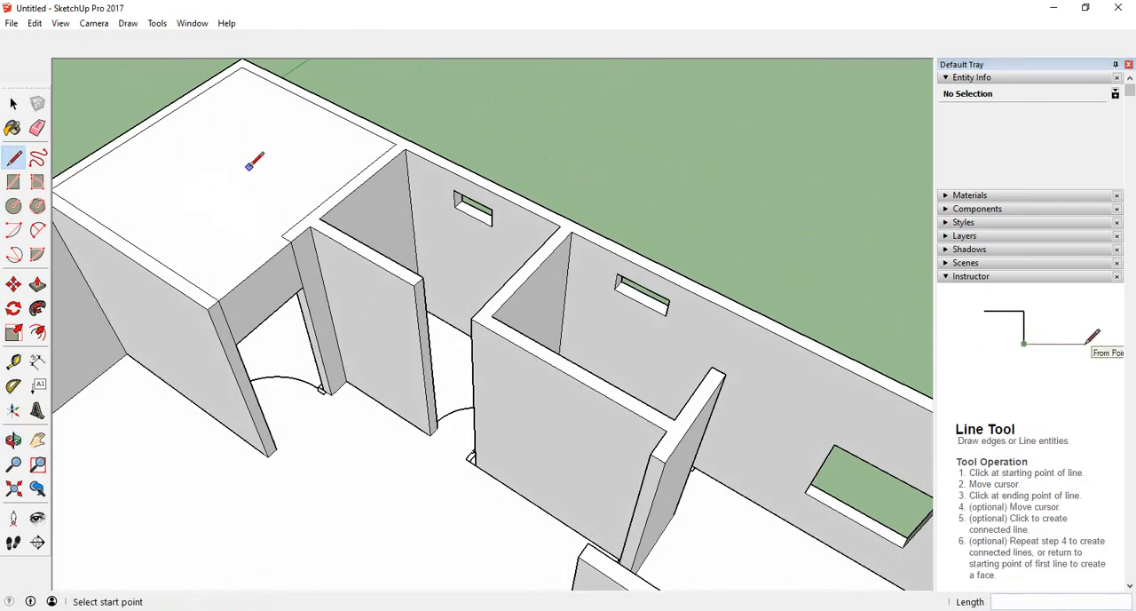
{"action": "left_click", "coordinate": [14, 104]}
{"action": "left_click", "coordinate": [147, 188]}
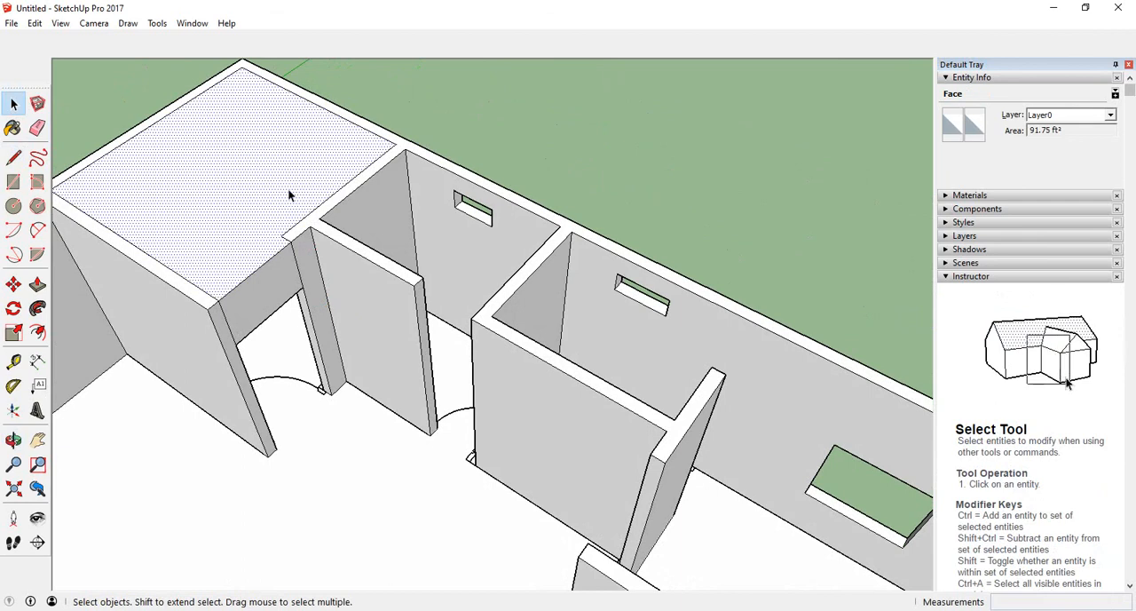
{"action": "key", "text": "Delete"}
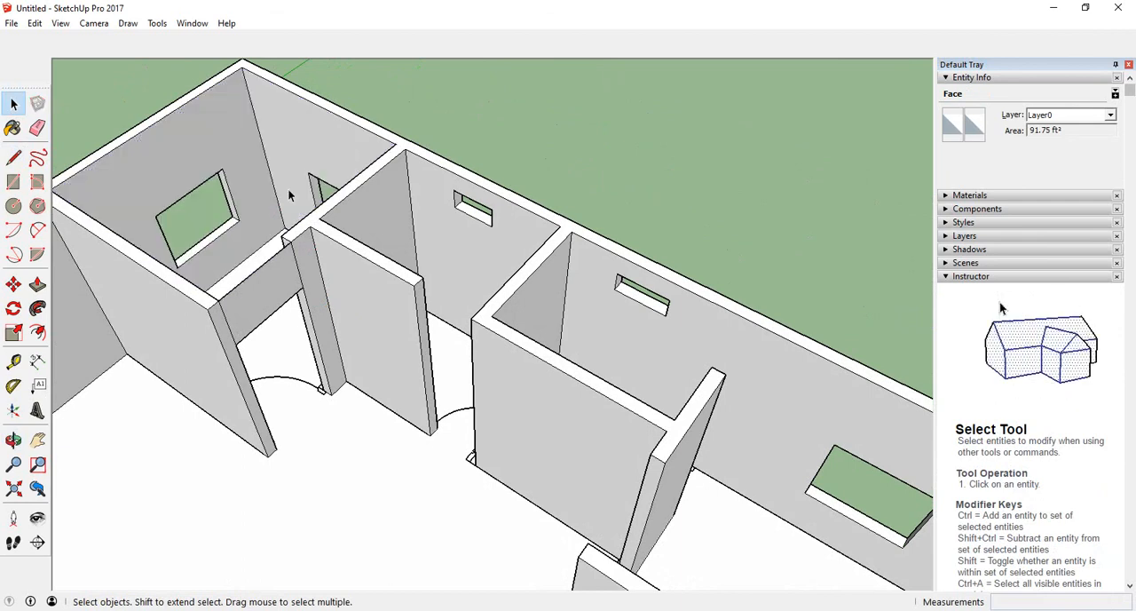
- Push/pull the header face above the doorway by 6"
{"action": "middle_click_drag", "start_coordinate": [325, 241], "coordinate": [606, 299]}
{"action": "middle_click_drag", "start_coordinate": [337, 405], "coordinate": [848, 384]}
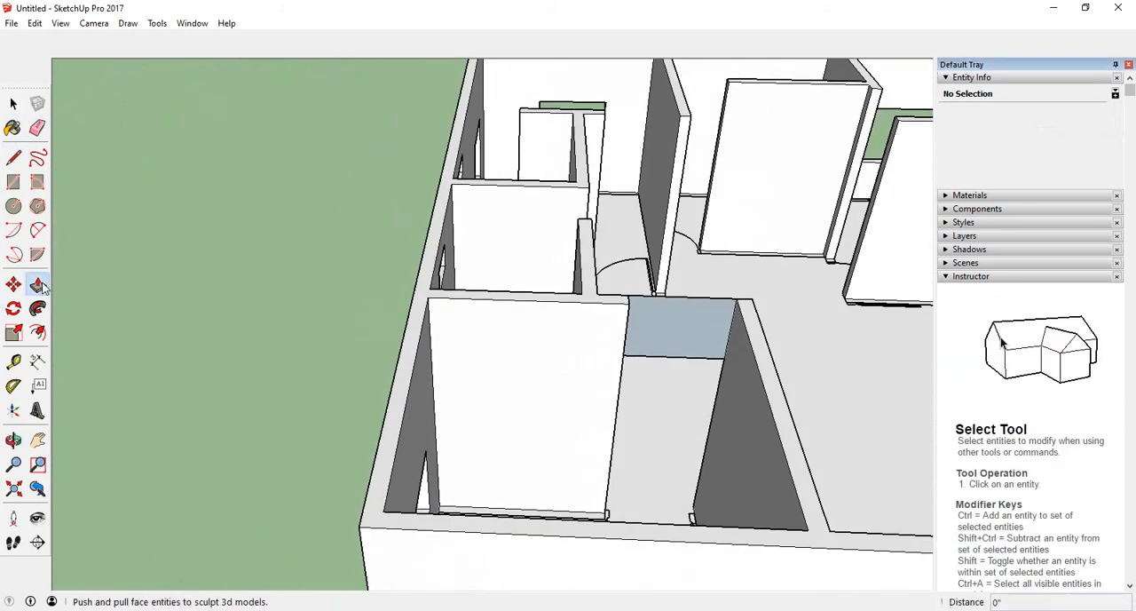
{"action": "left_click", "coordinate": [38, 284]}
{"action": "middle_click_drag", "start_coordinate": [598, 335], "coordinate": [568, 322]}
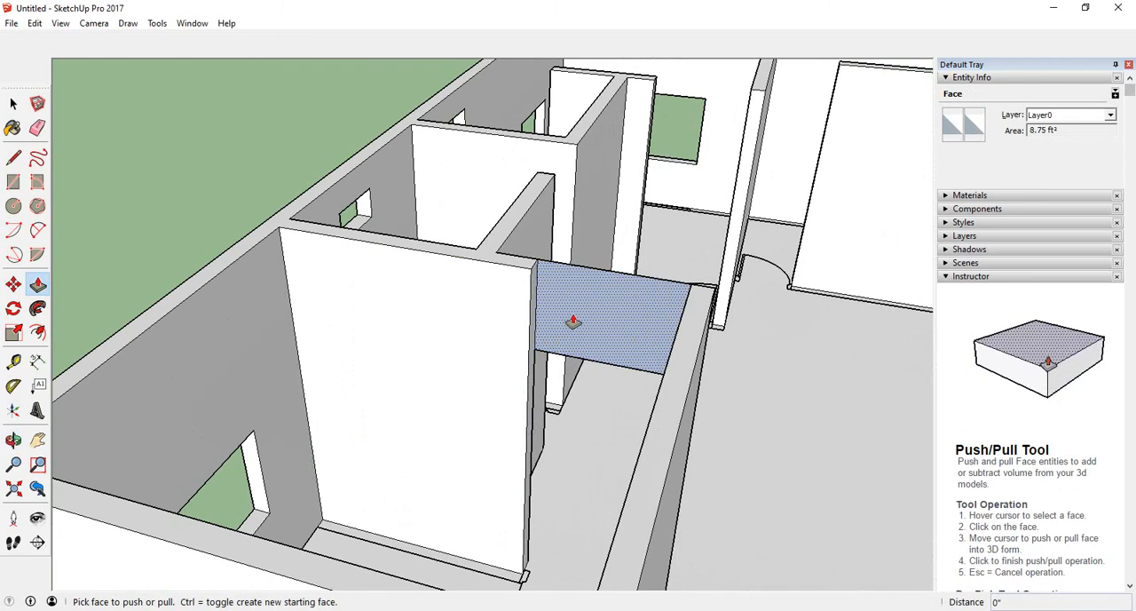
{"action": "left_click", "coordinate": [568, 322]}
{"action": "left_click", "coordinate": [515, 291]}
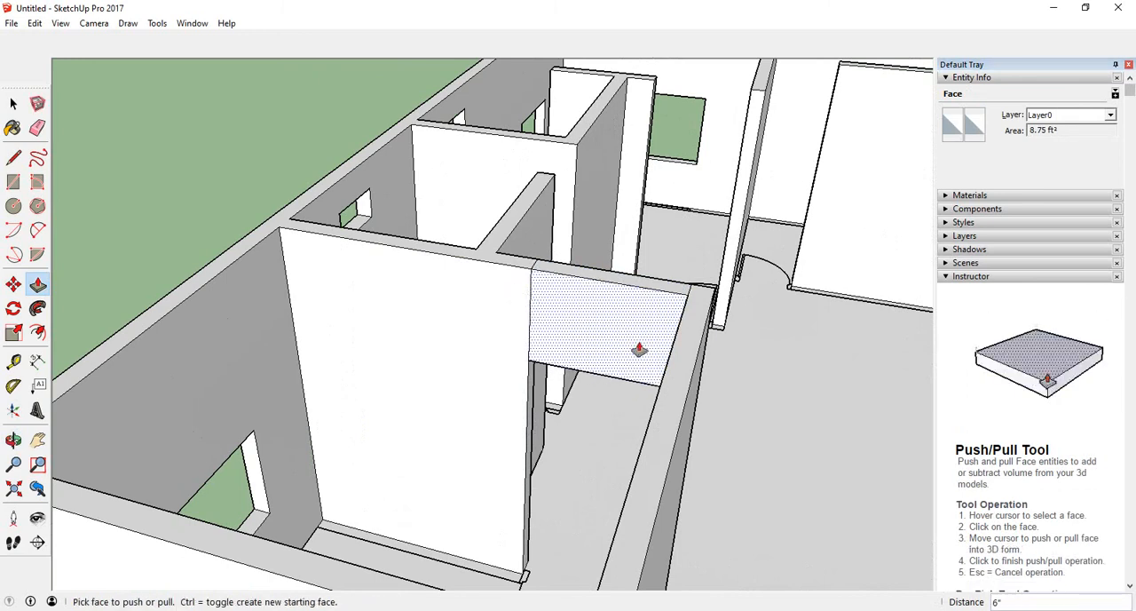
{"action": "middle_click_drag", "start_coordinate": [639, 347], "coordinate": [376, 330]}
{"action": "scroll", "coordinate": [355, 350], "scroll_direction": "up", "scroll_amount": 2}
{"action": "scroll", "coordinate": [302, 480], "scroll_direction": "up", "scroll_amount": 1}
{"action": "scroll", "coordinate": [310, 412], "scroll_direction": "down", "scroll_amount": 5}
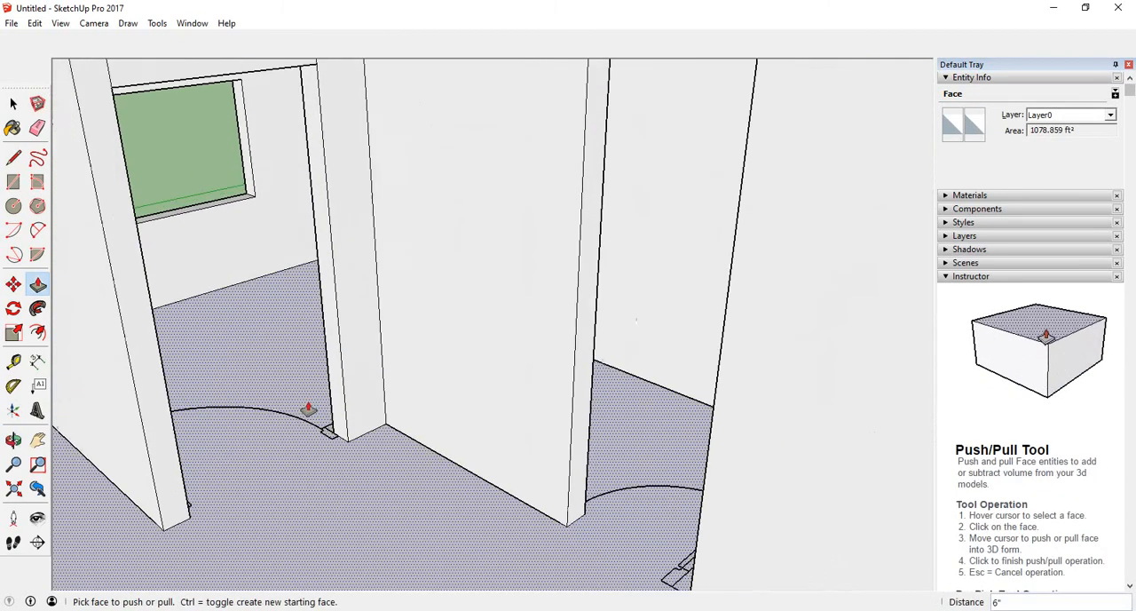
- Move the imported floor plan component out of the house to an open spot beside the model
{"action": "middle_click_drag", "start_coordinate": [312, 411], "coordinate": [244, 373]}
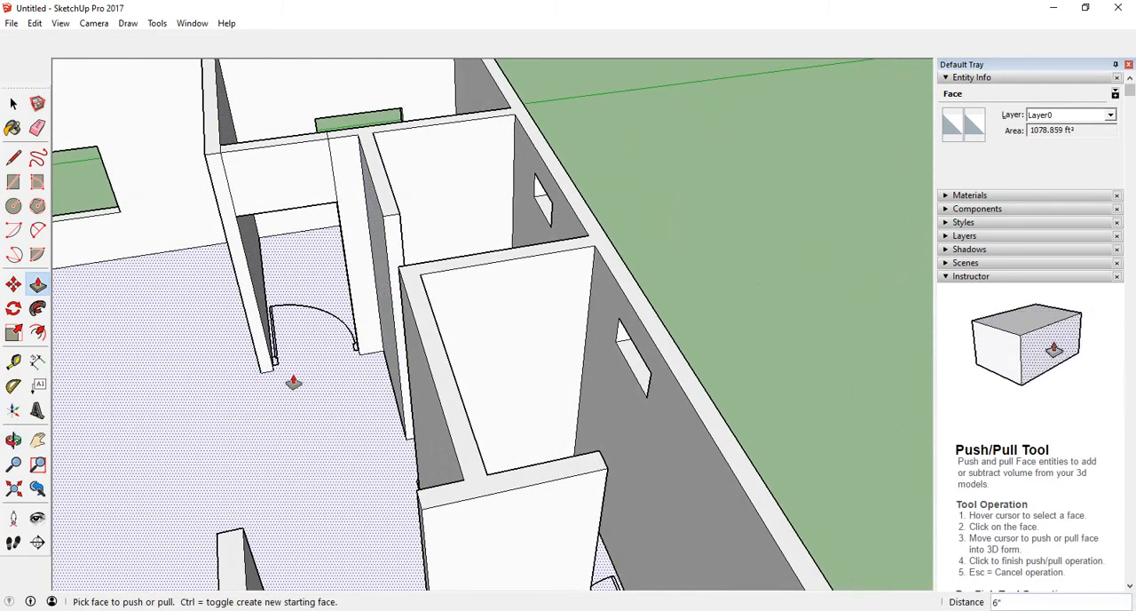
{"action": "scroll", "coordinate": [293, 383], "scroll_direction": "down", "scroll_amount": 5}
{"action": "middle_click_drag", "start_coordinate": [335, 370], "coordinate": [535, 370]}
{"action": "scroll", "coordinate": [462, 441], "scroll_direction": "down", "scroll_amount": 5}
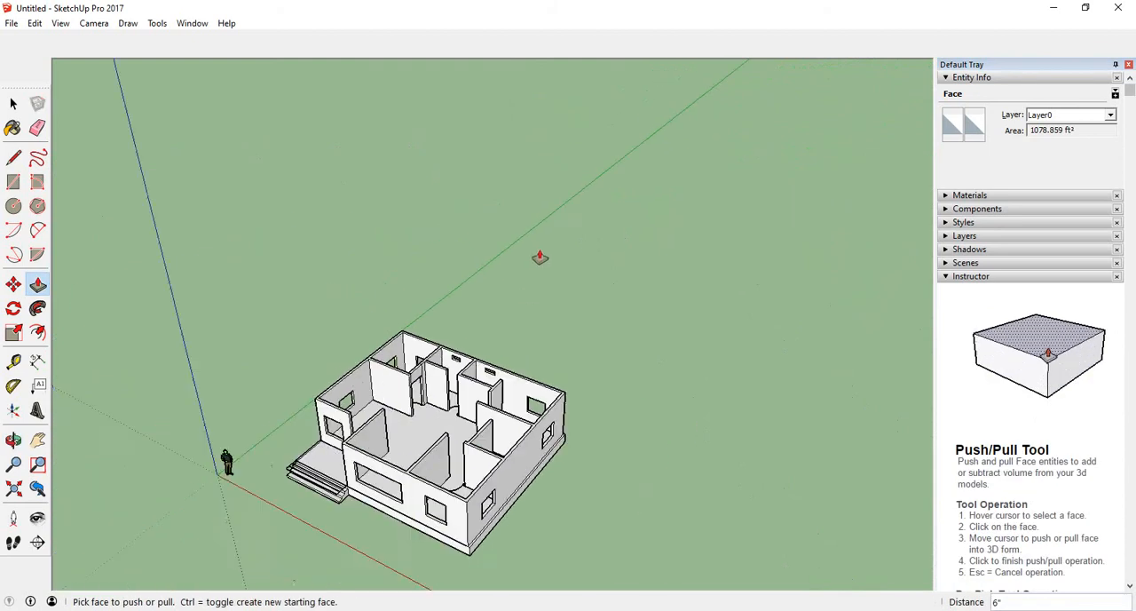
{"action": "scroll", "coordinate": [393, 473], "scroll_direction": "up", "scroll_amount": 5}
{"action": "left_click", "coordinate": [14, 105]}
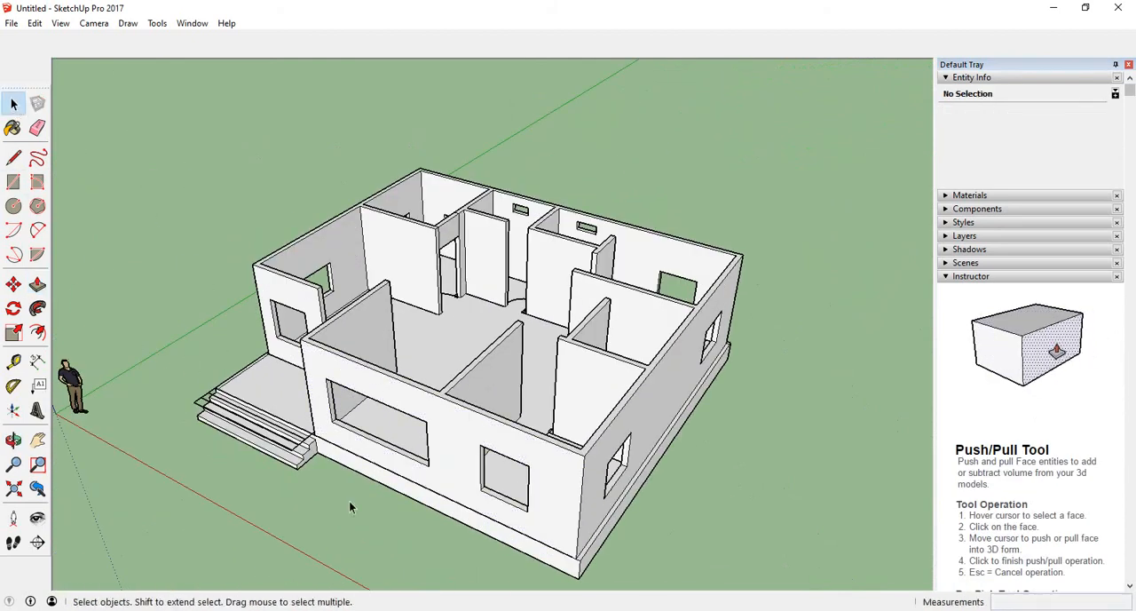
{"action": "scroll", "coordinate": [352, 508], "scroll_direction": "up", "scroll_amount": 4}
{"action": "middle_click_drag", "start_coordinate": [355, 517], "coordinate": [538, 518]}
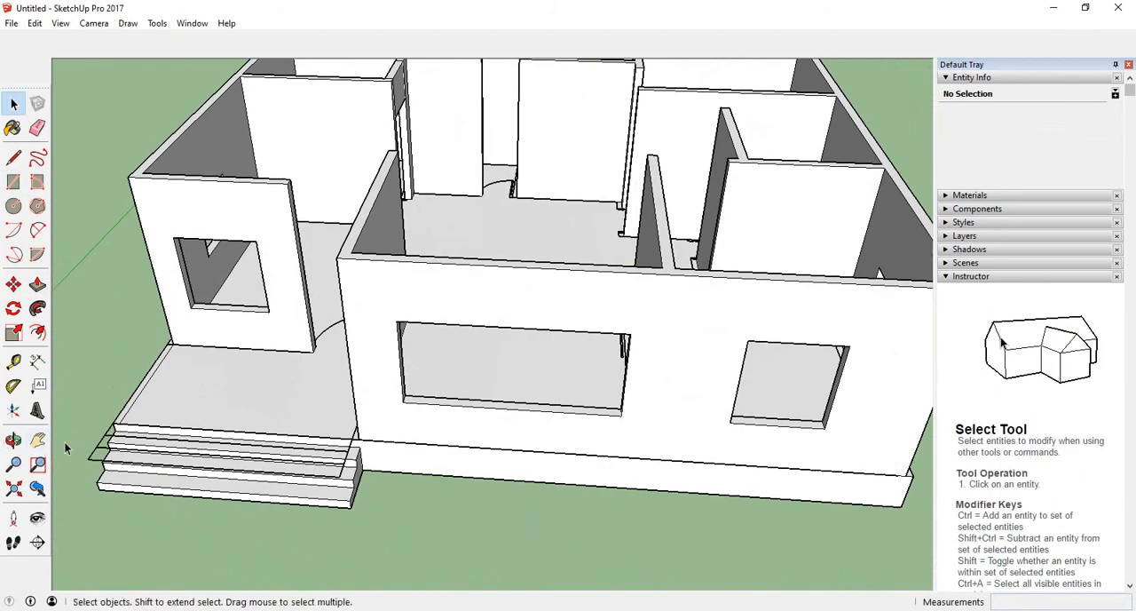
{"action": "left_click", "coordinate": [100, 451]}
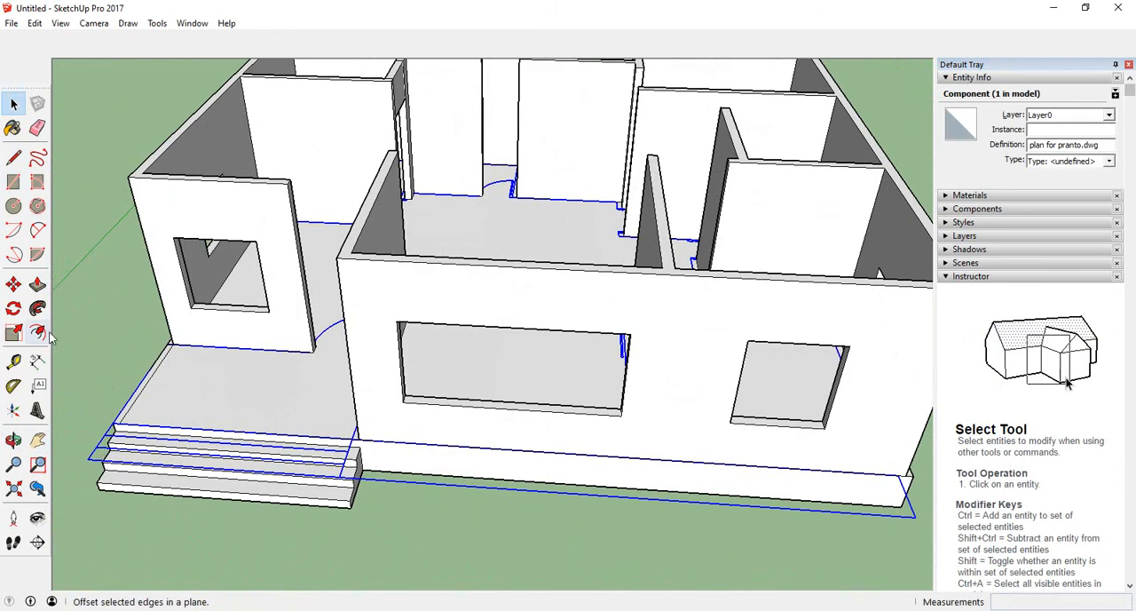
{"action": "left_click", "coordinate": [14, 285]}
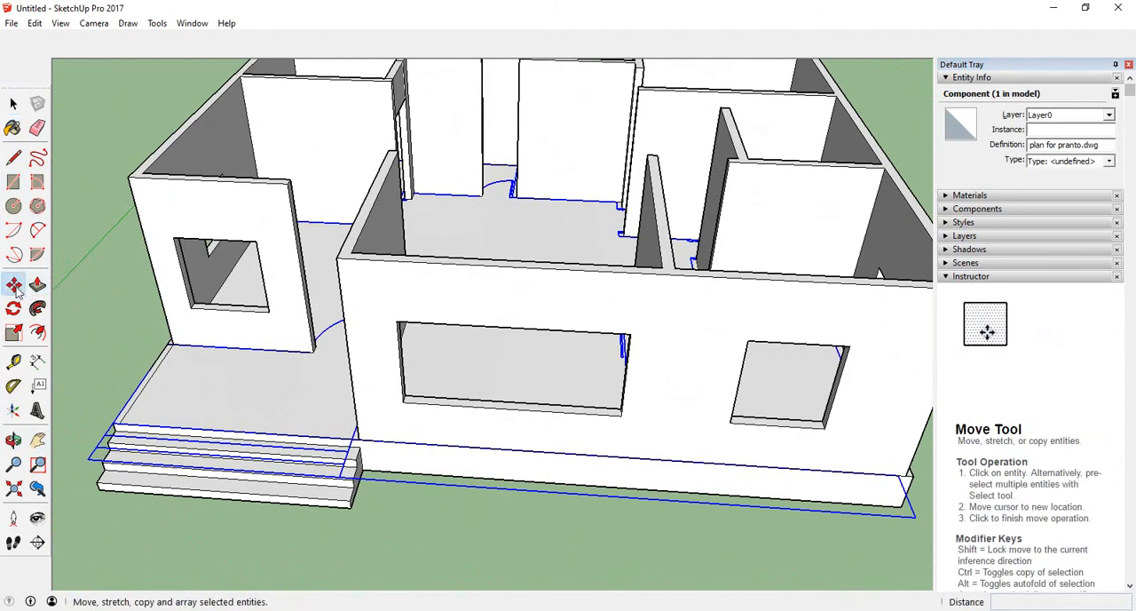
{"action": "left_click", "coordinate": [96, 449]}
{"action": "scroll", "coordinate": [96, 449], "scroll_direction": "down", "scroll_amount": 5}
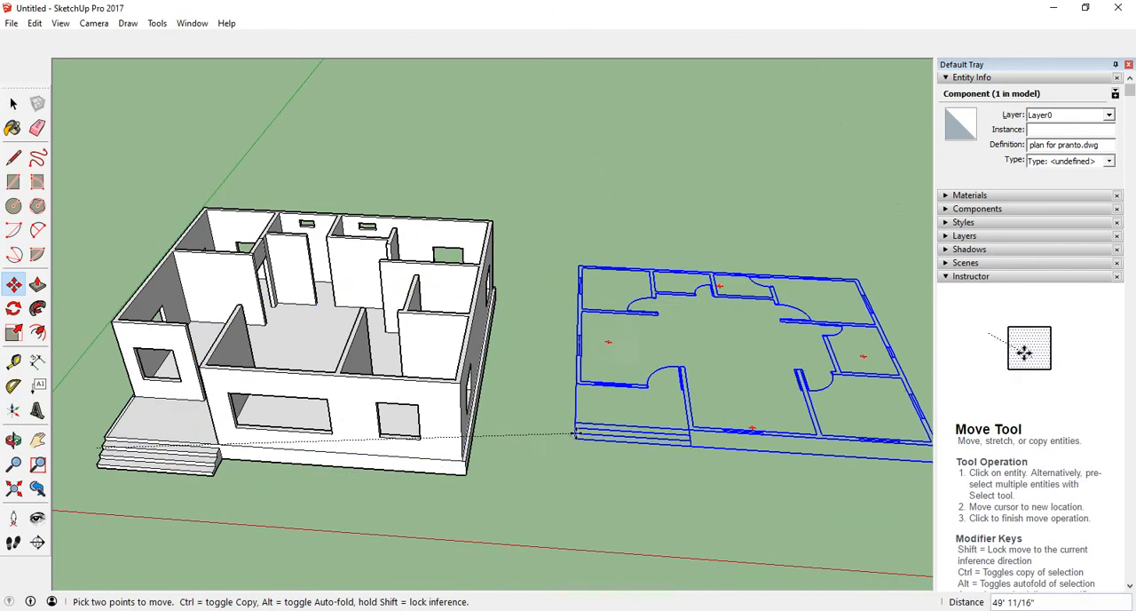
{"action": "left_click", "coordinate": [554, 464]}
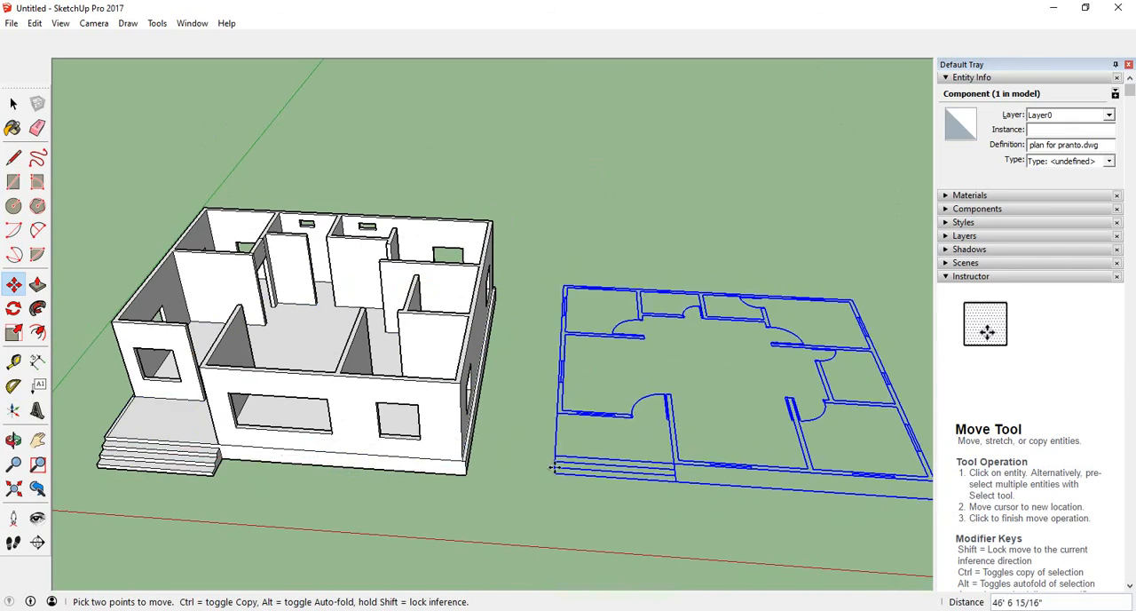
- Zoom in to examine the doorway openings and wall jambs on the moved floor plan
{"action": "middle_click_drag", "start_coordinate": [738, 381], "coordinate": [563, 413]}
{"action": "scroll", "coordinate": [665, 373], "scroll_direction": "up", "scroll_amount": 6}
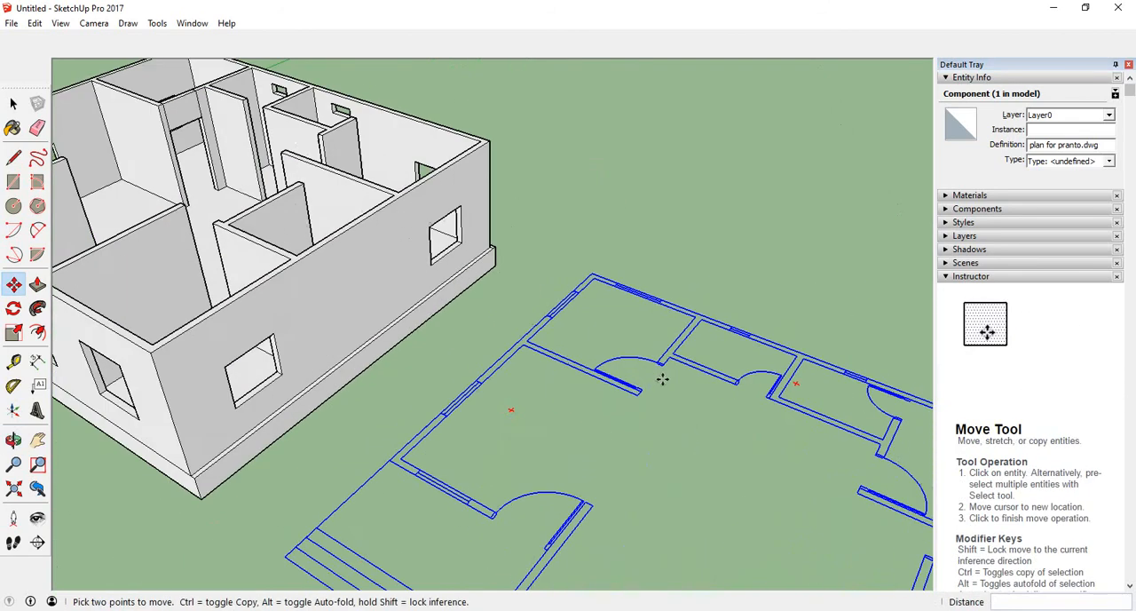
{"action": "scroll", "coordinate": [527, 431], "scroll_direction": "up", "scroll_amount": 2}
{"action": "scroll", "coordinate": [584, 430], "scroll_direction": "up", "scroll_amount": 1}
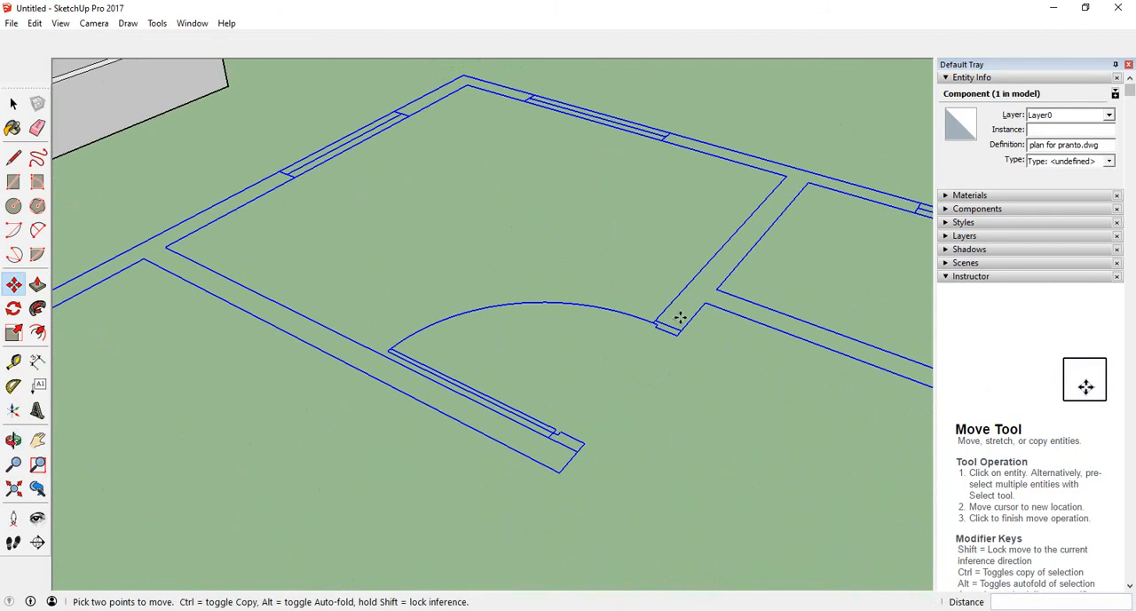
{"action": "scroll", "coordinate": [674, 319], "scroll_direction": "up", "scroll_amount": 1}
{"action": "scroll", "coordinate": [569, 456], "scroll_direction": "up", "scroll_amount": 1}
{"action": "scroll", "coordinate": [640, 366], "scroll_direction": "up", "scroll_amount": 1}
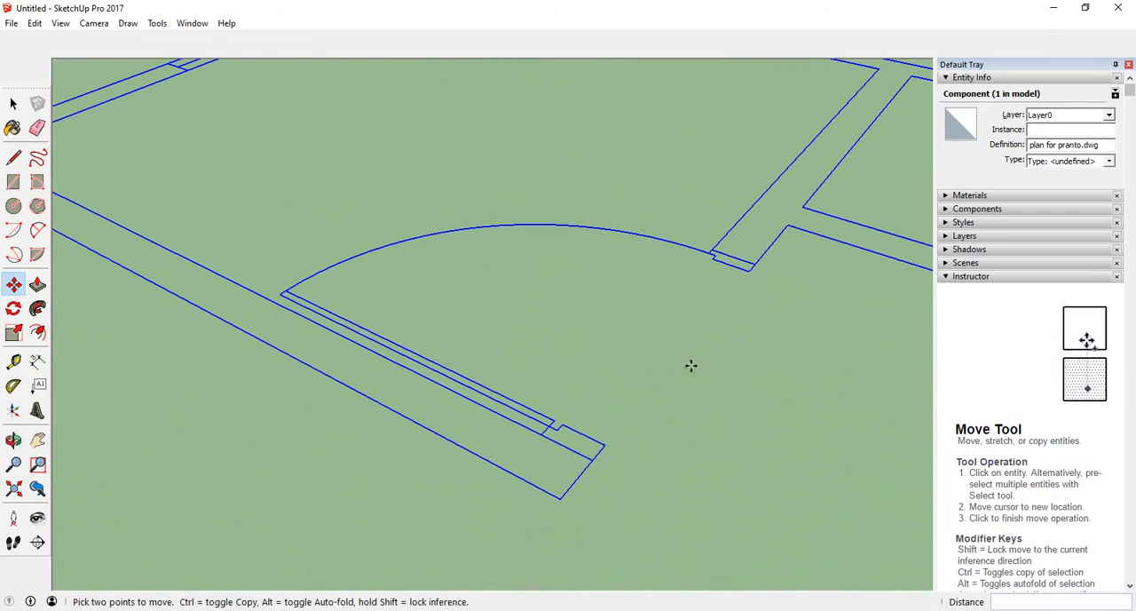
{"action": "scroll", "coordinate": [548, 417], "scroll_direction": "down", "scroll_amount": 2}
{"action": "scroll", "coordinate": [662, 327], "scroll_direction": "up", "scroll_amount": 1}
{"action": "scroll", "coordinate": [528, 421], "scroll_direction": "down", "scroll_amount": 2}
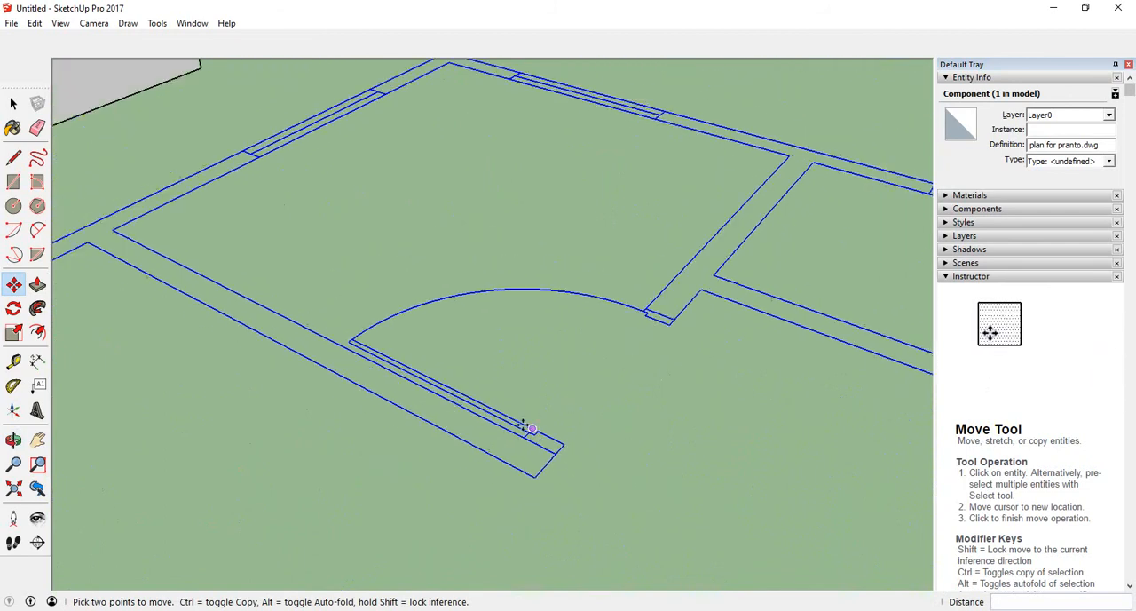
{"action": "scroll", "coordinate": [666, 378], "scroll_direction": "down", "scroll_amount": 1}
{"action": "scroll", "coordinate": [624, 402], "scroll_direction": "down", "scroll_amount": 4}
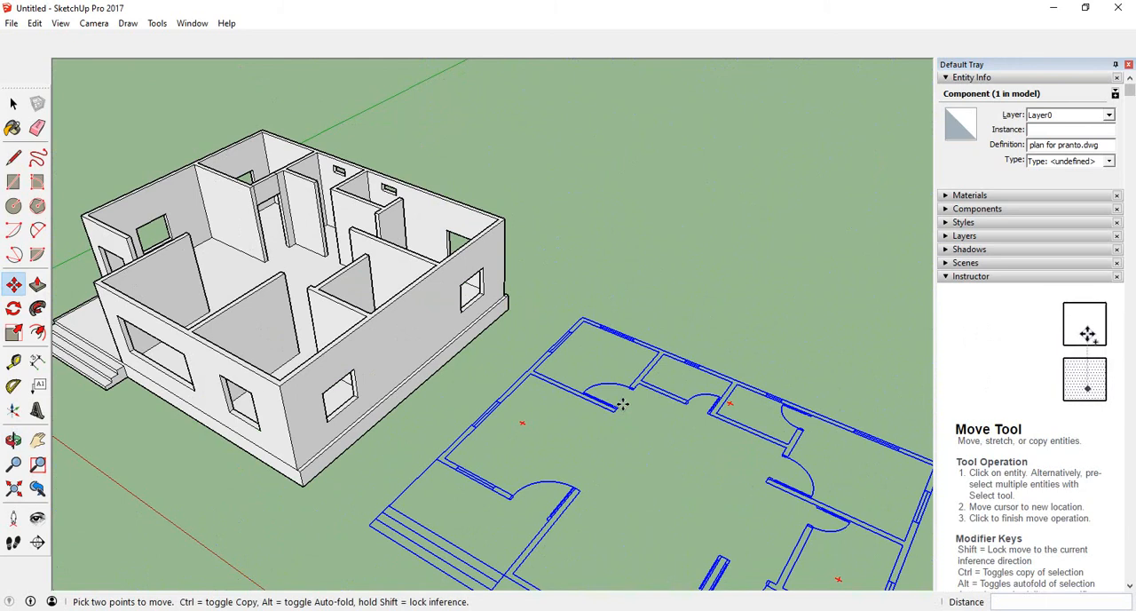
{"action": "scroll", "coordinate": [624, 403], "scroll_direction": "up", "scroll_amount": 4}
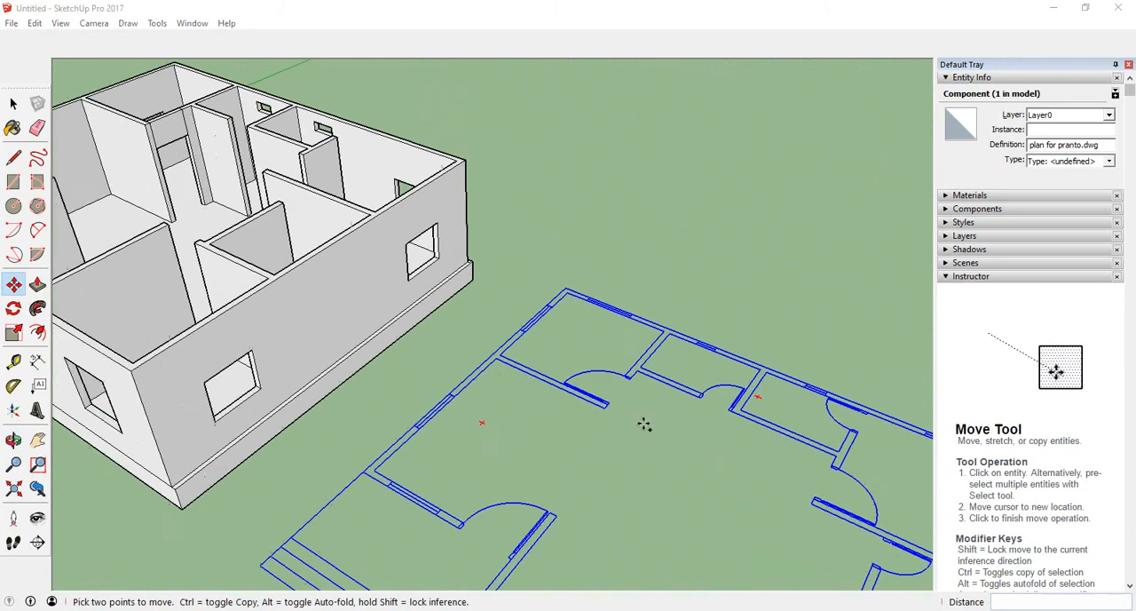
{"action": "middle_click_drag", "start_coordinate": [628, 413], "coordinate": [485, 484]}
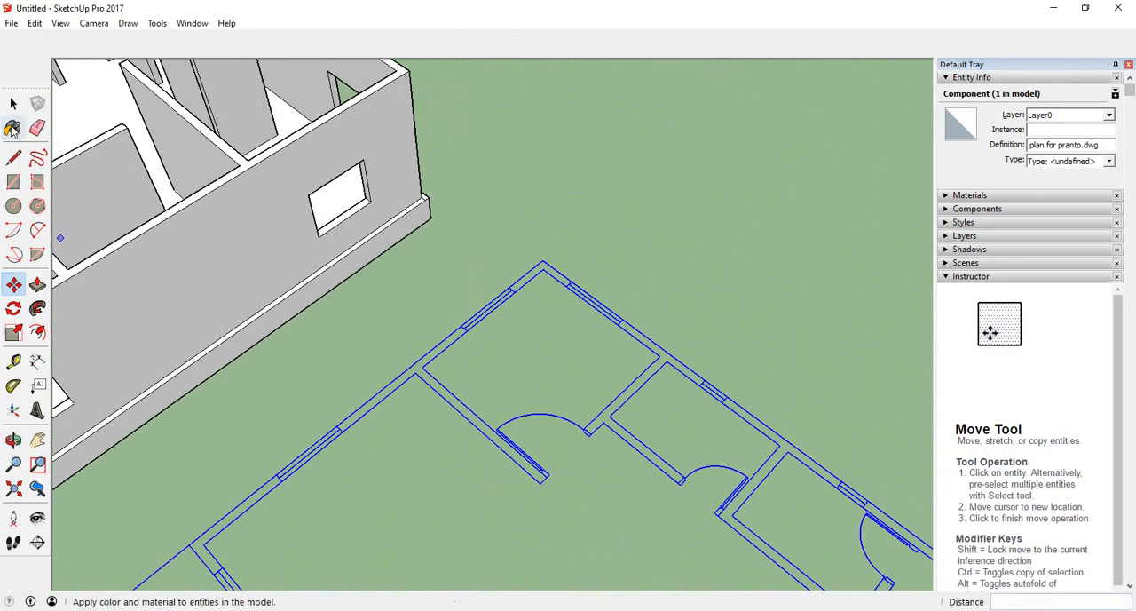
- Draw a line across the end of a door jamb on the floor plan to close it into a face
{"action": "left_click", "coordinate": [14, 158]}
{"action": "scroll", "coordinate": [538, 477], "scroll_direction": "up", "scroll_amount": 4}
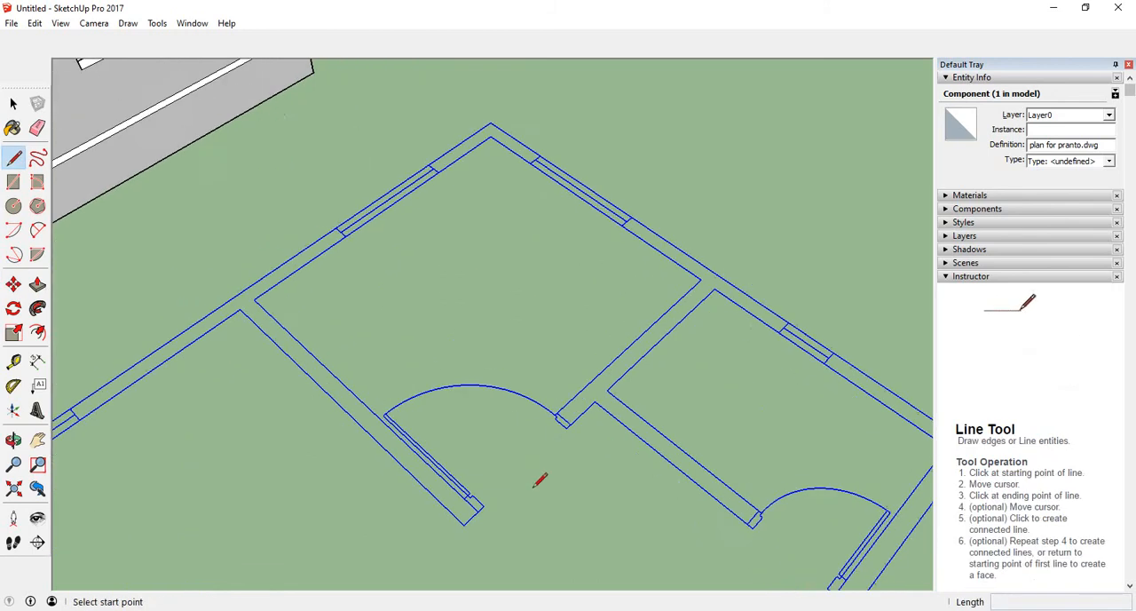
{"action": "scroll", "coordinate": [515, 418], "scroll_direction": "up", "scroll_amount": 3}
{"action": "middle_click_drag", "start_coordinate": [520, 370], "coordinate": [421, 452]}
{"action": "scroll", "coordinate": [495, 387], "scroll_direction": "up", "scroll_amount": 3}
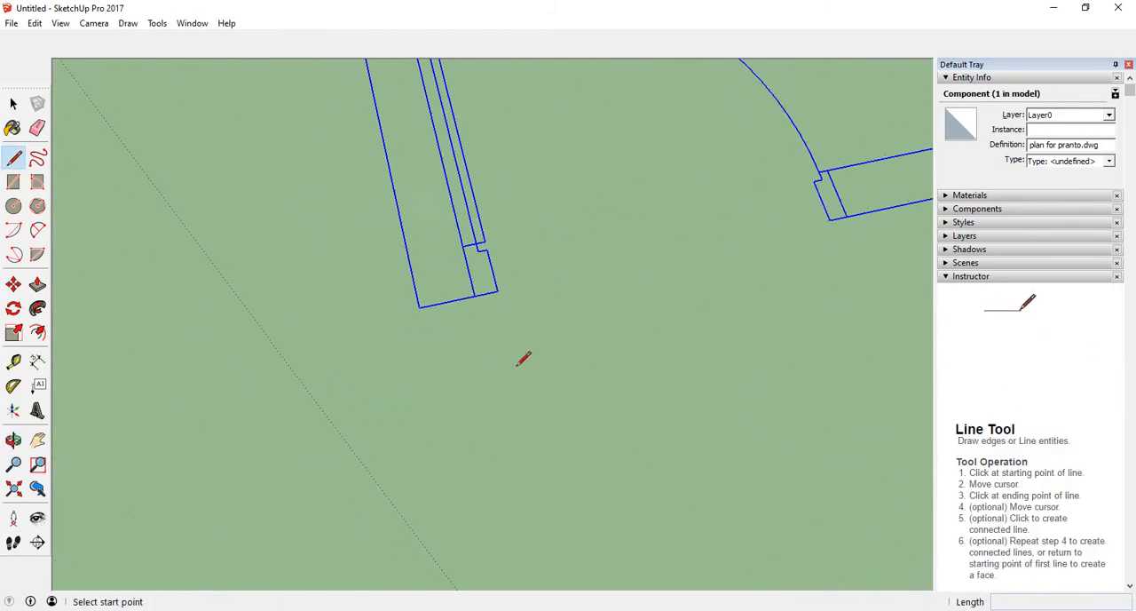
{"action": "middle_click_drag", "start_coordinate": [518, 368], "coordinate": [507, 394]}
{"action": "scroll", "coordinate": [507, 393], "scroll_direction": "down", "scroll_amount": 2}
{"action": "scroll", "coordinate": [522, 347], "scroll_direction": "down", "scroll_amount": 1}
{"action": "scroll", "coordinate": [471, 551], "scroll_direction": "up", "scroll_amount": 3}
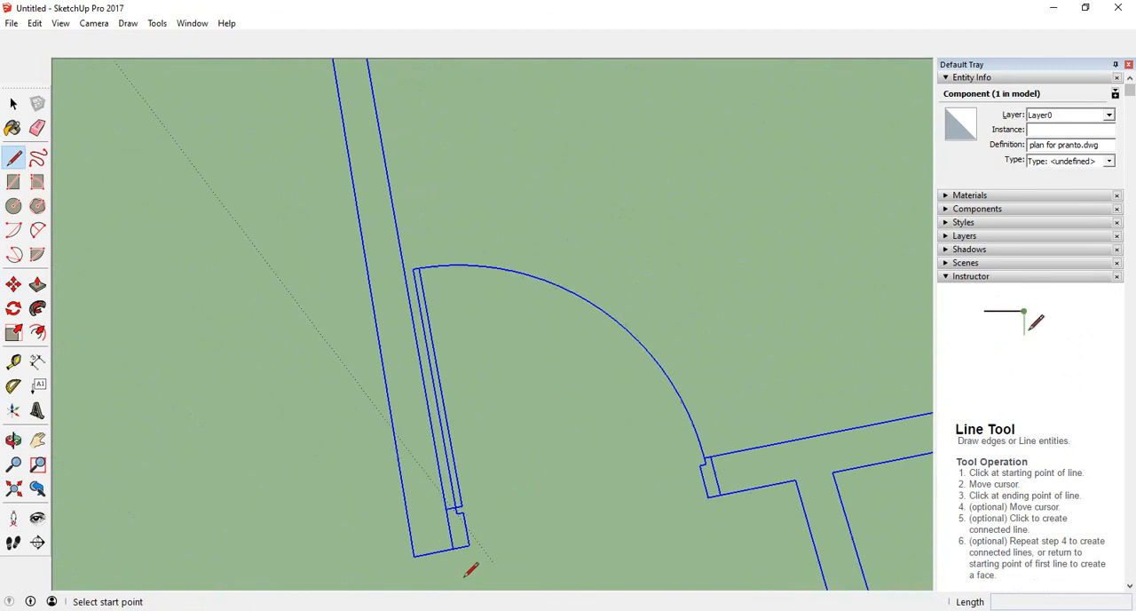
{"action": "scroll", "coordinate": [471, 536], "scroll_direction": "up", "scroll_amount": 1}
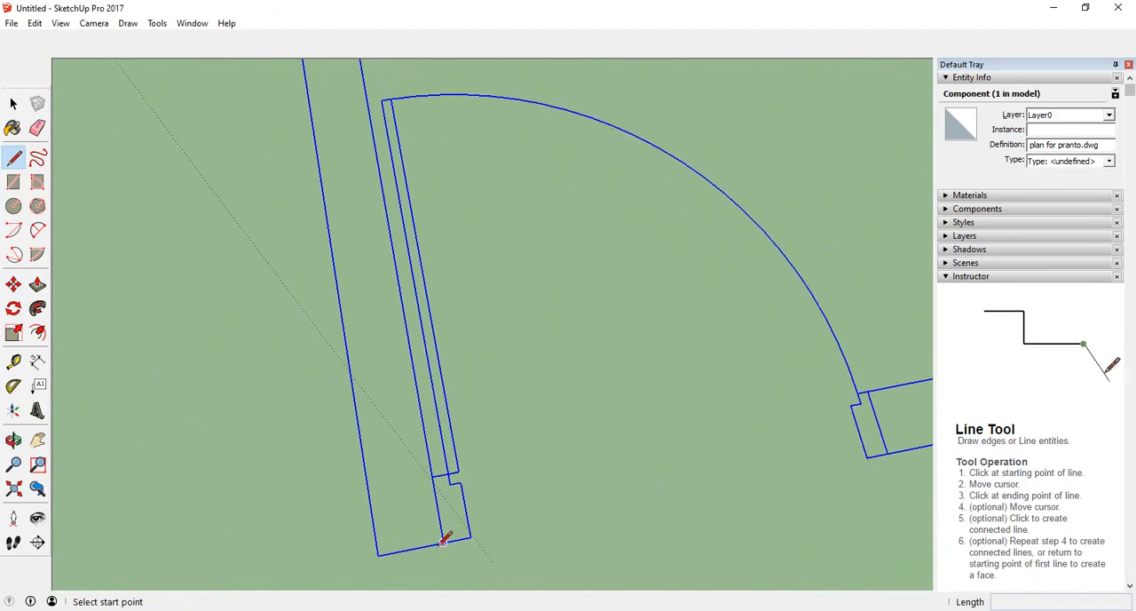
{"action": "left_click", "coordinate": [443, 541]}
{"action": "scroll", "coordinate": [435, 489], "scroll_direction": "up", "scroll_amount": 1}
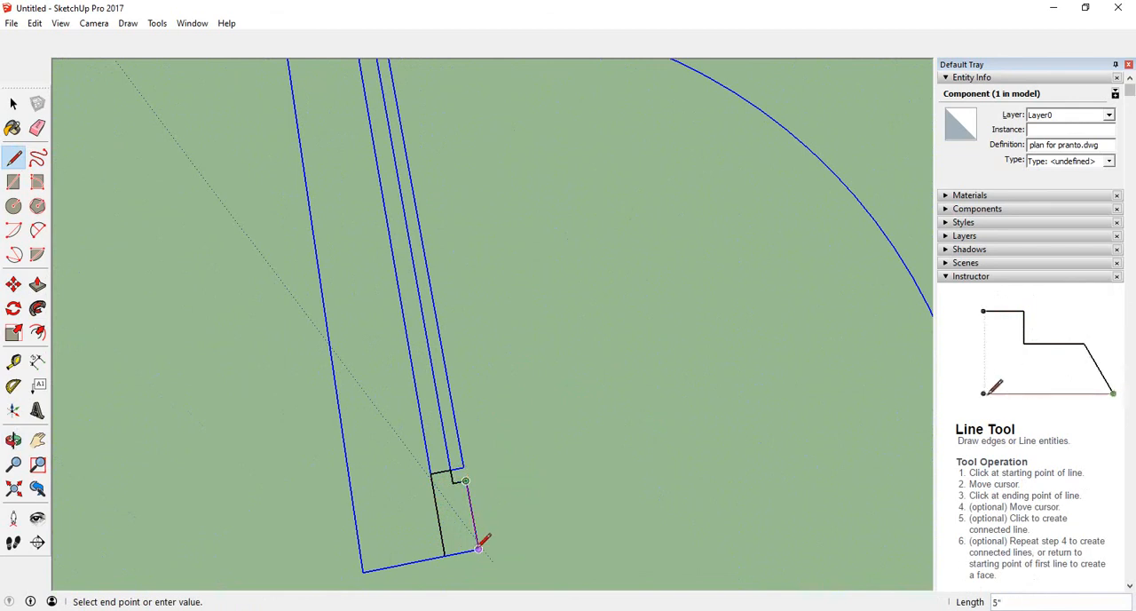
{"action": "left_click", "coordinate": [444, 555]}
{"action": "scroll", "coordinate": [467, 520], "scroll_direction": "down", "scroll_amount": 2}
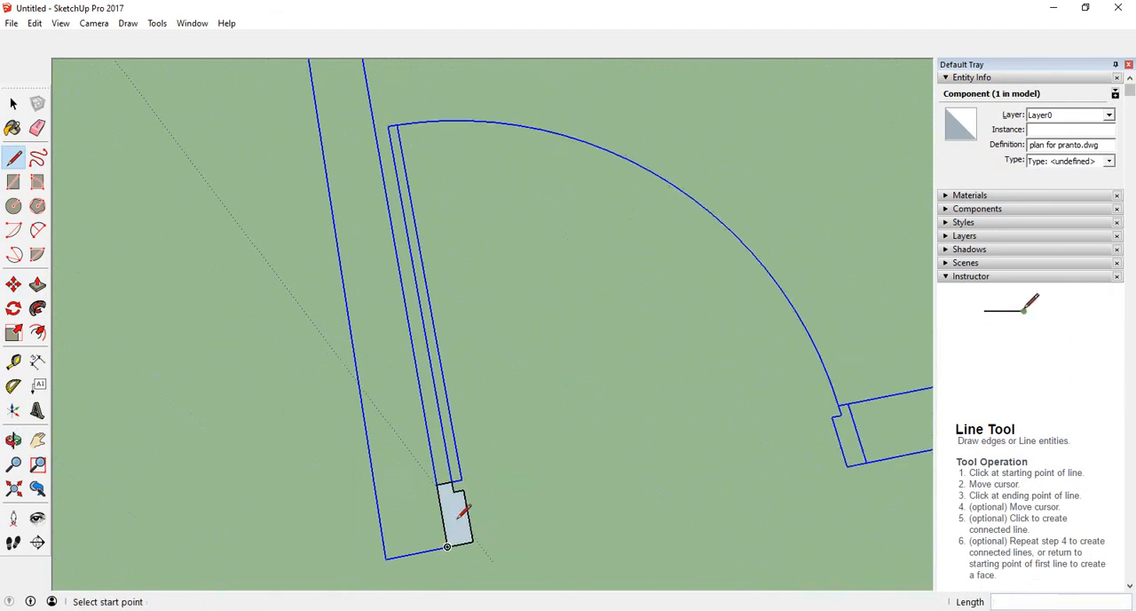
- Push/pull the jamb face upward to match the house's wall top height of 7' 6"
{"action": "left_click", "coordinate": [37, 284]}
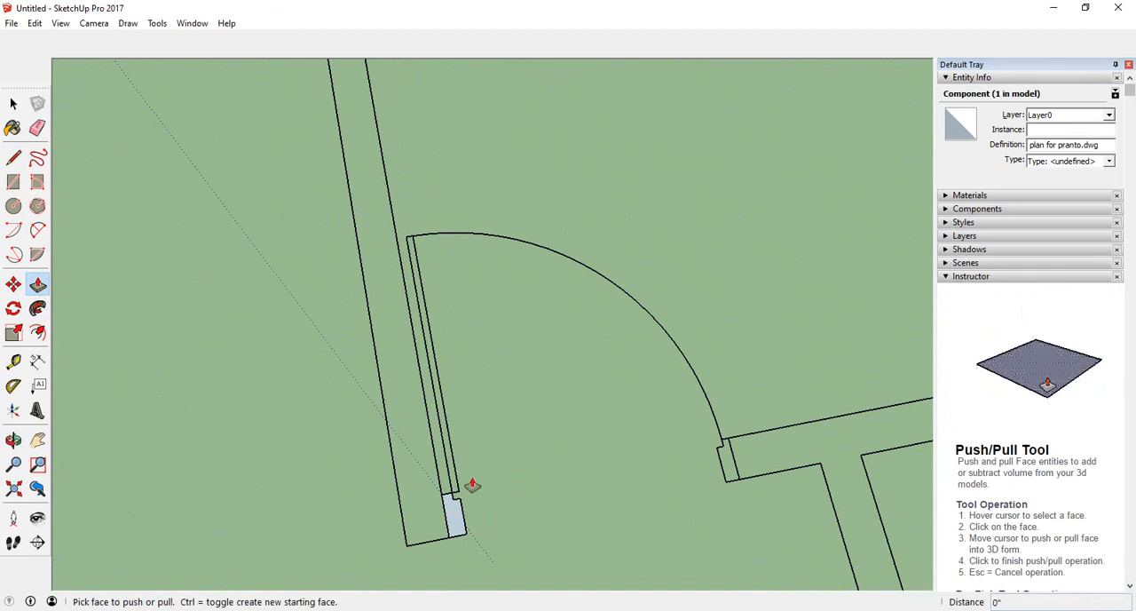
{"action": "left_click", "coordinate": [455, 513]}
{"action": "middle_click_drag", "start_coordinate": [452, 415], "coordinate": [310, 294]}
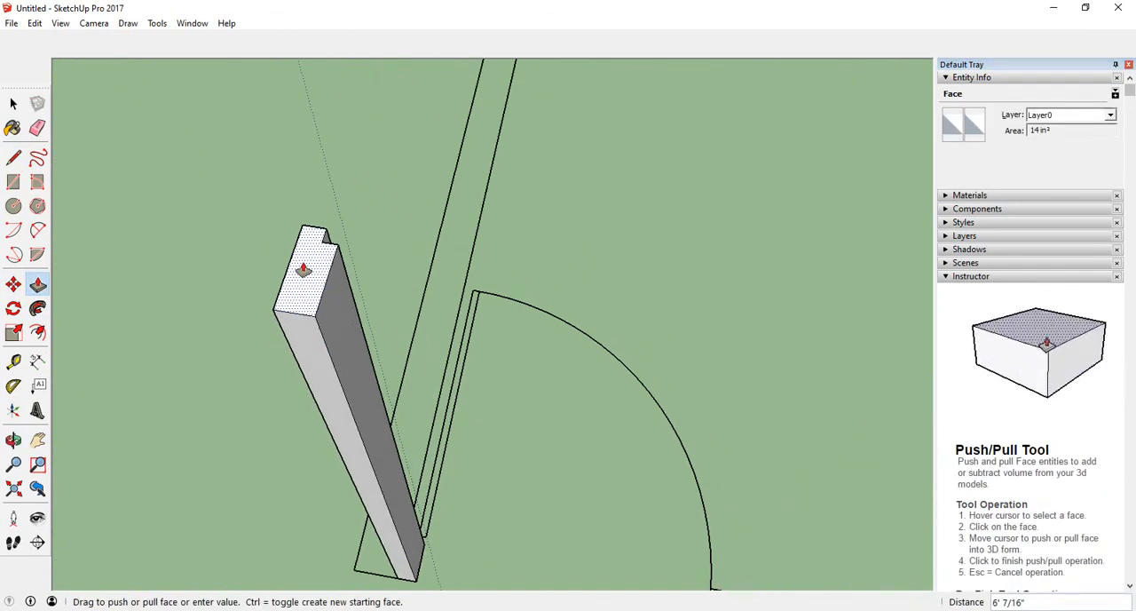
{"action": "scroll", "coordinate": [303, 269], "scroll_direction": "down", "scroll_amount": 3}
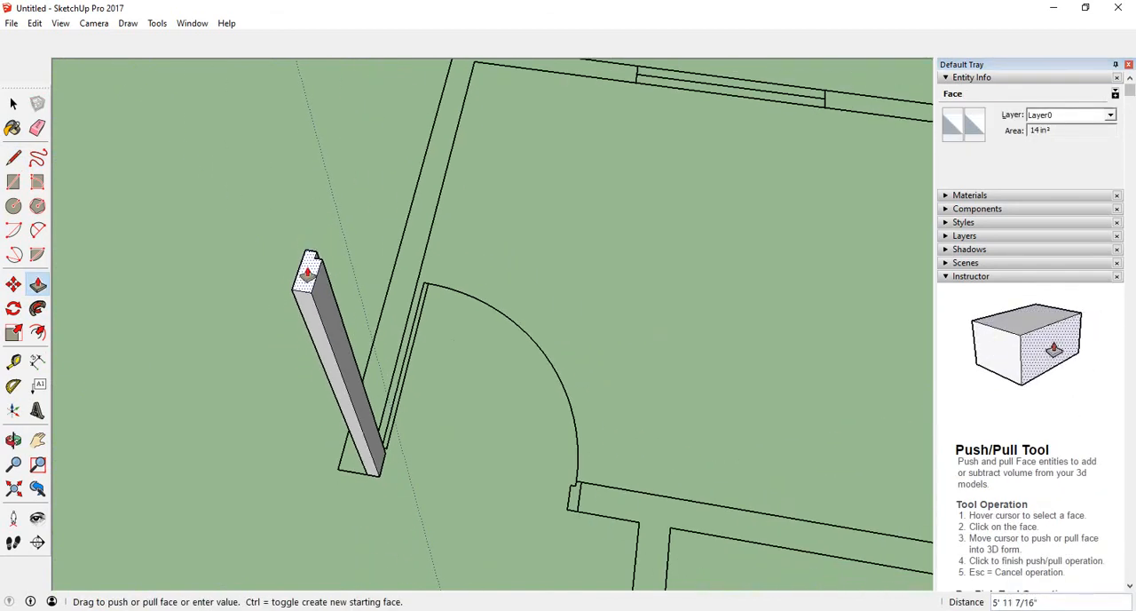
{"action": "scroll", "coordinate": [308, 271], "scroll_direction": "down", "scroll_amount": 2}
{"action": "scroll", "coordinate": [512, 380], "scroll_direction": "down", "scroll_amount": 3}
{"action": "scroll", "coordinate": [667, 343], "scroll_direction": "down", "scroll_amount": 3}
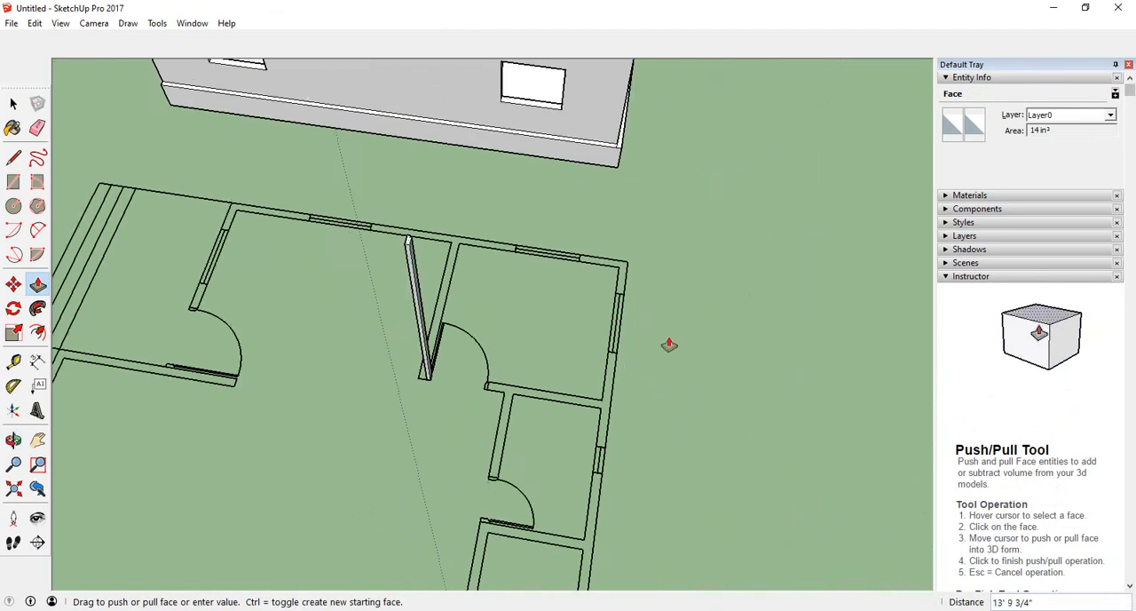
{"action": "scroll", "coordinate": [520, 424], "scroll_direction": "down", "scroll_amount": 5}
{"action": "middle_click_drag", "start_coordinate": [489, 464], "coordinate": [935, 396]}
{"action": "scroll", "coordinate": [293, 264], "scroll_direction": "up", "scroll_amount": 1}
{"action": "scroll", "coordinate": [330, 183], "scroll_direction": "up", "scroll_amount": 7}
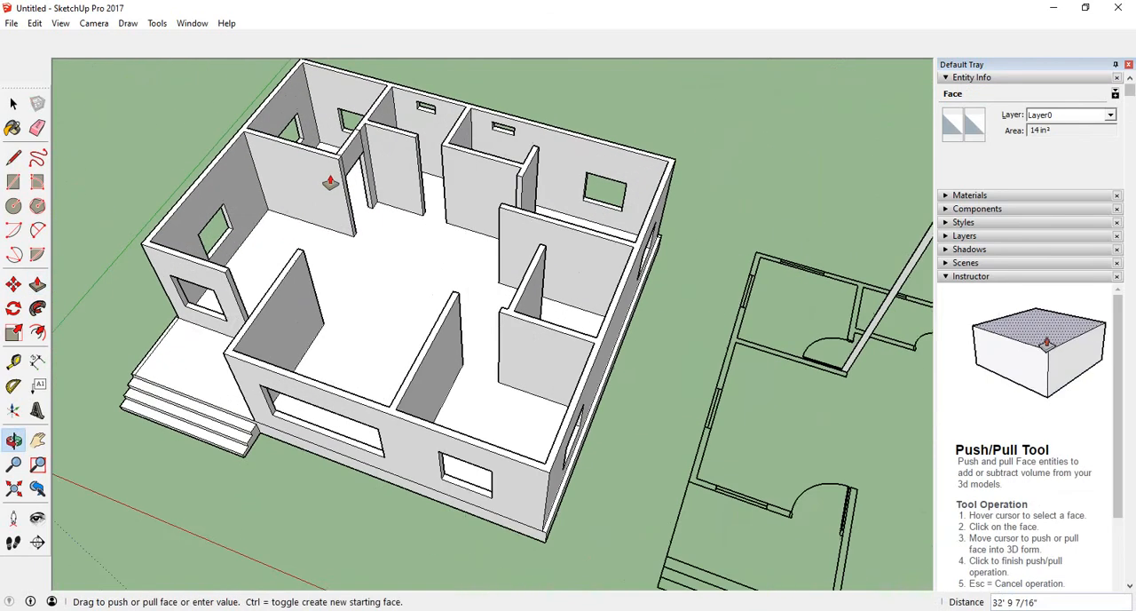
{"action": "scroll", "coordinate": [359, 176], "scroll_direction": "up", "scroll_amount": 4}
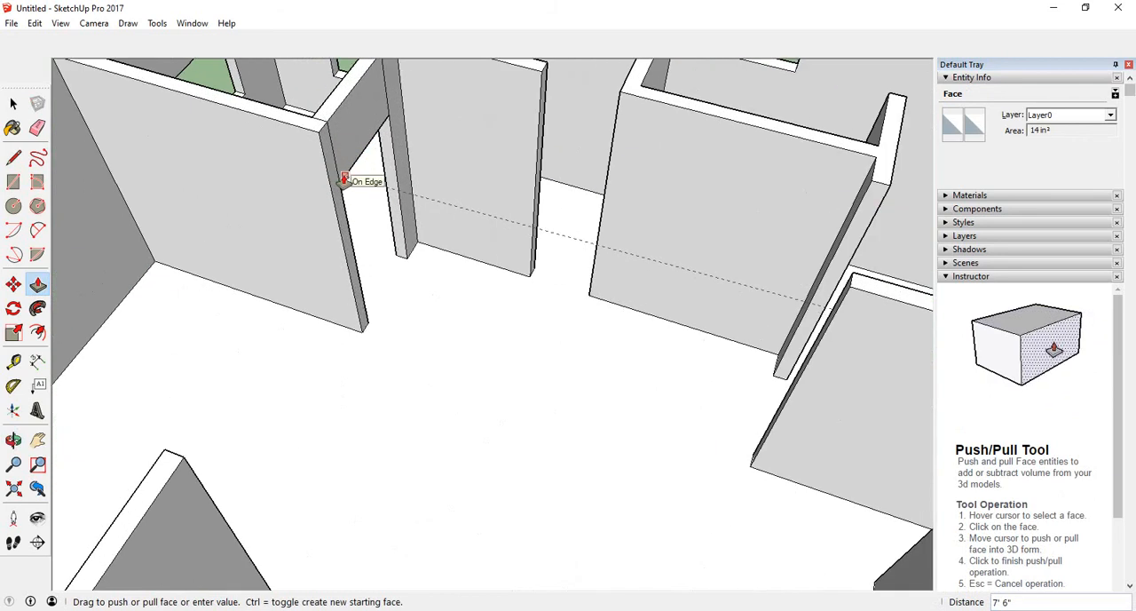
{"action": "left_click", "coordinate": [343, 185]}
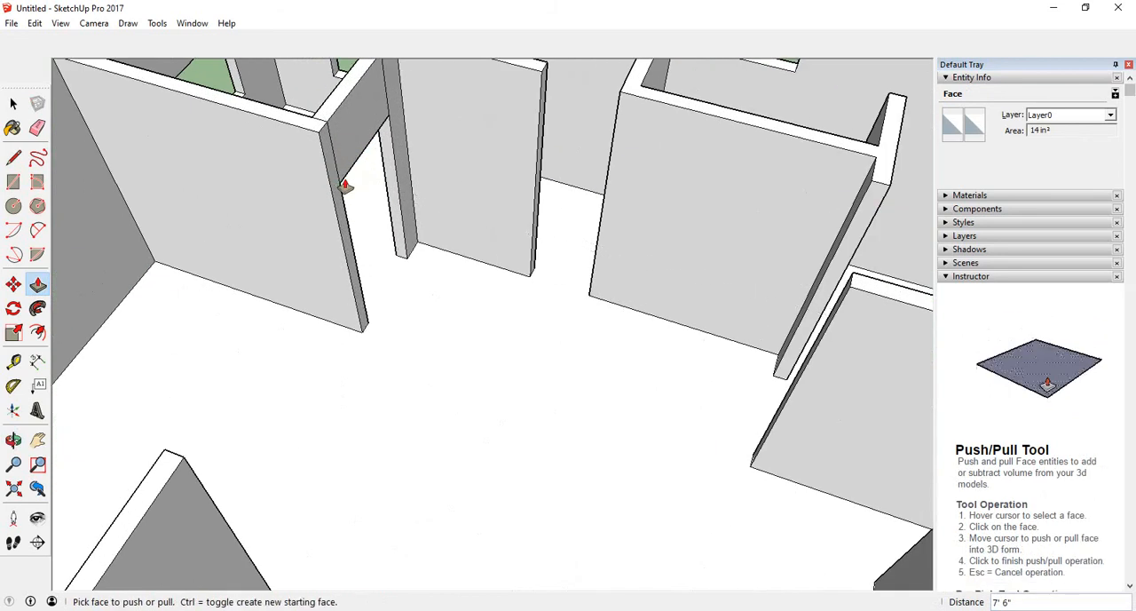
- Draw a short line across the end of another door jamb on the floor plan to close it into a face
{"action": "scroll", "coordinate": [345, 185], "scroll_direction": "down", "scroll_amount": 10}
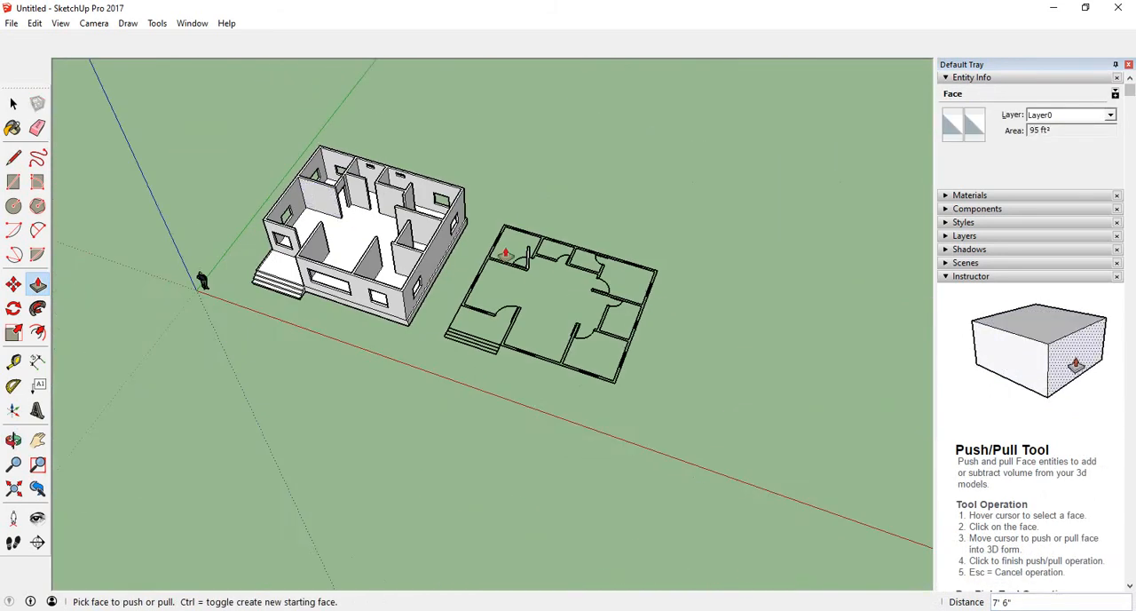
{"action": "scroll", "coordinate": [601, 335], "scroll_direction": "up", "scroll_amount": 3}
{"action": "scroll", "coordinate": [601, 334], "scroll_direction": "up", "scroll_amount": 3}
{"action": "middle_click_drag", "start_coordinate": [598, 343], "coordinate": [208, 393]}
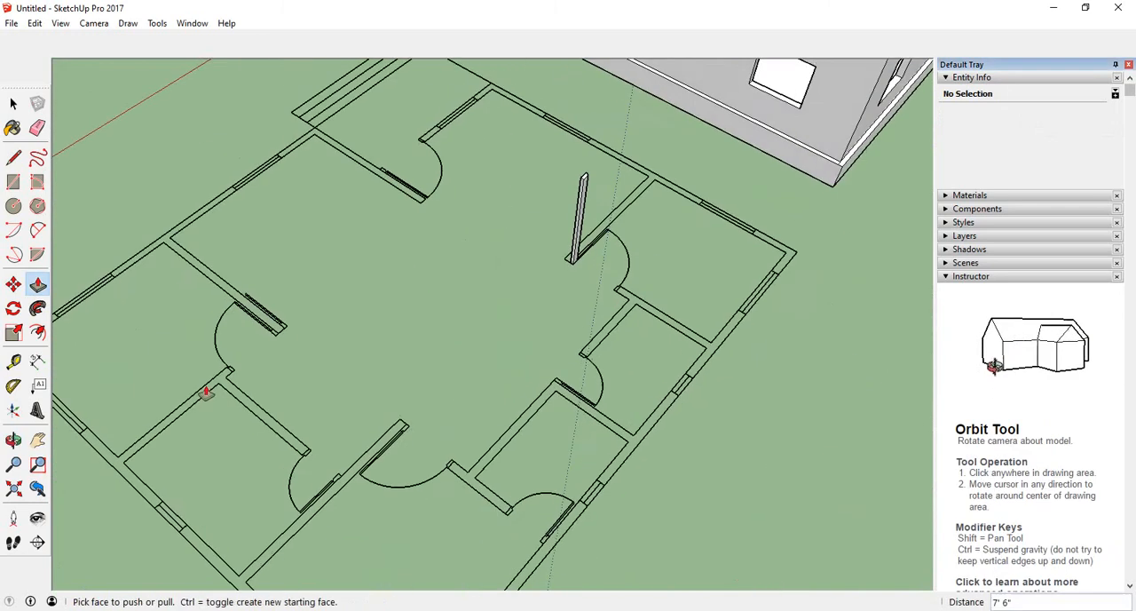
{"action": "scroll", "coordinate": [552, 300], "scroll_direction": "up", "scroll_amount": 2}
{"action": "scroll", "coordinate": [581, 187], "scroll_direction": "up", "scroll_amount": 3}
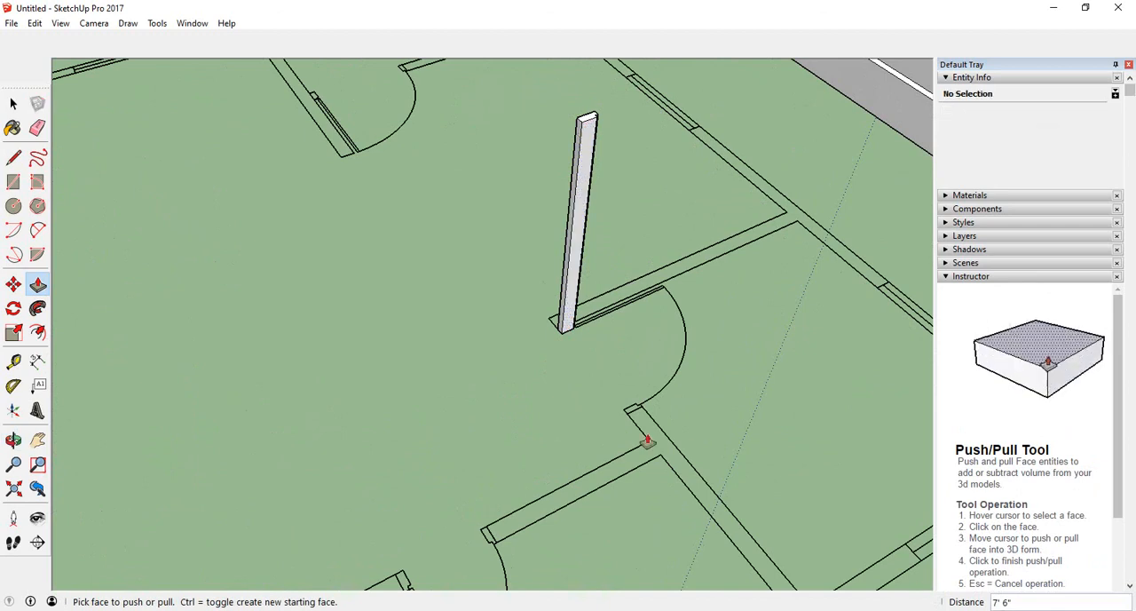
{"action": "middle_click_drag", "start_coordinate": [647, 440], "coordinate": [661, 385]}
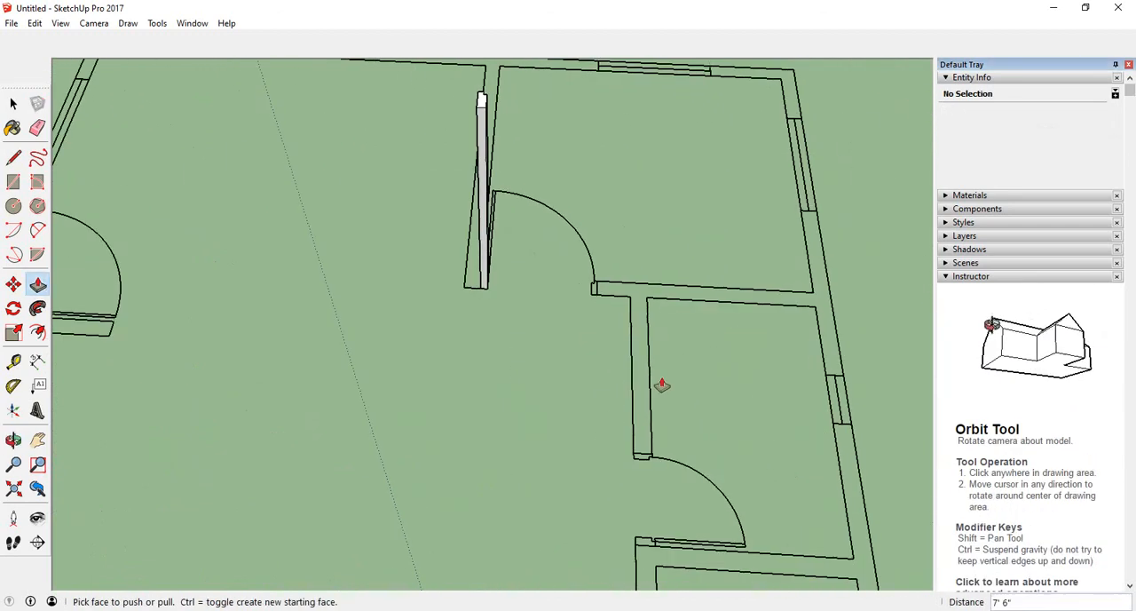
{"action": "scroll", "coordinate": [592, 319], "scroll_direction": "up", "scroll_amount": 5}
{"action": "scroll", "coordinate": [541, 317], "scroll_direction": "down", "scroll_amount": 3}
{"action": "scroll", "coordinate": [492, 396], "scroll_direction": "up", "scroll_amount": 3}
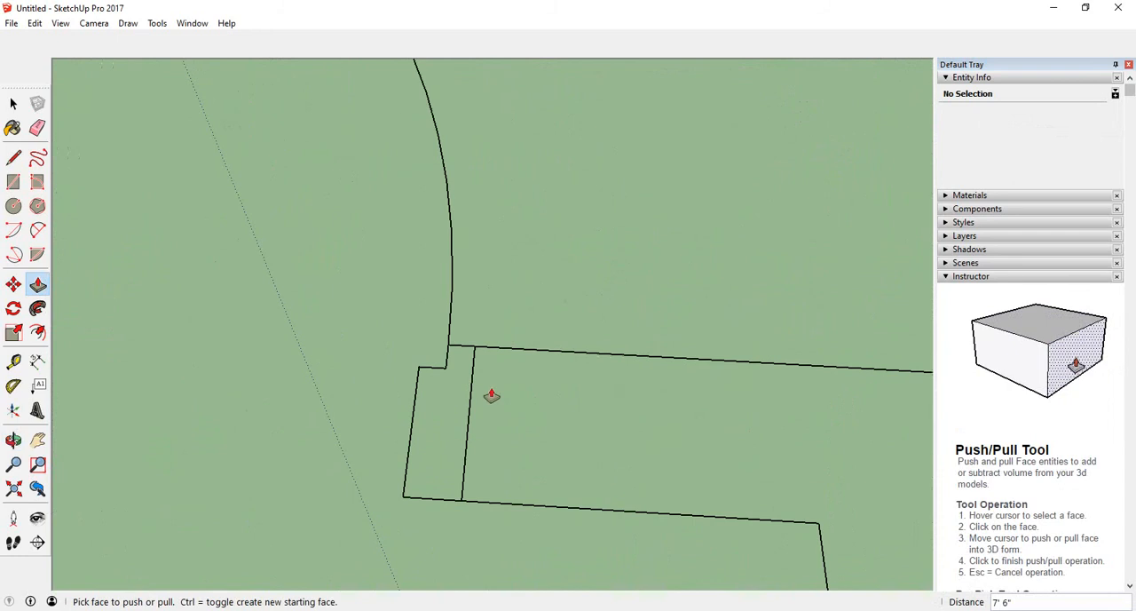
{"action": "scroll", "coordinate": [418, 398], "scroll_direction": "down", "scroll_amount": 3}
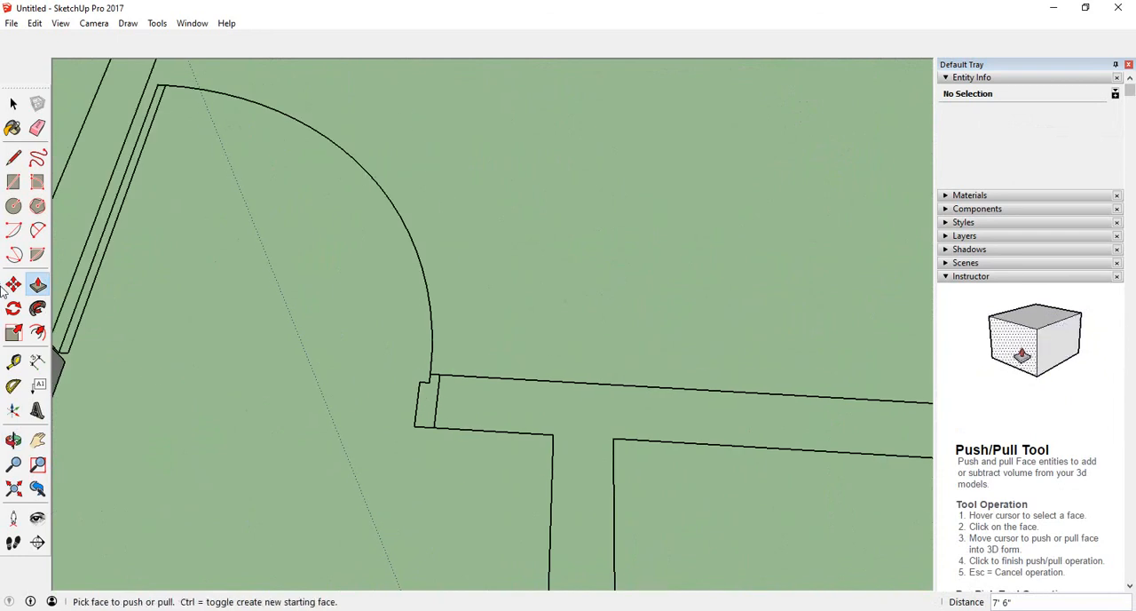
{"action": "left_click", "coordinate": [14, 160]}
{"action": "scroll", "coordinate": [416, 397], "scroll_direction": "up", "scroll_amount": 5}
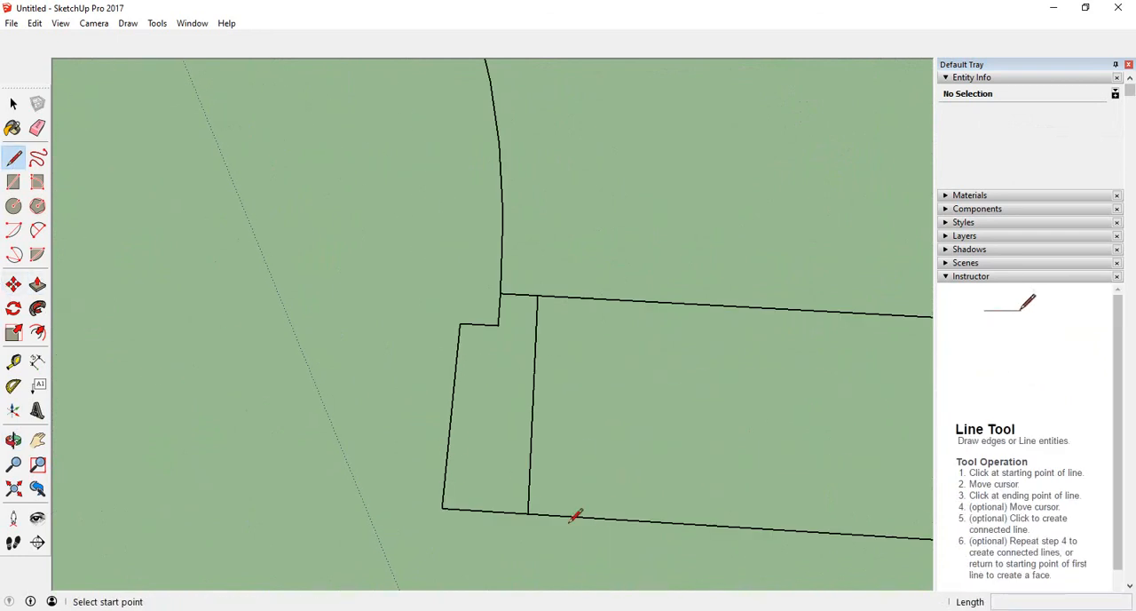
{"action": "left_click", "coordinate": [528, 512]}
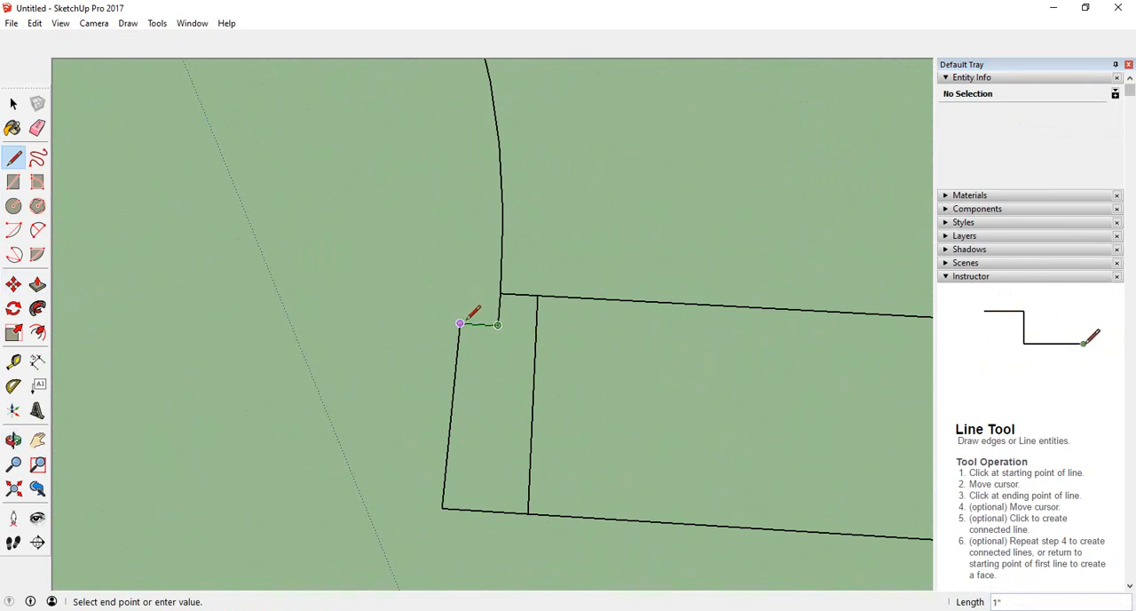
{"action": "left_click", "coordinate": [529, 511]}
- Push/pull the new jamb face upward to the top of the first extruded jamb
{"action": "scroll", "coordinate": [525, 461], "scroll_direction": "down", "scroll_amount": 5}
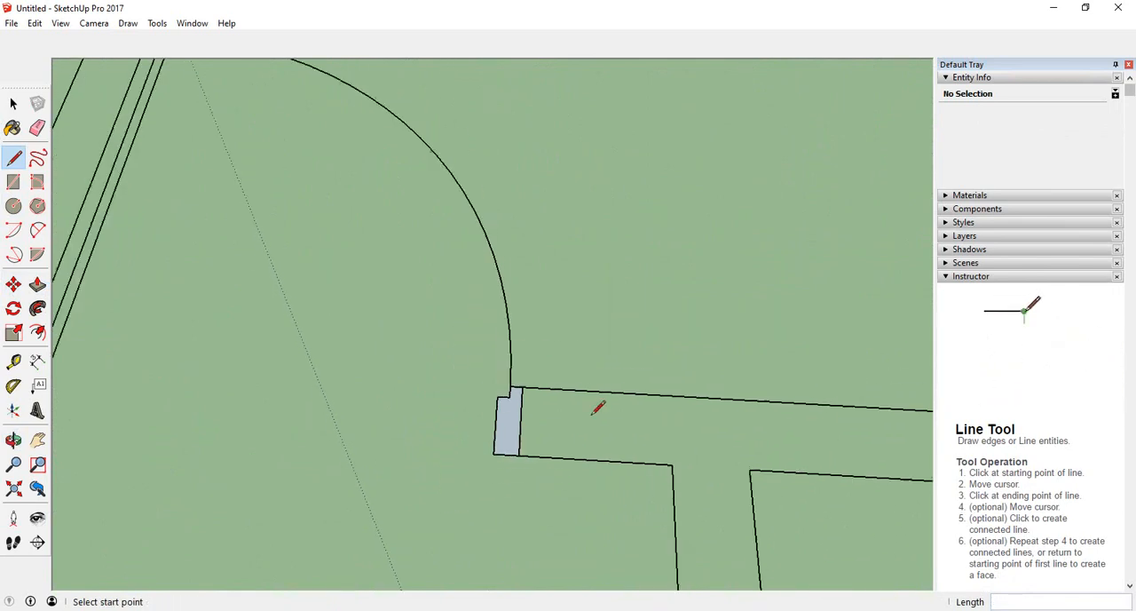
{"action": "scroll", "coordinate": [681, 407], "scroll_direction": "down", "scroll_amount": 3}
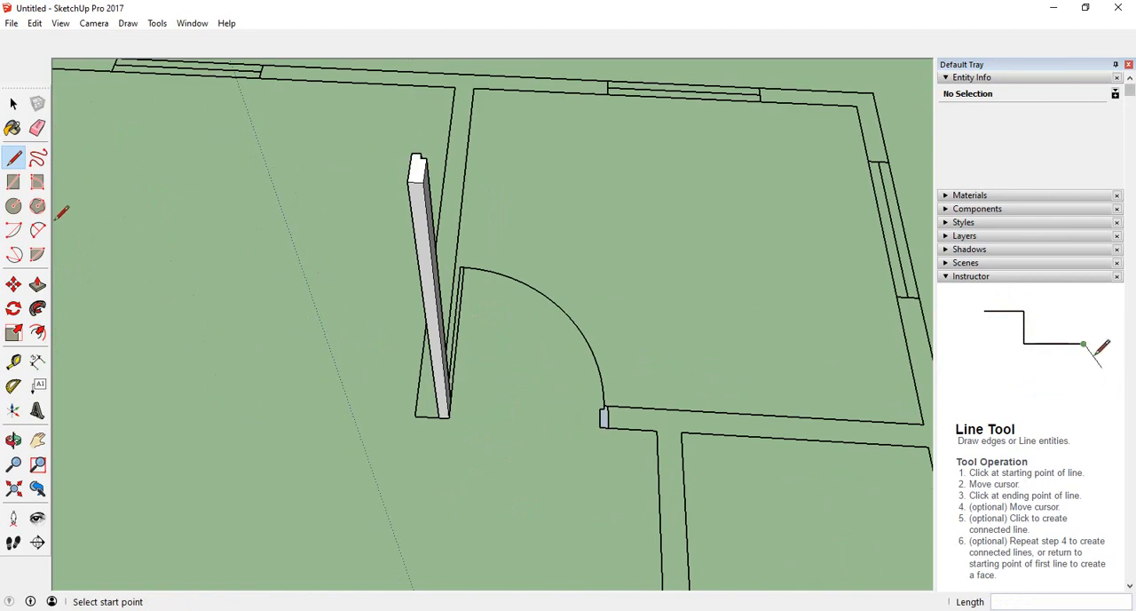
{"action": "left_click", "coordinate": [38, 285]}
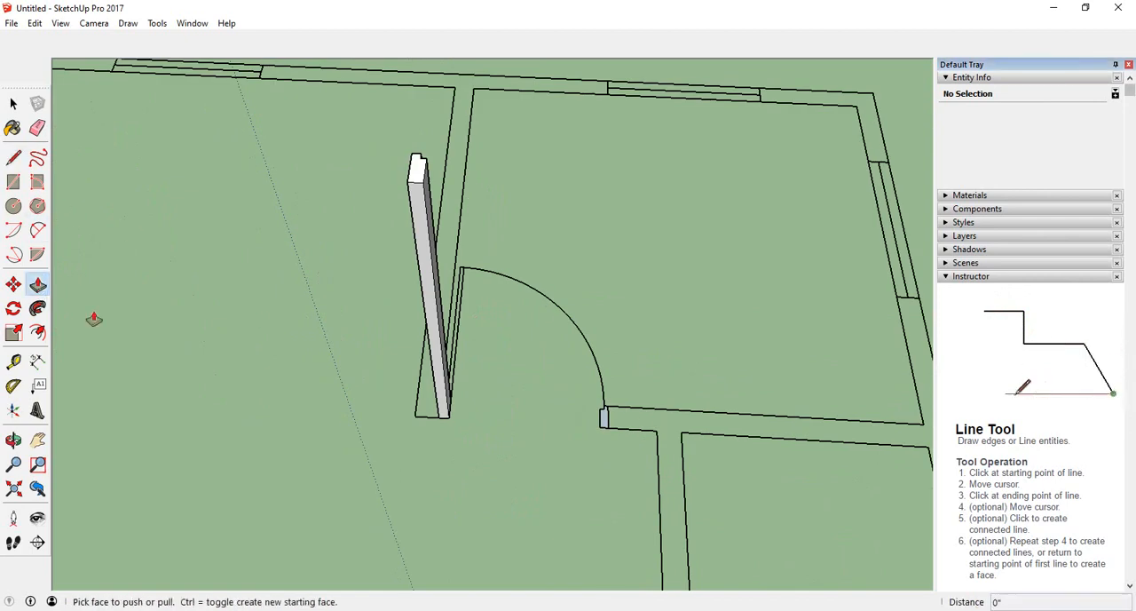
{"action": "scroll", "coordinate": [606, 419], "scroll_direction": "up", "scroll_amount": 2}
{"action": "left_click", "coordinate": [606, 418]}
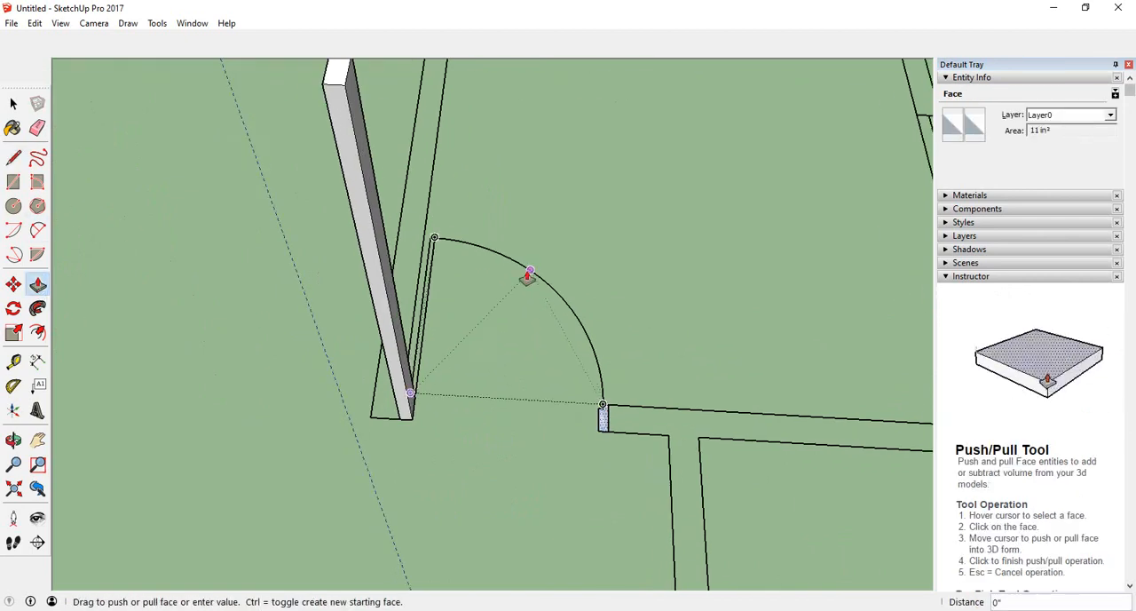
{"action": "scroll", "coordinate": [525, 274], "scroll_direction": "down", "scroll_amount": 2}
{"action": "scroll", "coordinate": [442, 171], "scroll_direction": "up", "scroll_amount": 3}
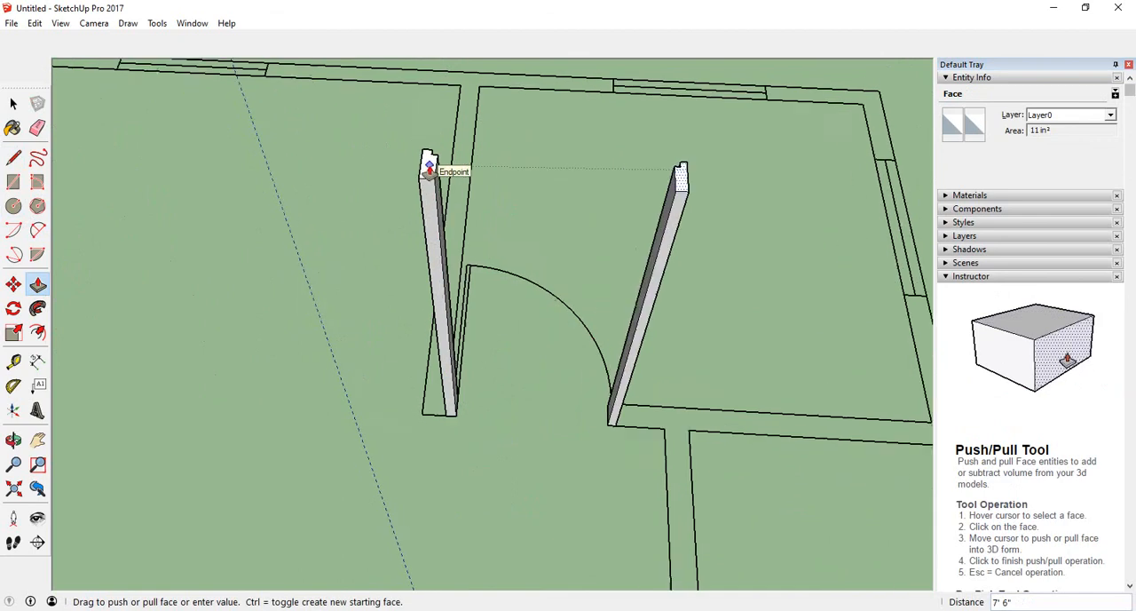
{"action": "left_click", "coordinate": [435, 170]}
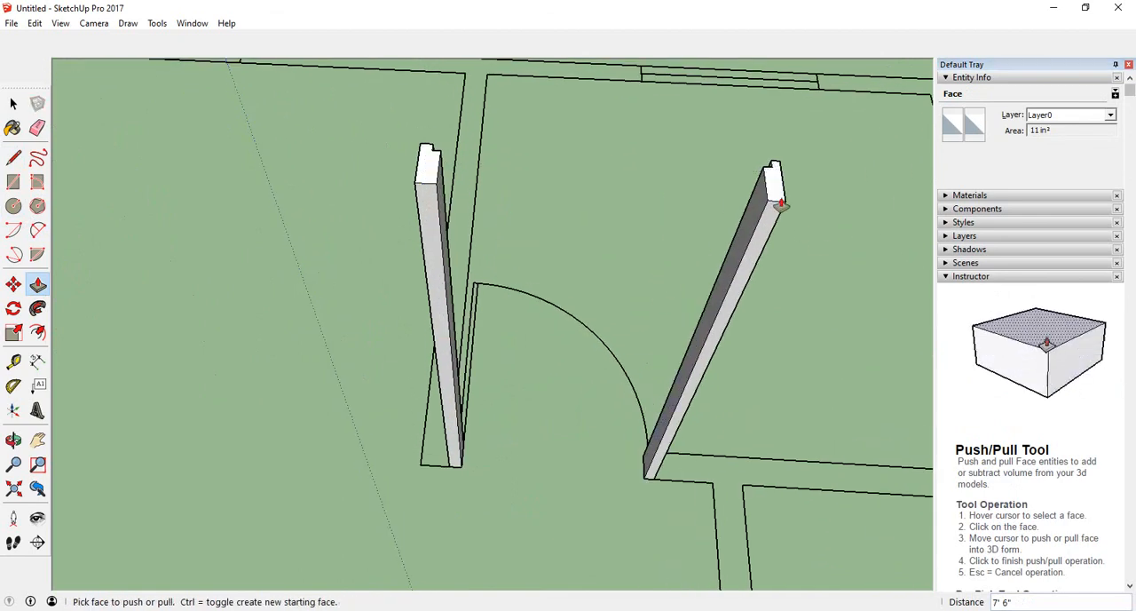
- Draw a rectangle over the door leaf outline beside the jamb, about 3' 4" long
{"action": "scroll", "coordinate": [312, 342], "scroll_direction": "down", "scroll_amount": 2}
{"action": "middle_click_drag", "start_coordinate": [571, 372], "coordinate": [204, 436]}
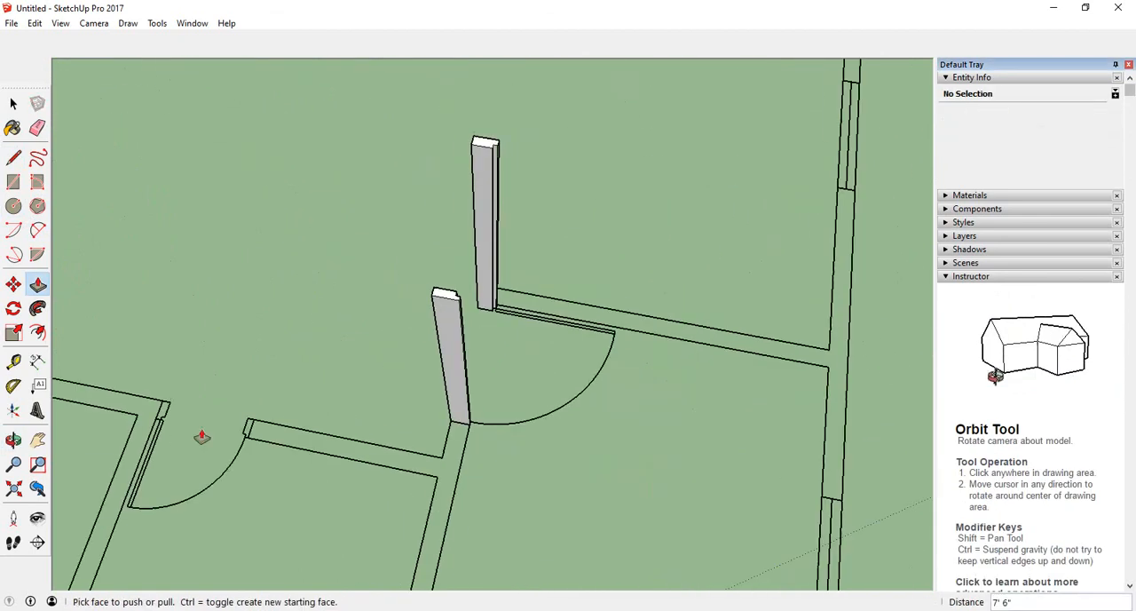
{"action": "middle_click_drag", "start_coordinate": [502, 359], "coordinate": [351, 393]}
{"action": "scroll", "coordinate": [500, 424], "scroll_direction": "up", "scroll_amount": 5}
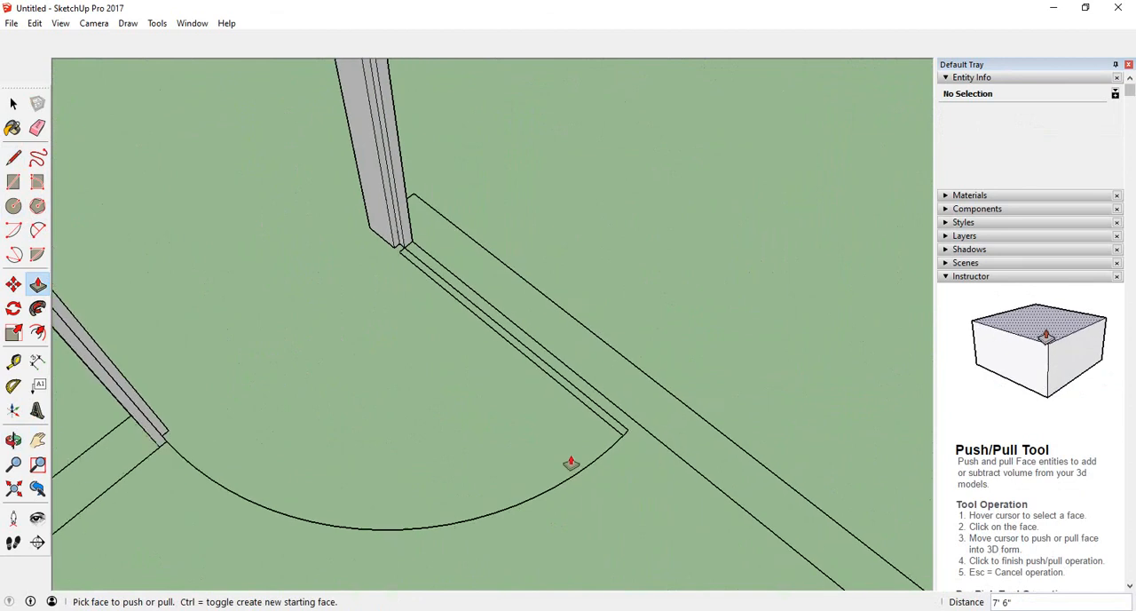
{"action": "middle_click_drag", "start_coordinate": [571, 461], "coordinate": [490, 450]}
{"action": "scroll", "coordinate": [455, 291], "scroll_direction": "up", "scroll_amount": 2}
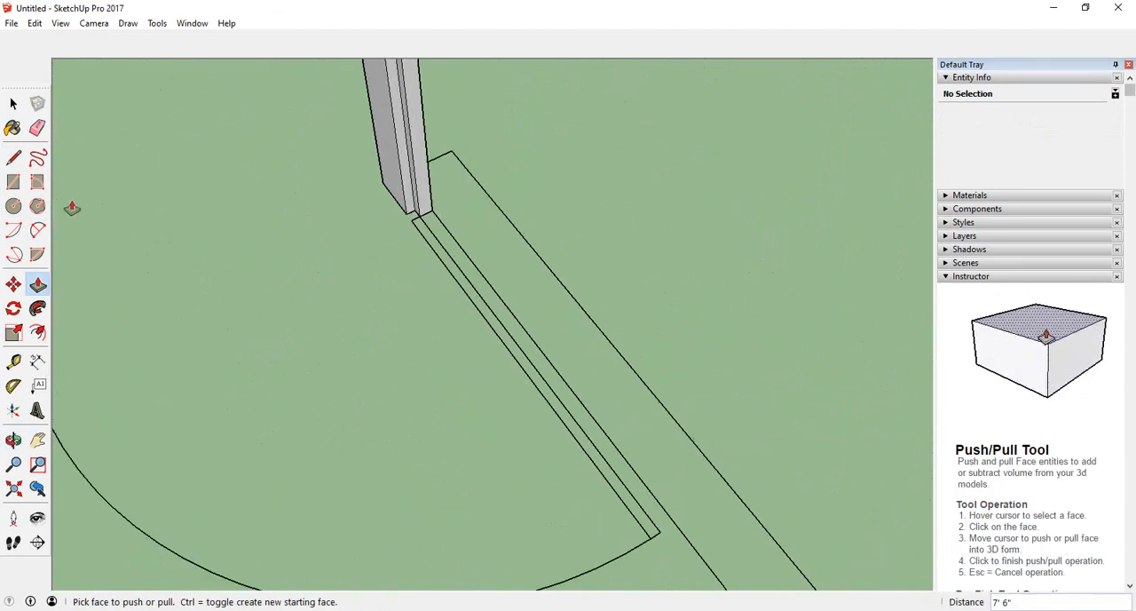
{"action": "left_click", "coordinate": [21, 184]}
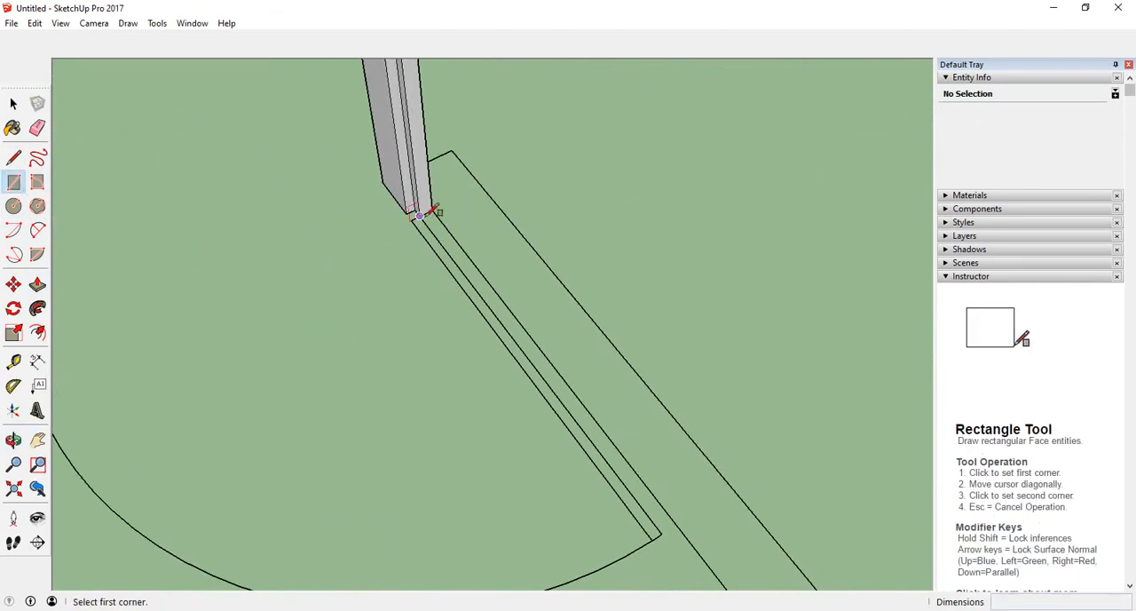
{"action": "scroll", "coordinate": [419, 216], "scroll_direction": "up", "scroll_amount": 1}
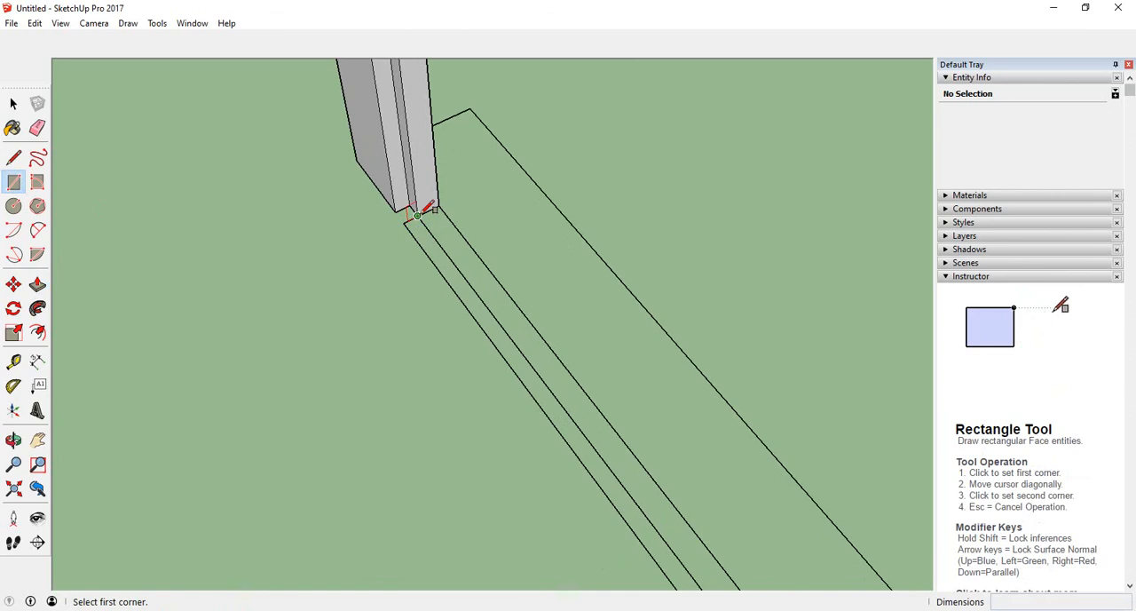
{"action": "scroll", "coordinate": [457, 286], "scroll_direction": "down", "scroll_amount": 3}
{"action": "scroll", "coordinate": [655, 575], "scroll_direction": "up", "scroll_amount": 2}
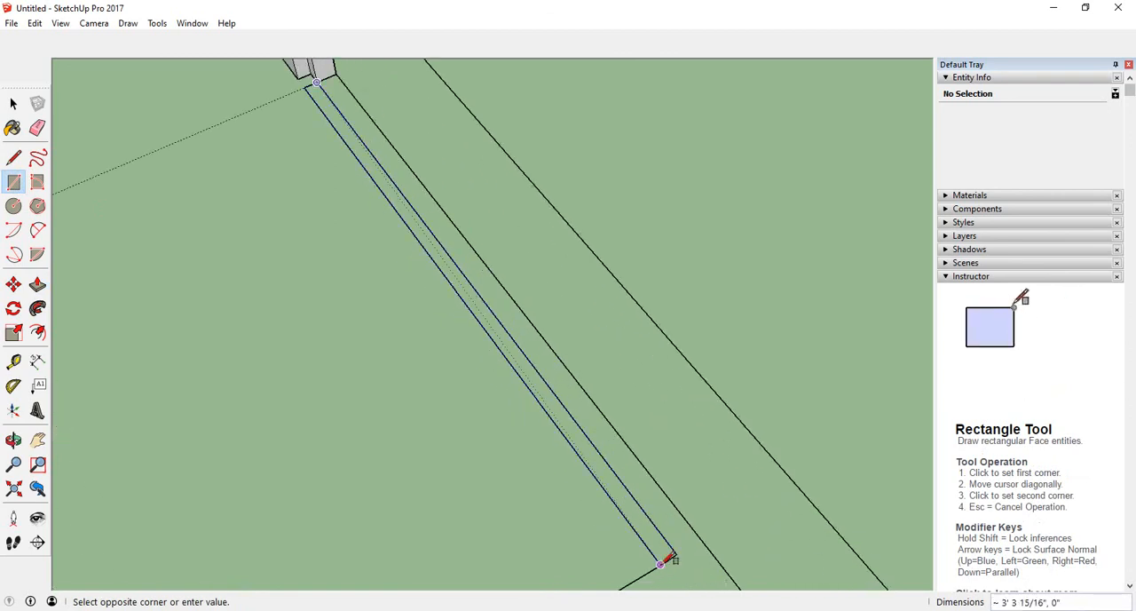
{"action": "left_click", "coordinate": [661, 563]}
{"action": "scroll", "coordinate": [661, 563], "scroll_direction": "down", "scroll_amount": 2}
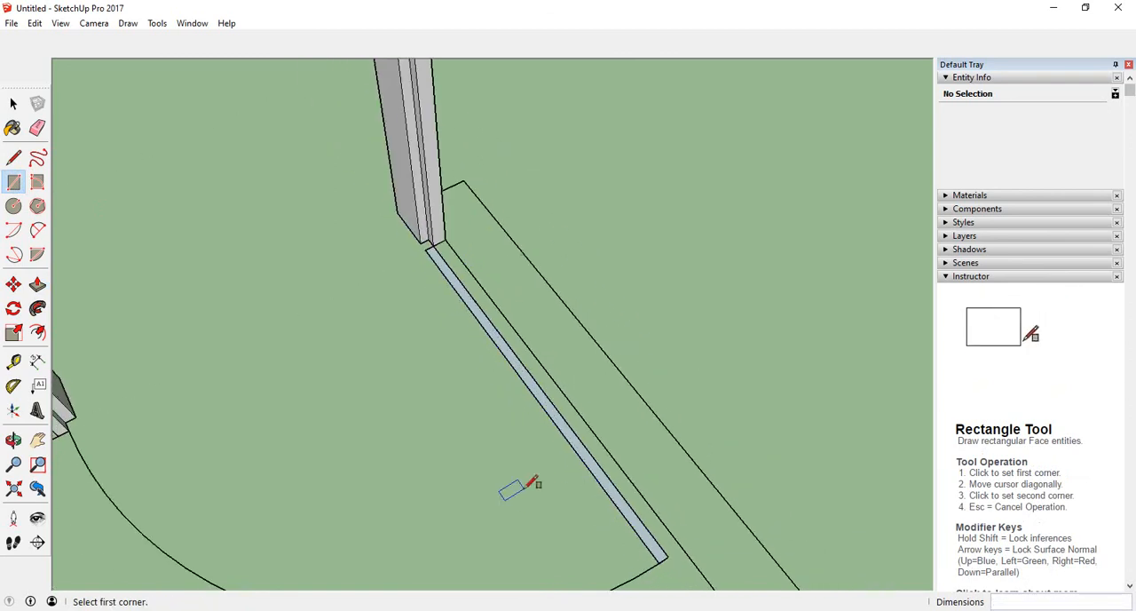
{"action": "middle_click_drag", "start_coordinate": [586, 250], "coordinate": [624, 256]}
{"action": "scroll", "coordinate": [621, 258], "scroll_direction": "down", "scroll_amount": 1}
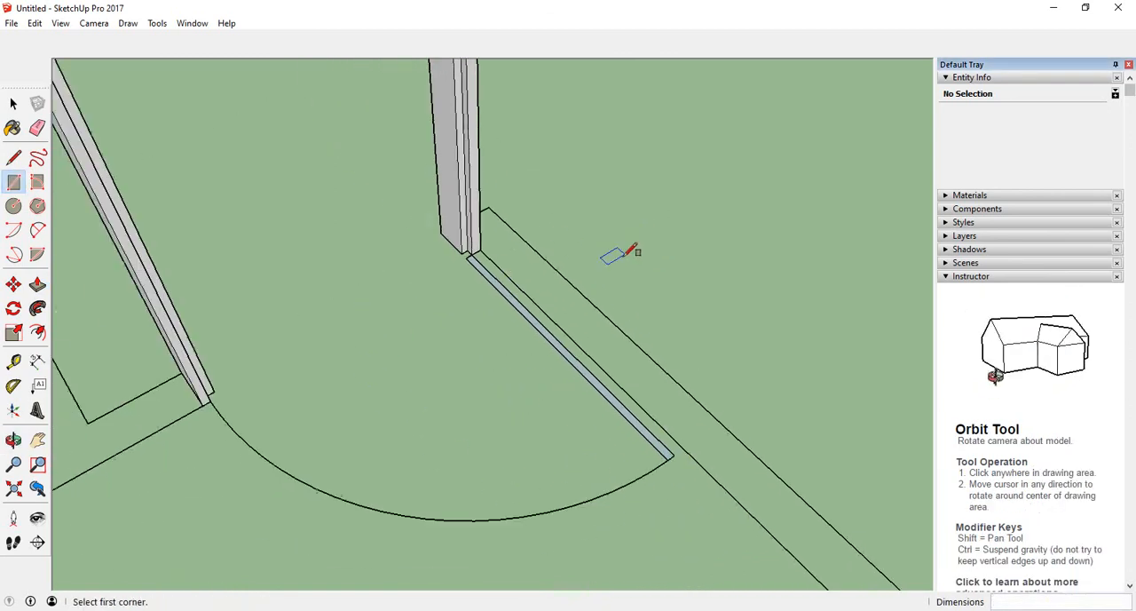
{"action": "scroll", "coordinate": [531, 347], "scroll_direction": "down", "scroll_amount": 1}
- Push/pull the door leaf face upward to the jamb top height of 7' 6"
{"action": "left_click", "coordinate": [37, 286]}
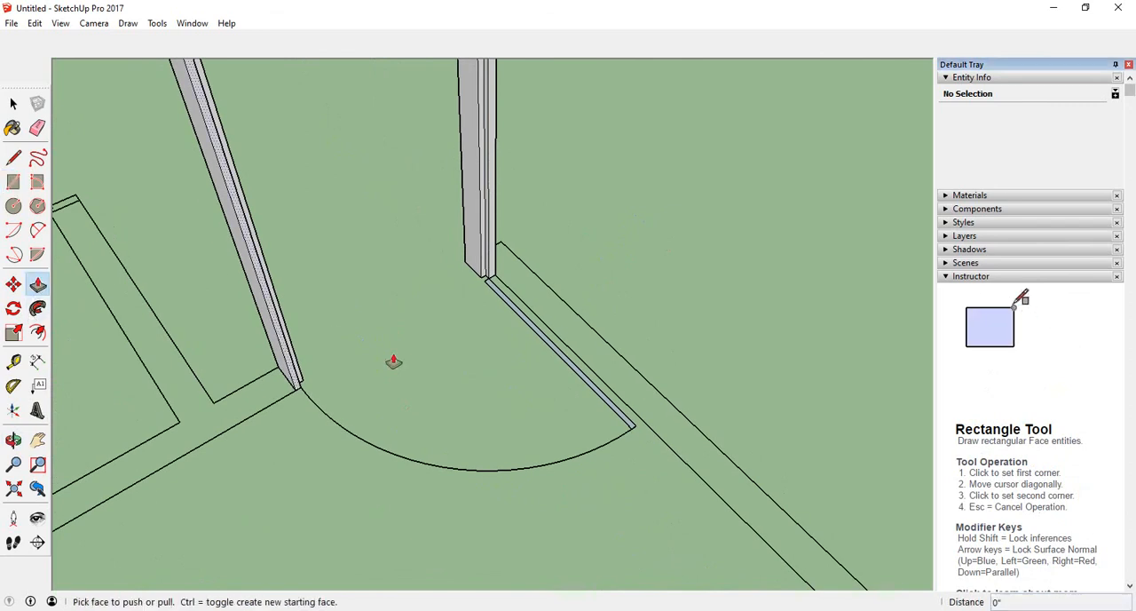
{"action": "scroll", "coordinate": [573, 371], "scroll_direction": "up", "scroll_amount": 3}
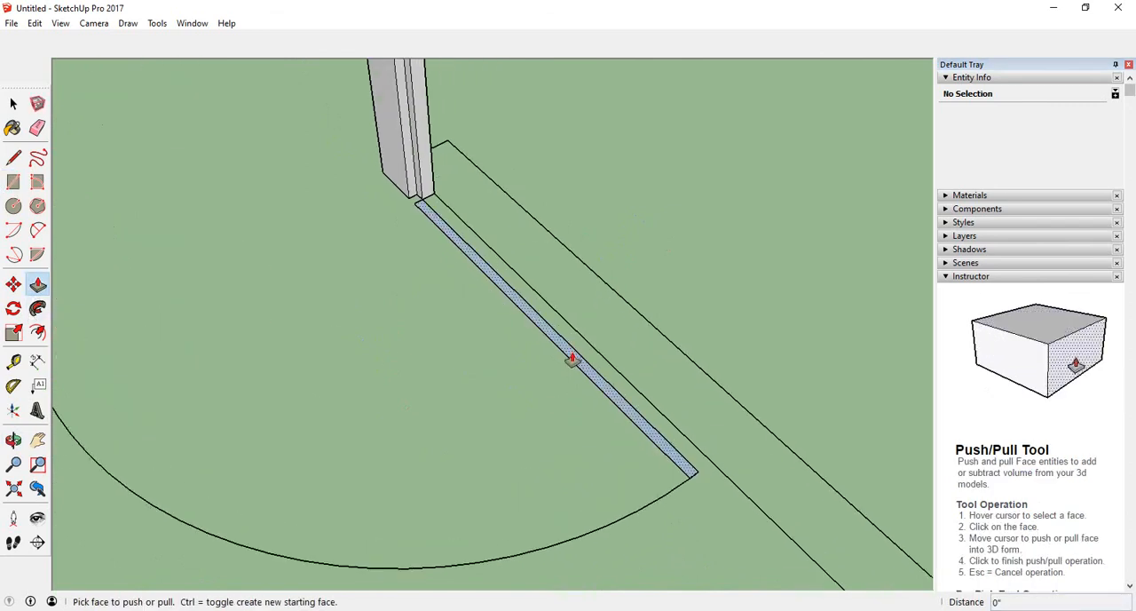
{"action": "left_click", "coordinate": [572, 358]}
{"action": "scroll", "coordinate": [525, 261], "scroll_direction": "down", "scroll_amount": 4}
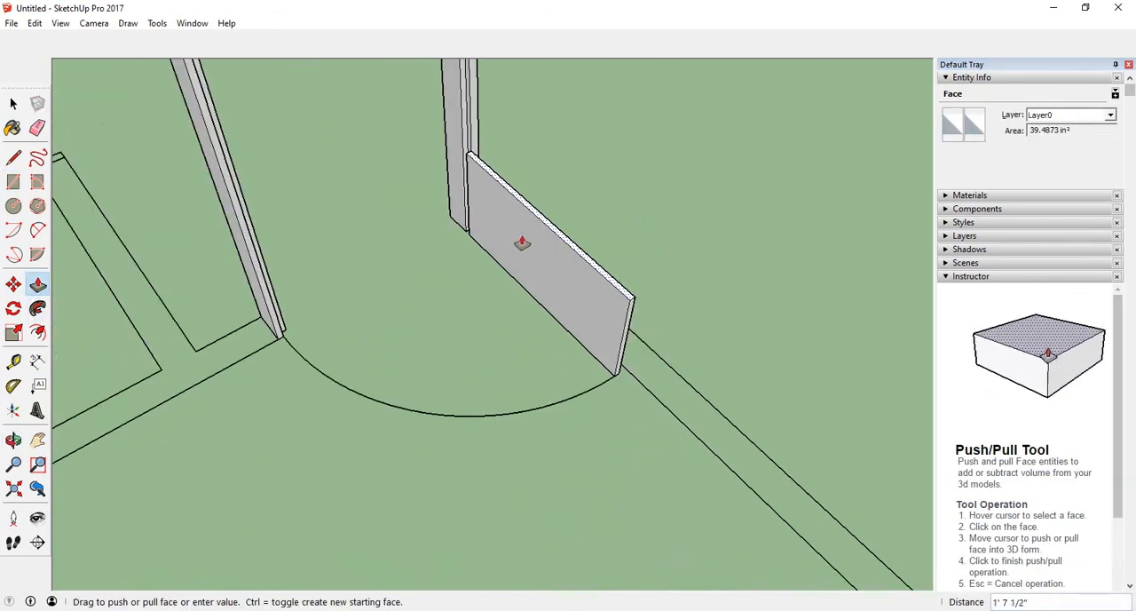
{"action": "middle_click_drag", "start_coordinate": [491, 188], "coordinate": [603, 363]}
{"action": "scroll", "coordinate": [519, 344], "scroll_direction": "down", "scroll_amount": 2}
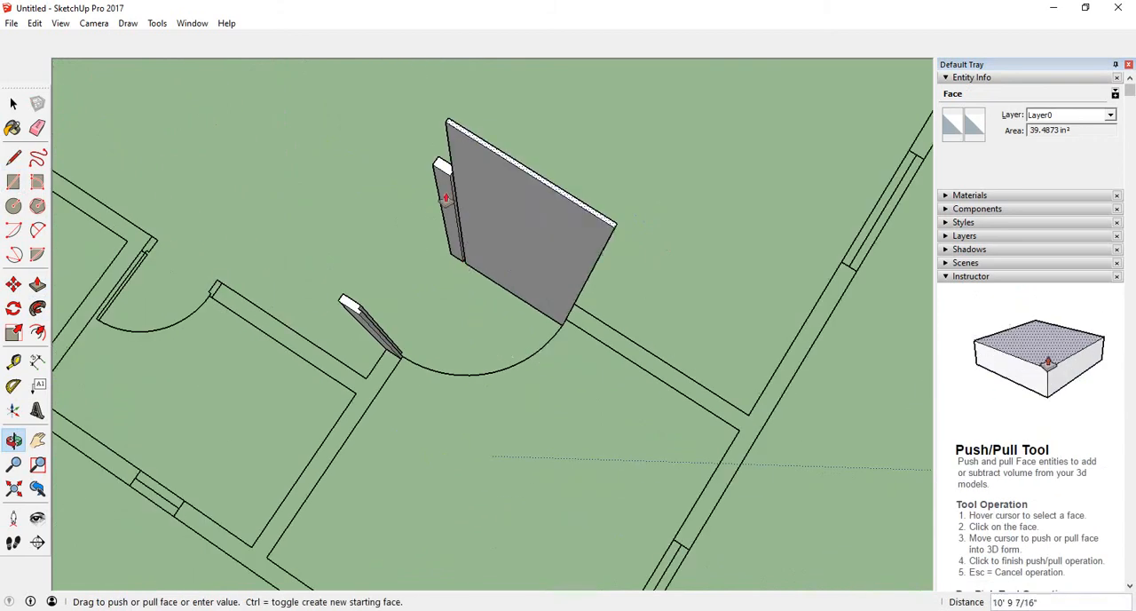
{"action": "scroll", "coordinate": [444, 164], "scroll_direction": "up", "scroll_amount": 2}
{"action": "scroll", "coordinate": [441, 166], "scroll_direction": "down", "scroll_amount": 2}
{"action": "left_click", "coordinate": [452, 145]}
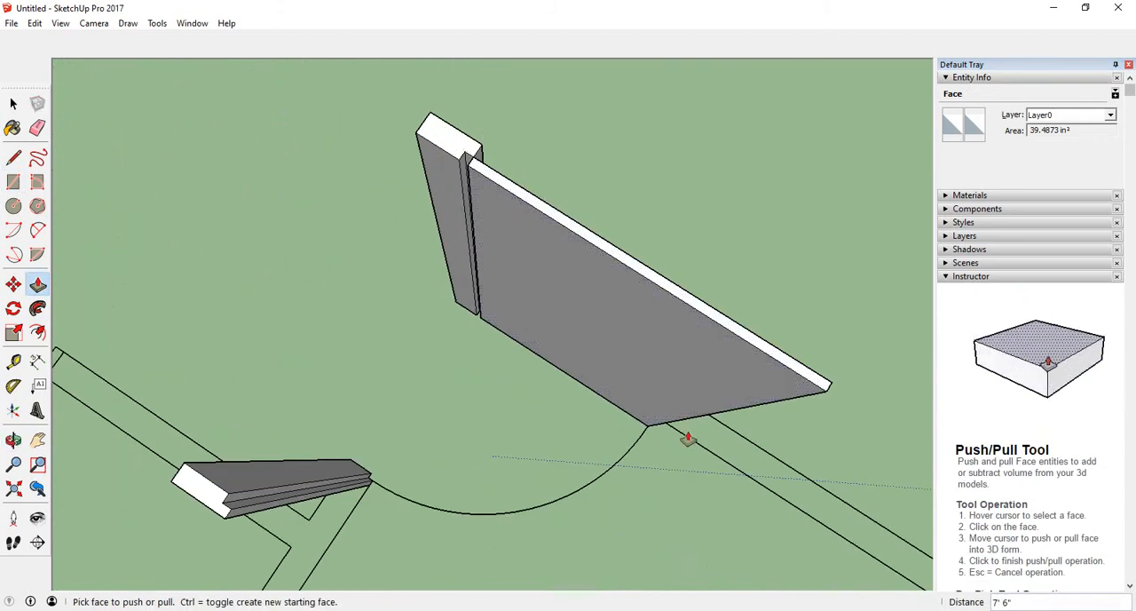
{"action": "left_click", "coordinate": [15, 308]}
{"action": "scroll", "coordinate": [470, 160], "scroll_direction": "up", "scroll_amount": 3}
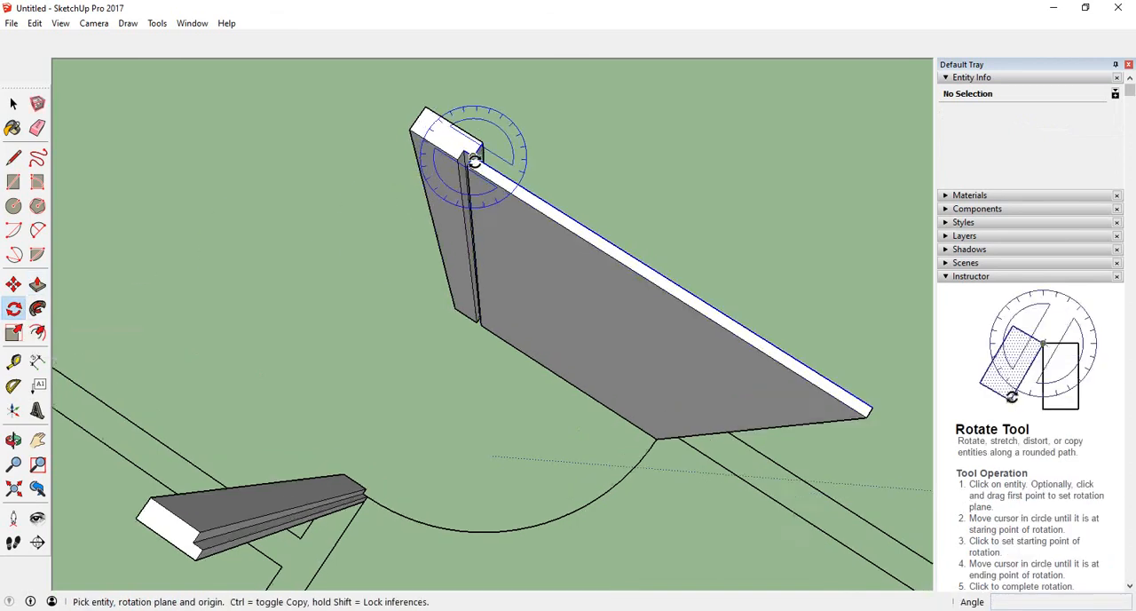
{"action": "left_click", "coordinate": [471, 151]}
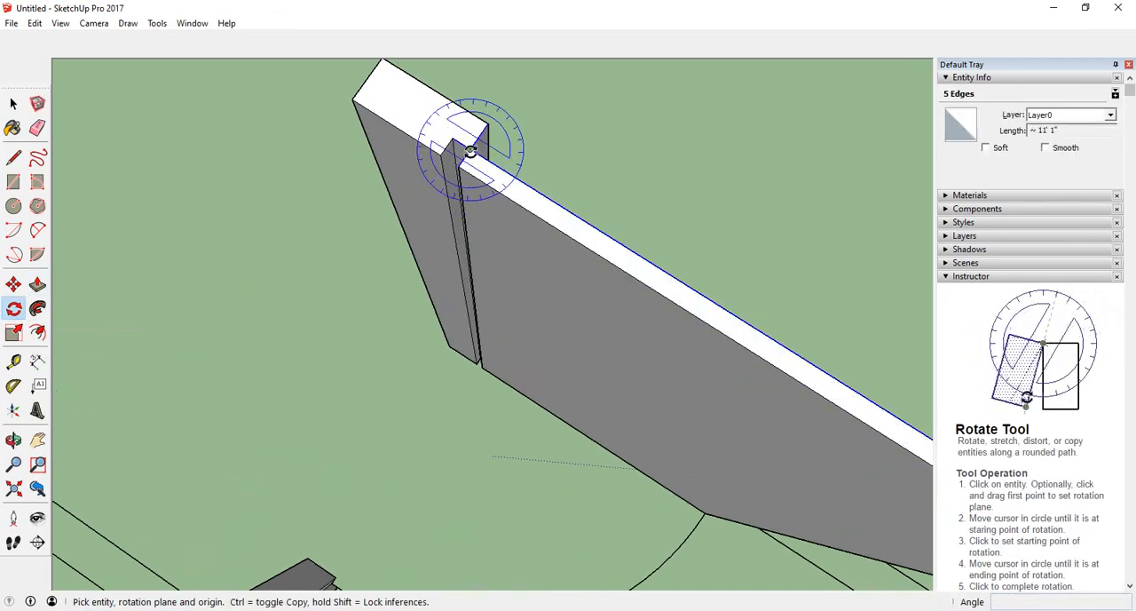
{"action": "scroll", "coordinate": [470, 151], "scroll_direction": "down", "scroll_amount": 2}
{"action": "middle_click_drag", "start_coordinate": [825, 333], "coordinate": [711, 317]}
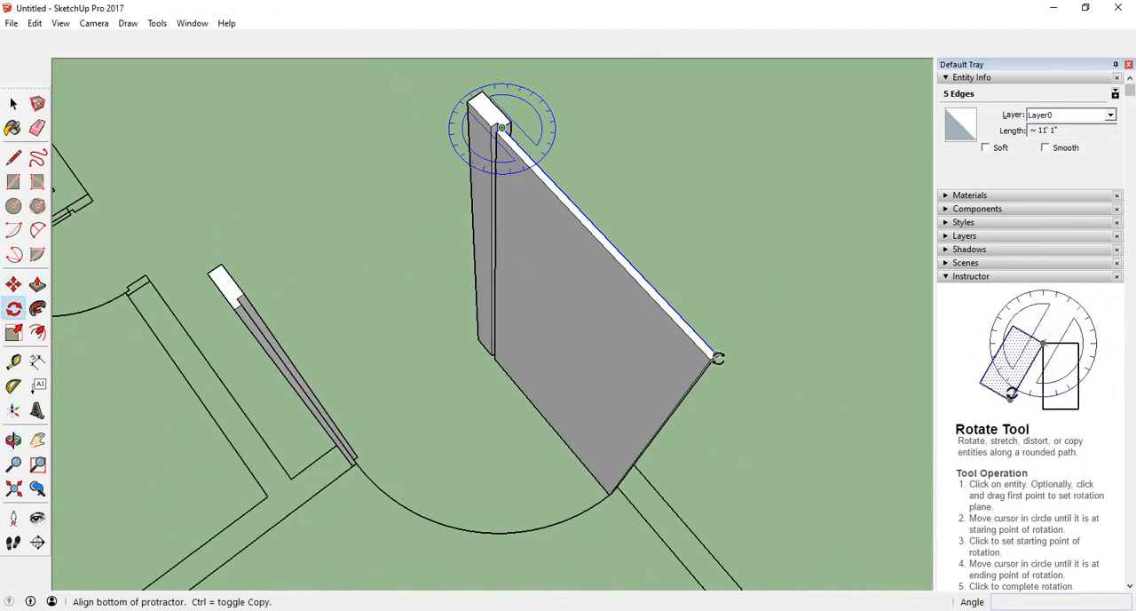
{"action": "left_click", "coordinate": [718, 358]}
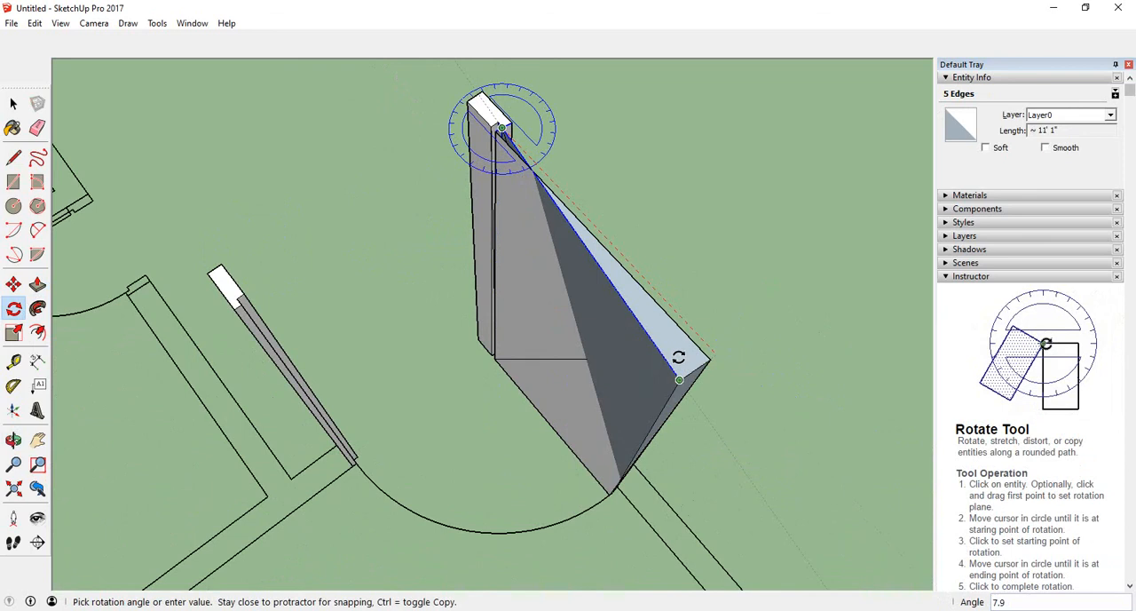
{"action": "left_click", "coordinate": [13, 105]}
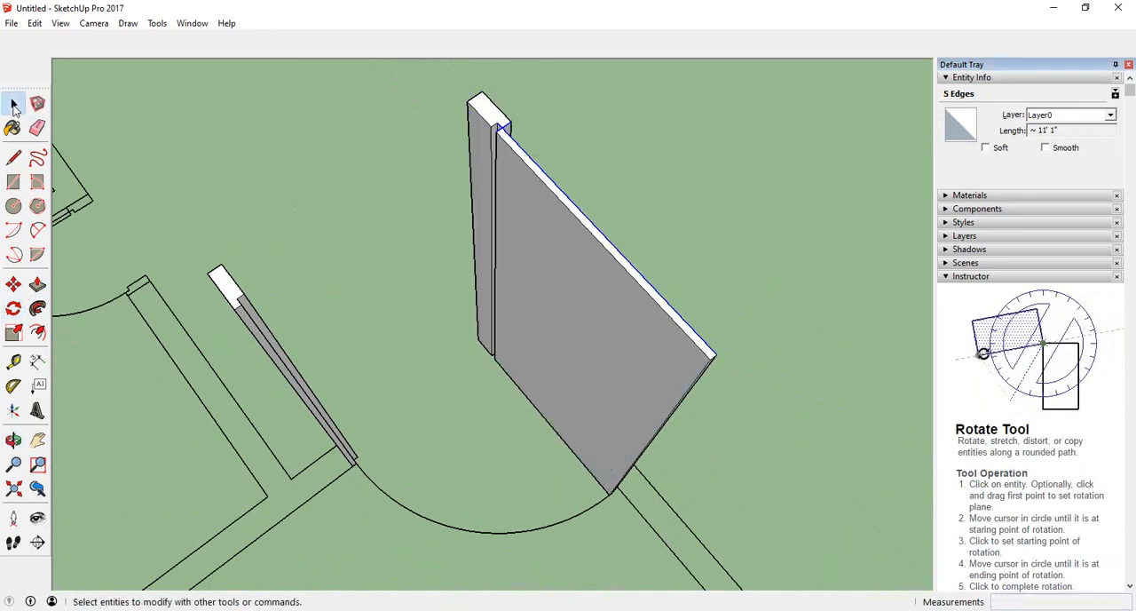
- Select all faces of the extruded door leaf and make them into a group
{"action": "middle_click_drag", "start_coordinate": [388, 297], "coordinate": [540, 292]}
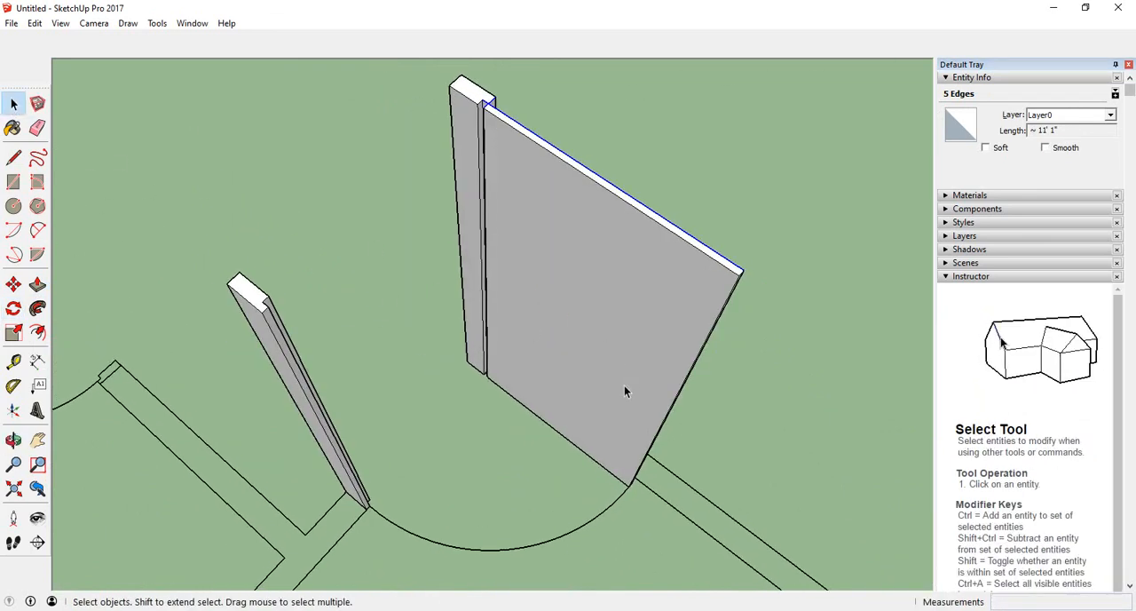
{"action": "left_click", "coordinate": [605, 268]}
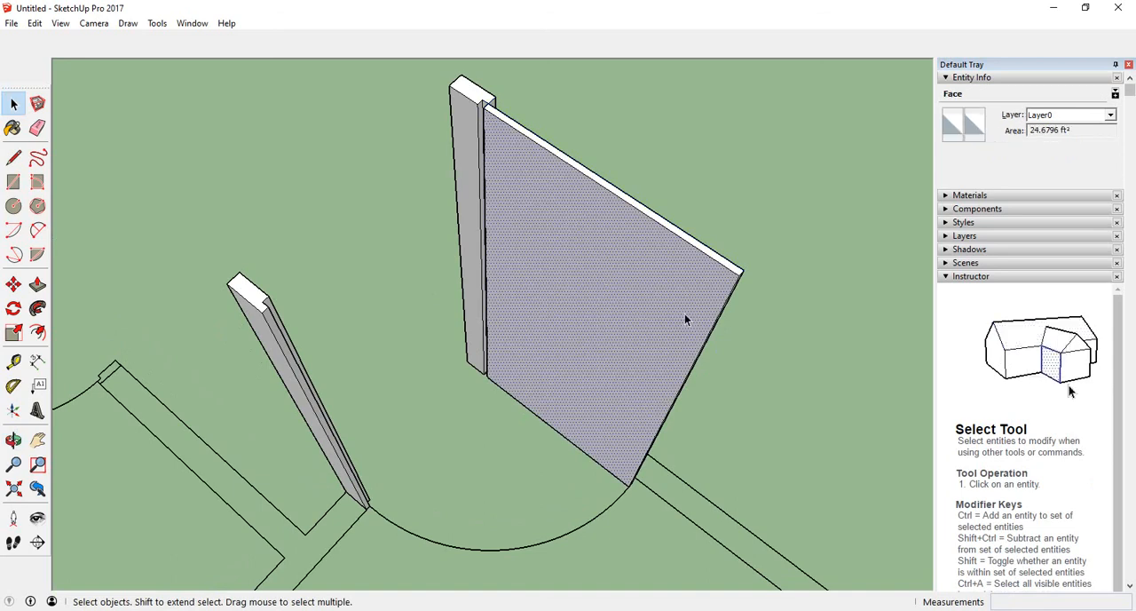
{"action": "middle_click_drag", "start_coordinate": [684, 314], "coordinate": [256, 244]}
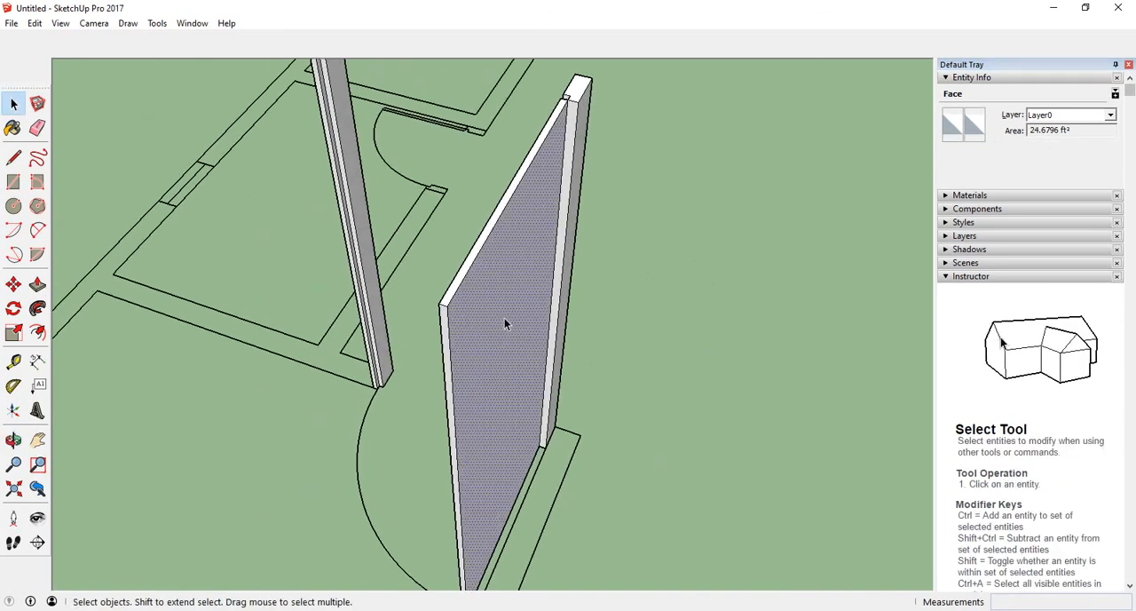
{"action": "scroll", "coordinate": [504, 318], "scroll_direction": "up", "scroll_amount": 5}
{"action": "left_click", "coordinate": [459, 267]}
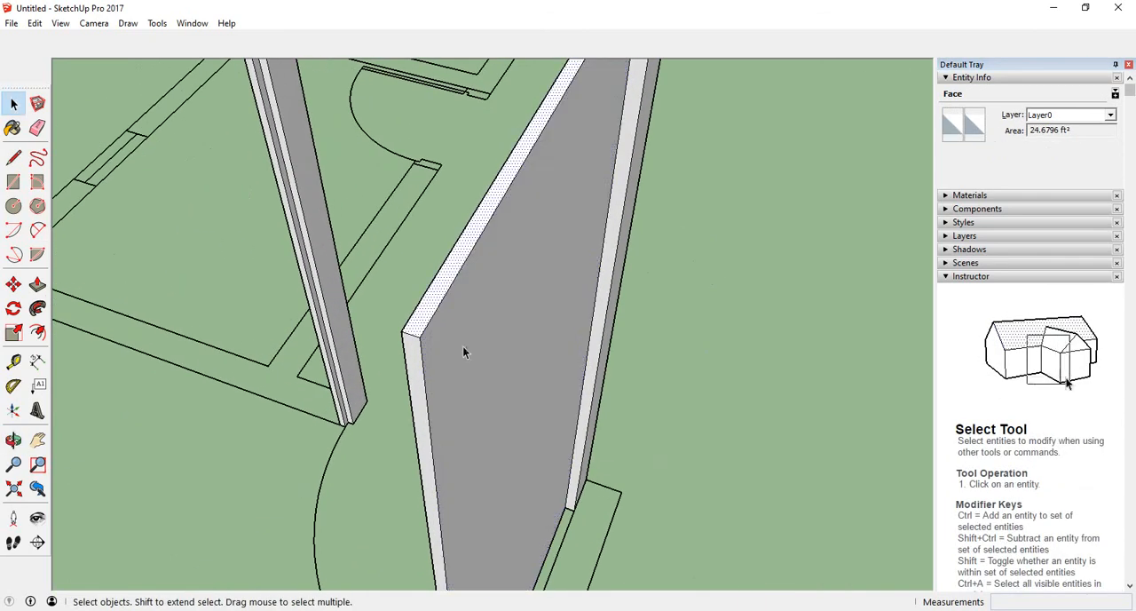
{"action": "scroll", "coordinate": [467, 357], "scroll_direction": "down", "scroll_amount": 1}
{"action": "scroll", "coordinate": [472, 356], "scroll_direction": "down", "scroll_amount": 2}
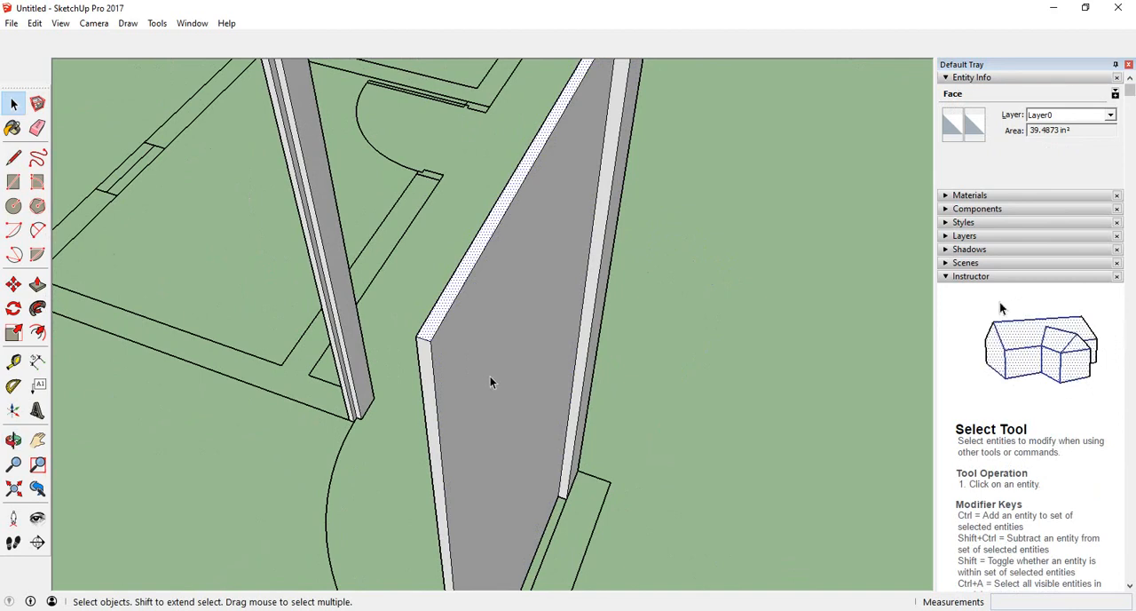
{"action": "middle_click_drag", "start_coordinate": [494, 374], "coordinate": [871, 309]}
{"action": "middle_click_drag", "start_coordinate": [811, 331], "coordinate": [532, 367]}
{"action": "left_click", "coordinate": [634, 280]}
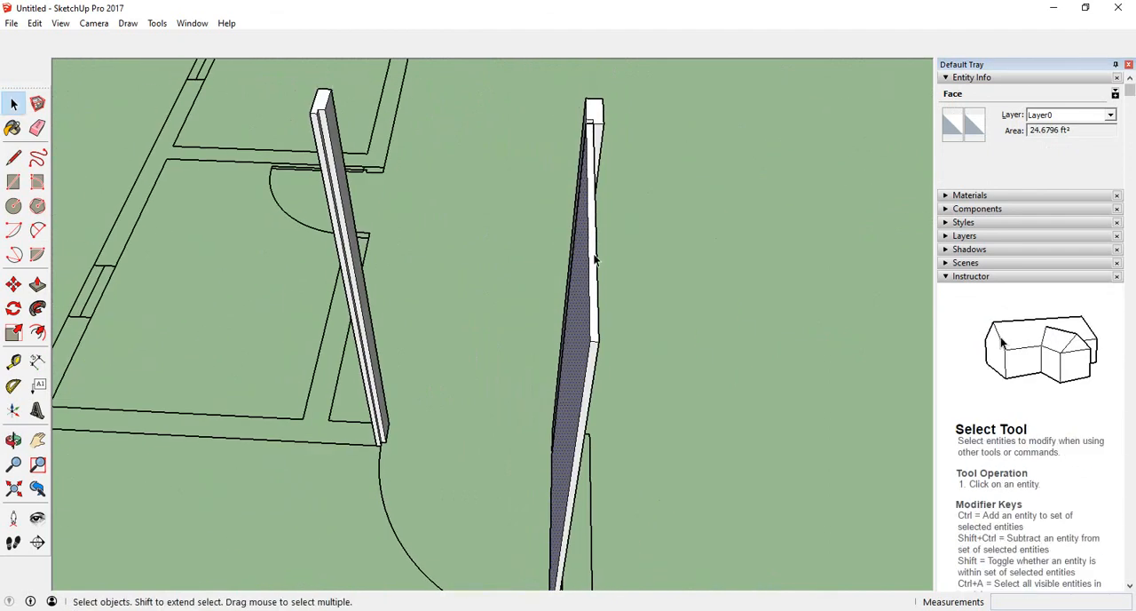
{"action": "middle_click_drag", "start_coordinate": [669, 306], "coordinate": [555, 297]}
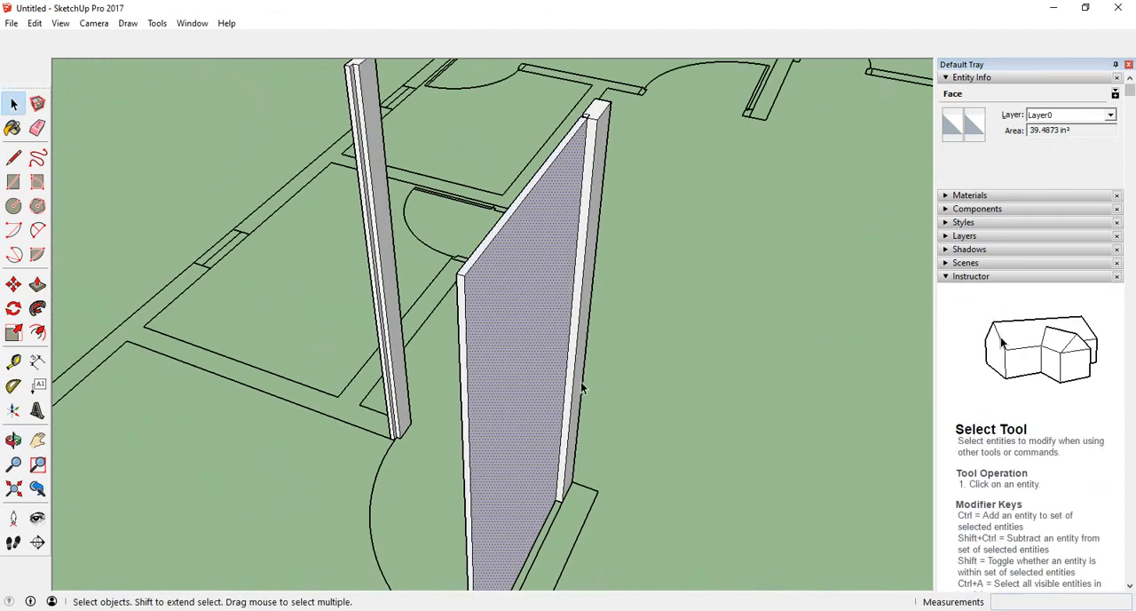
{"action": "middle_click_drag", "start_coordinate": [569, 372], "coordinate": [637, 303]}
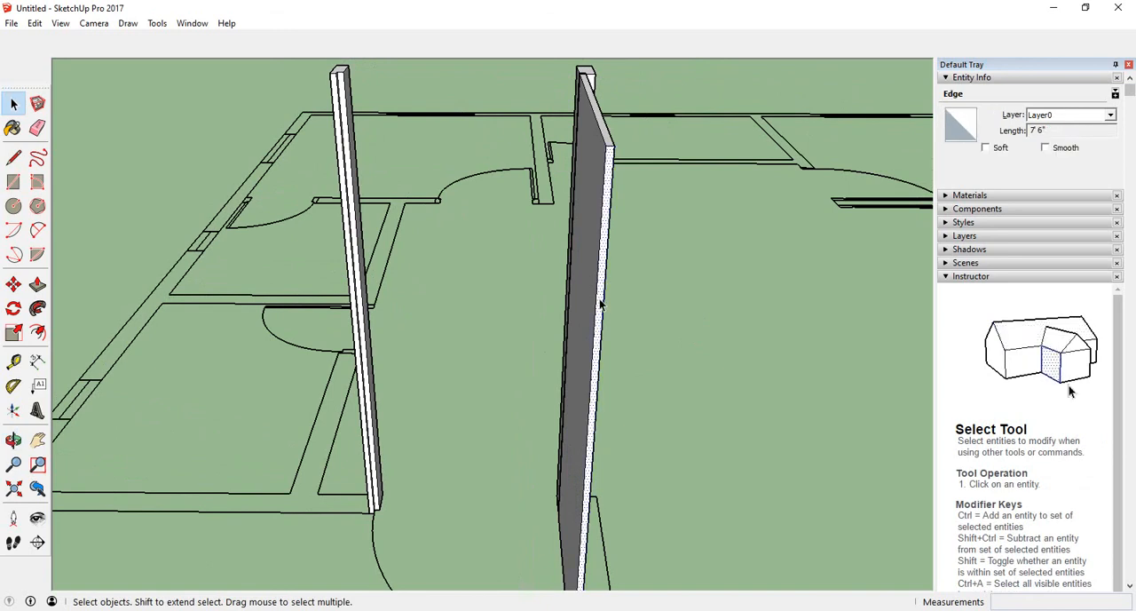
{"action": "middle_click_drag", "start_coordinate": [559, 442], "coordinate": [472, 390]}
{"action": "left_click", "coordinate": [654, 291]}
{"action": "left_click", "coordinate": [451, 334], "text": "ctrl"}
{"action": "middle_click_drag", "start_coordinate": [449, 300], "coordinate": [232, 237]}
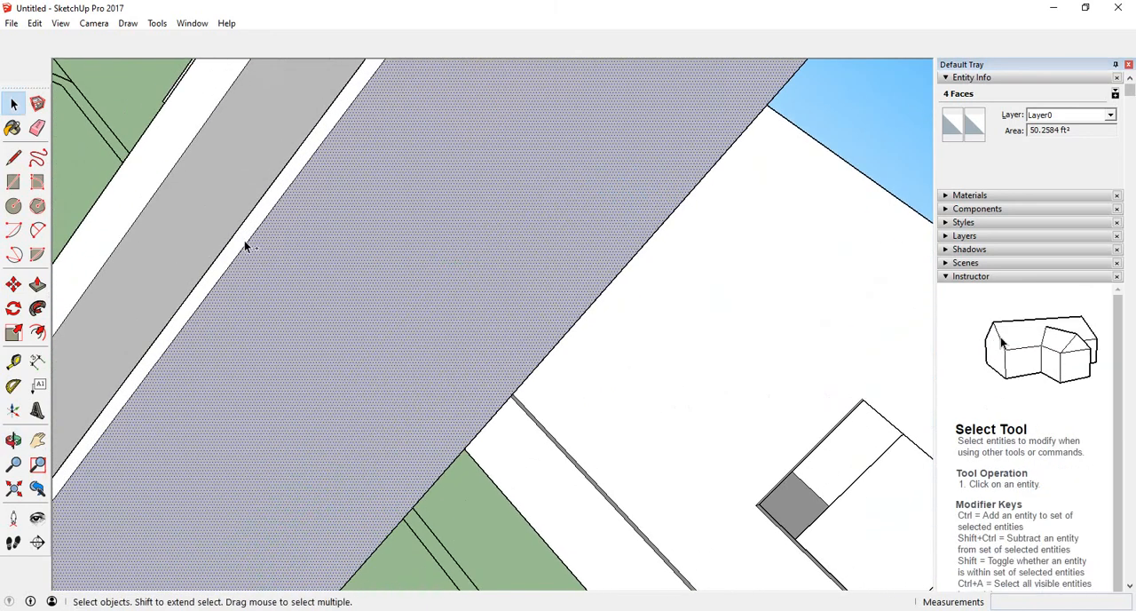
{"action": "middle_click_drag", "start_coordinate": [254, 335], "coordinate": [748, 271]}
{"action": "scroll", "coordinate": [749, 270], "scroll_direction": "up", "scroll_amount": 5}
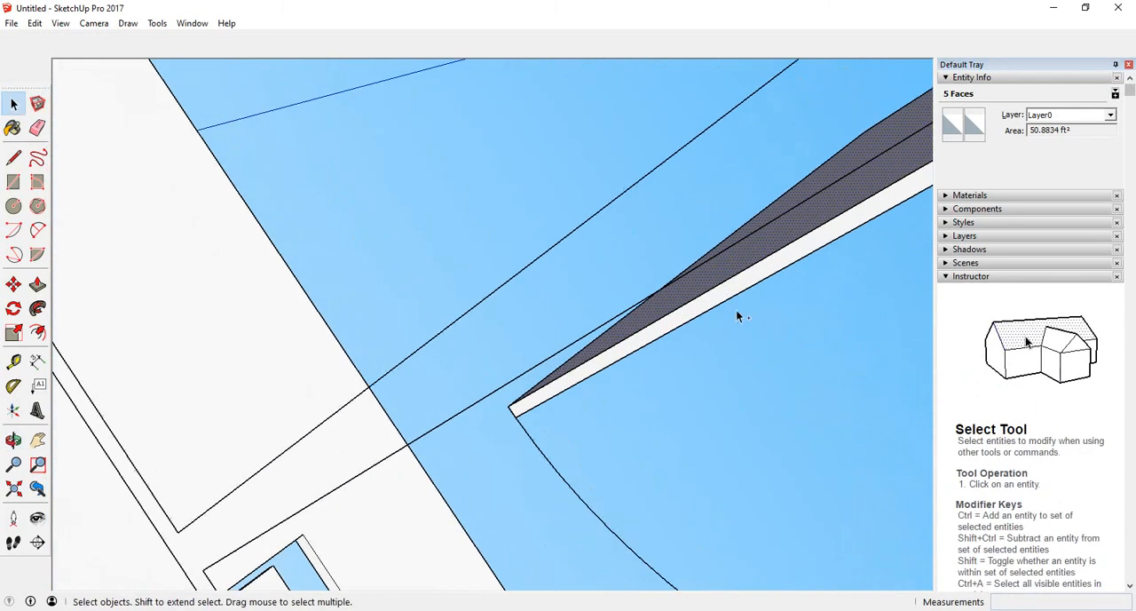
{"action": "middle_click_drag", "start_coordinate": [747, 319], "coordinate": [468, 490]}
{"action": "scroll", "coordinate": [563, 360], "scroll_direction": "down", "scroll_amount": 8}
{"action": "scroll", "coordinate": [341, 485], "scroll_direction": "up", "scroll_amount": 8}
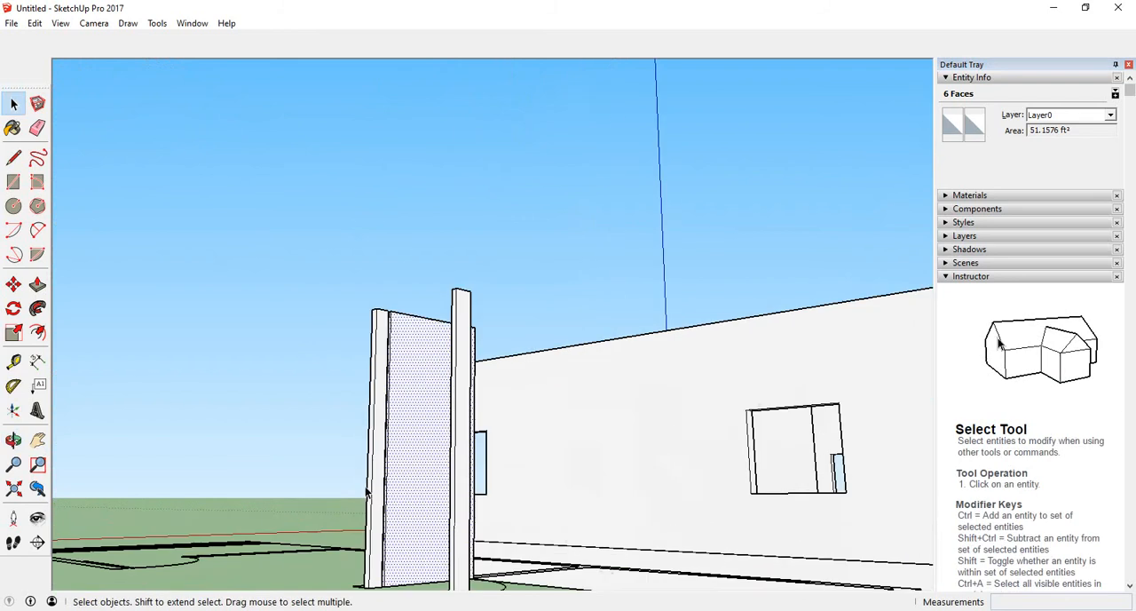
{"action": "middle_click_drag", "start_coordinate": [181, 460], "coordinate": [399, 521]}
{"action": "scroll", "coordinate": [155, 458], "scroll_direction": "down", "scroll_amount": 5}
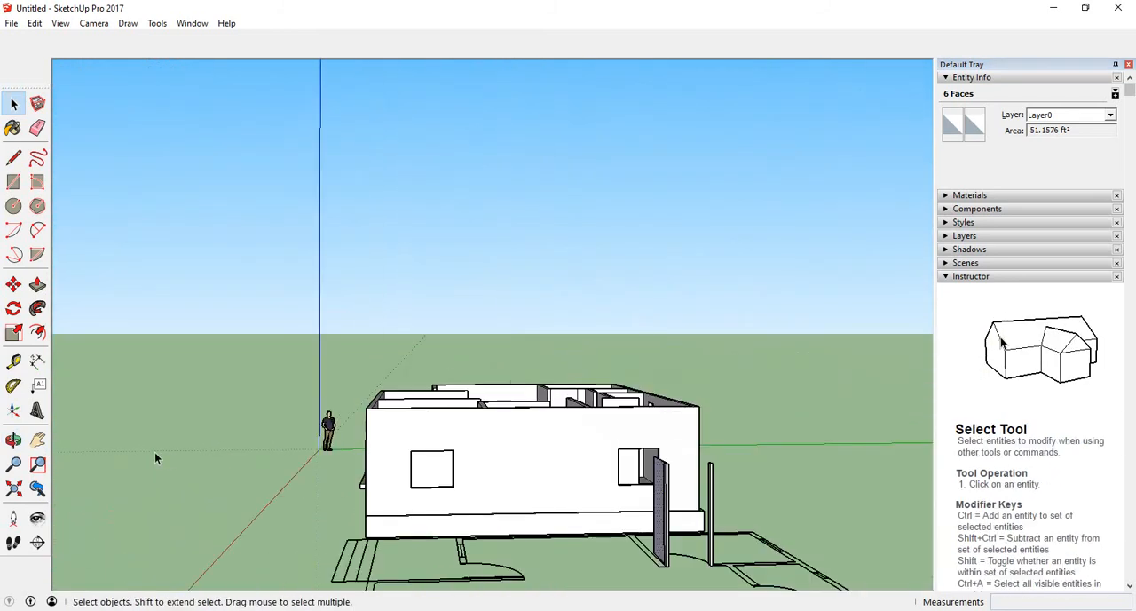
{"action": "middle_click_drag", "start_coordinate": [155, 457], "coordinate": [679, 507]}
{"action": "scroll", "coordinate": [708, 425], "scroll_direction": "up", "scroll_amount": 6}
{"action": "scroll", "coordinate": [670, 361], "scroll_direction": "up", "scroll_amount": 3}
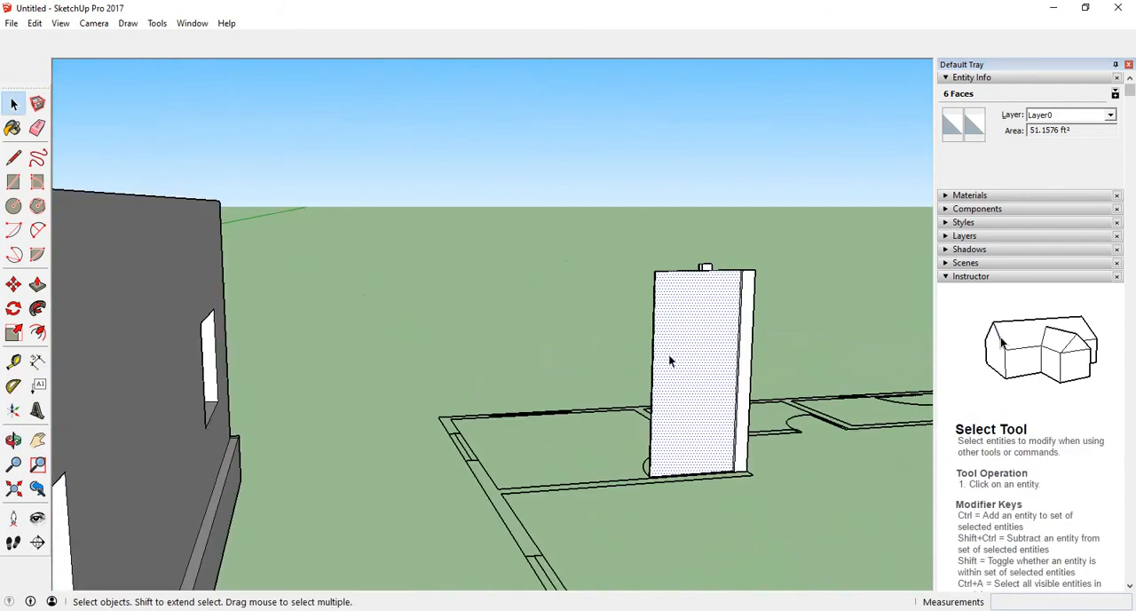
{"action": "right_click", "coordinate": [669, 355]}
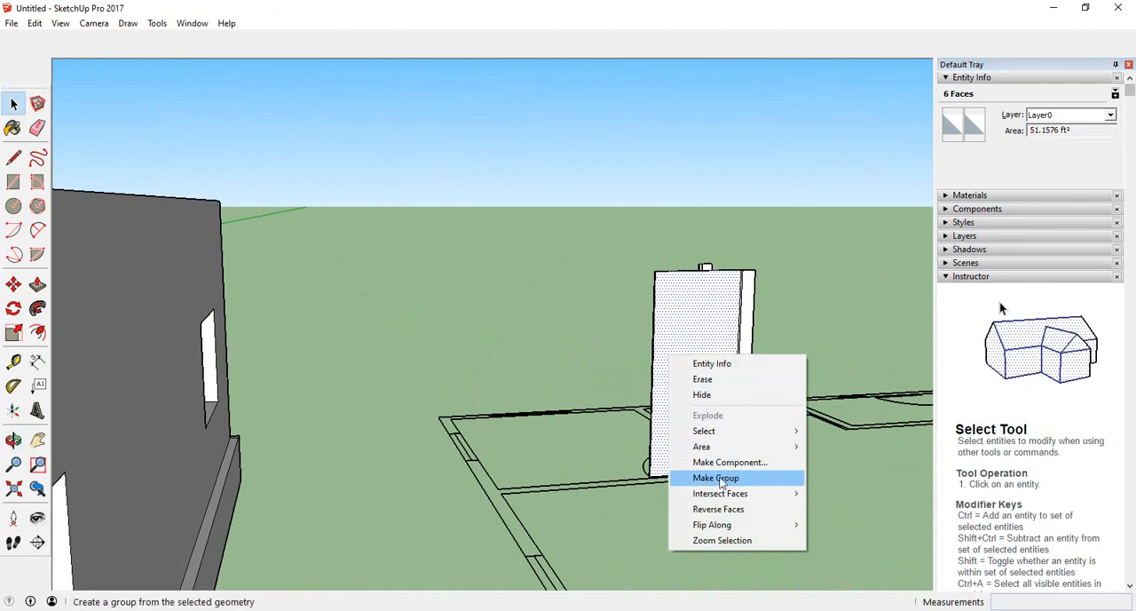
{"action": "left_click", "coordinate": [725, 479]}
- Rotate the grouped door leaf about its hinge corner to set its swing angle in the doorway
{"action": "middle_click_drag", "start_coordinate": [678, 495], "coordinate": [304, 398]}
{"action": "scroll", "coordinate": [254, 287], "scroll_direction": "up", "scroll_amount": 4}
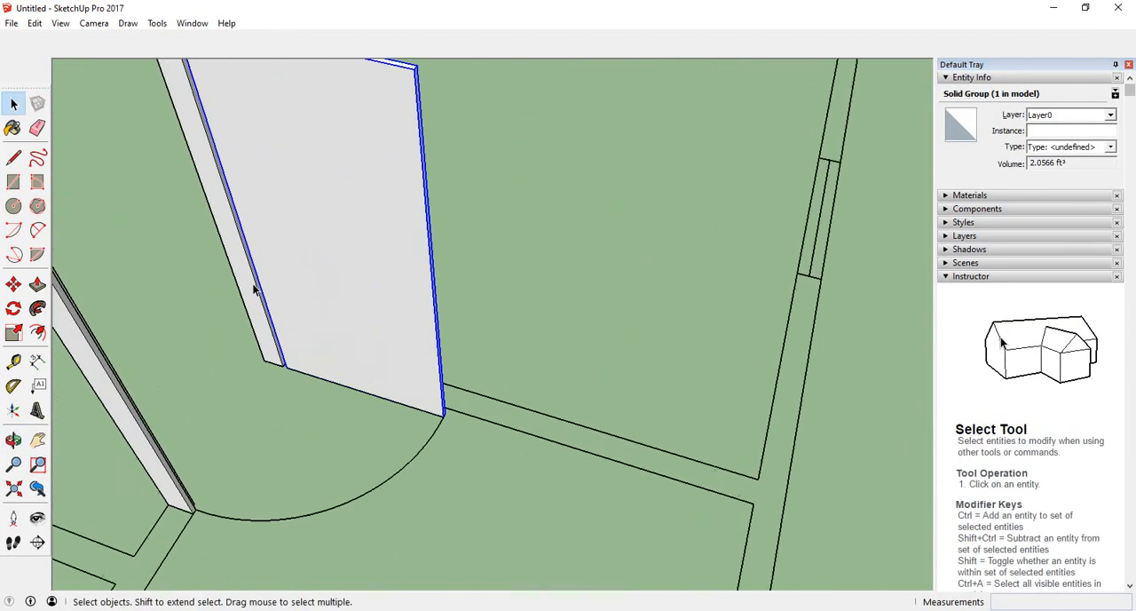
{"action": "scroll", "coordinate": [334, 309], "scroll_direction": "down", "scroll_amount": 3}
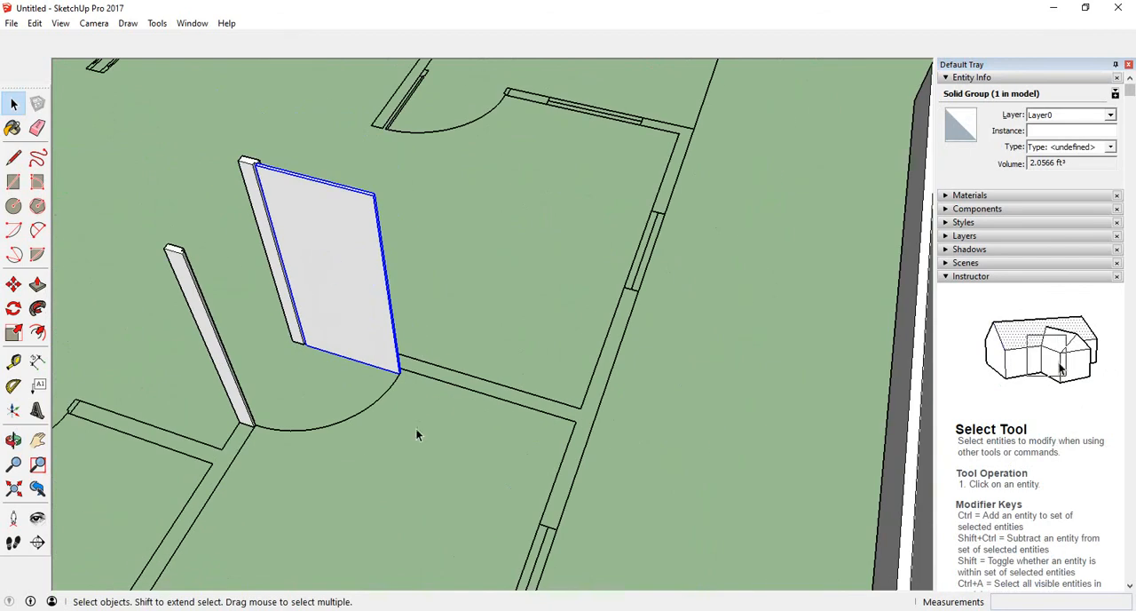
{"action": "middle_click_drag", "start_coordinate": [419, 434], "coordinate": [287, 461]}
{"action": "middle_click_drag", "start_coordinate": [185, 289], "coordinate": [272, 236]}
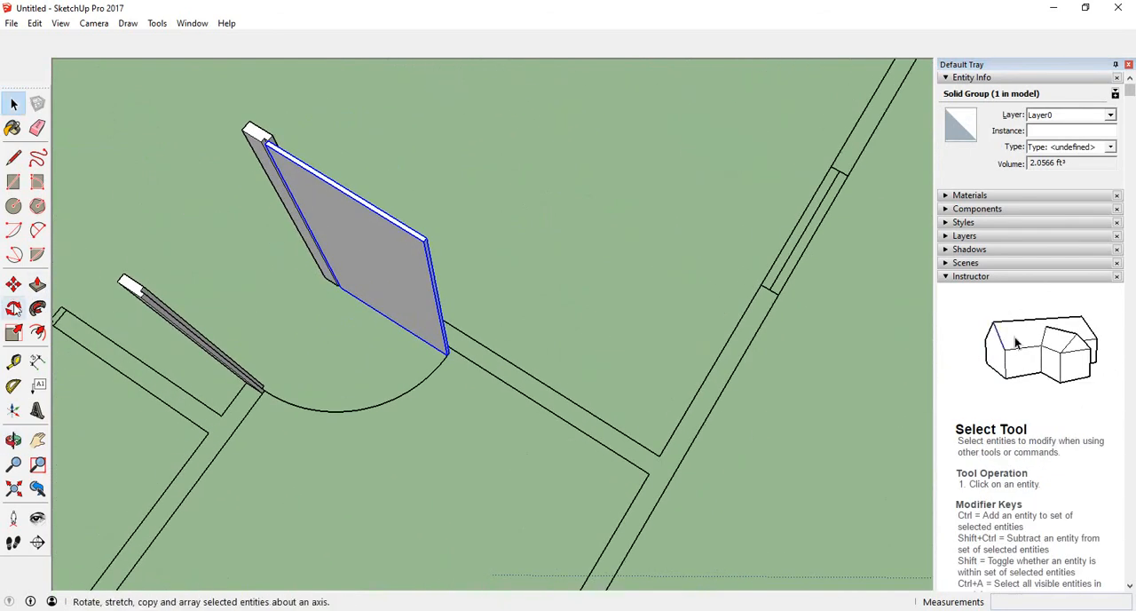
{"action": "left_click", "coordinate": [13, 308]}
{"action": "scroll", "coordinate": [250, 147], "scroll_direction": "up", "scroll_amount": 5}
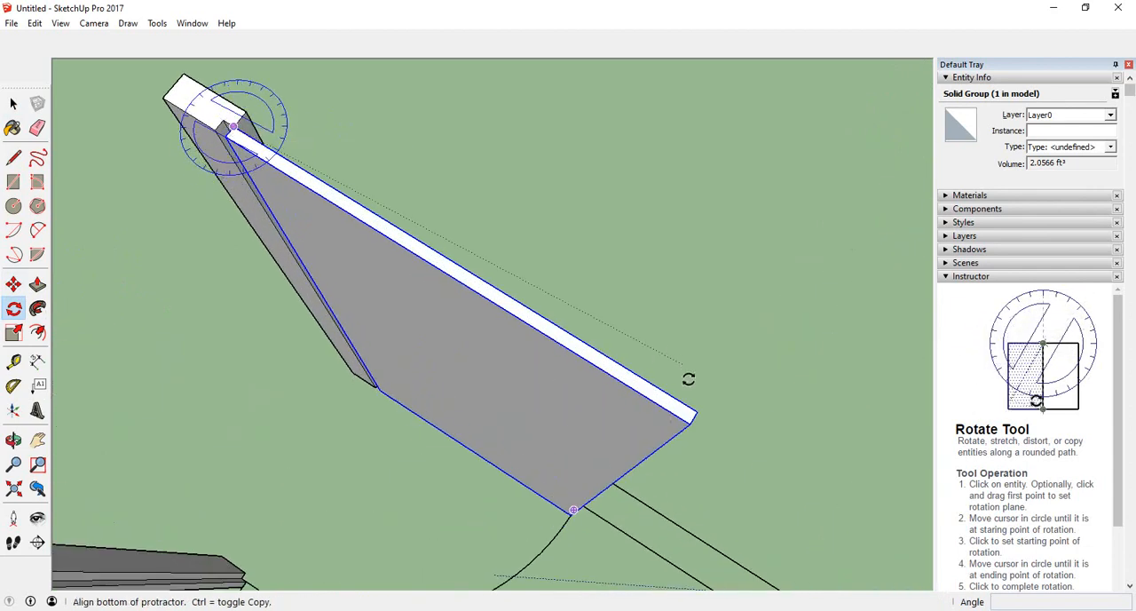
{"action": "left_click", "coordinate": [694, 413]}
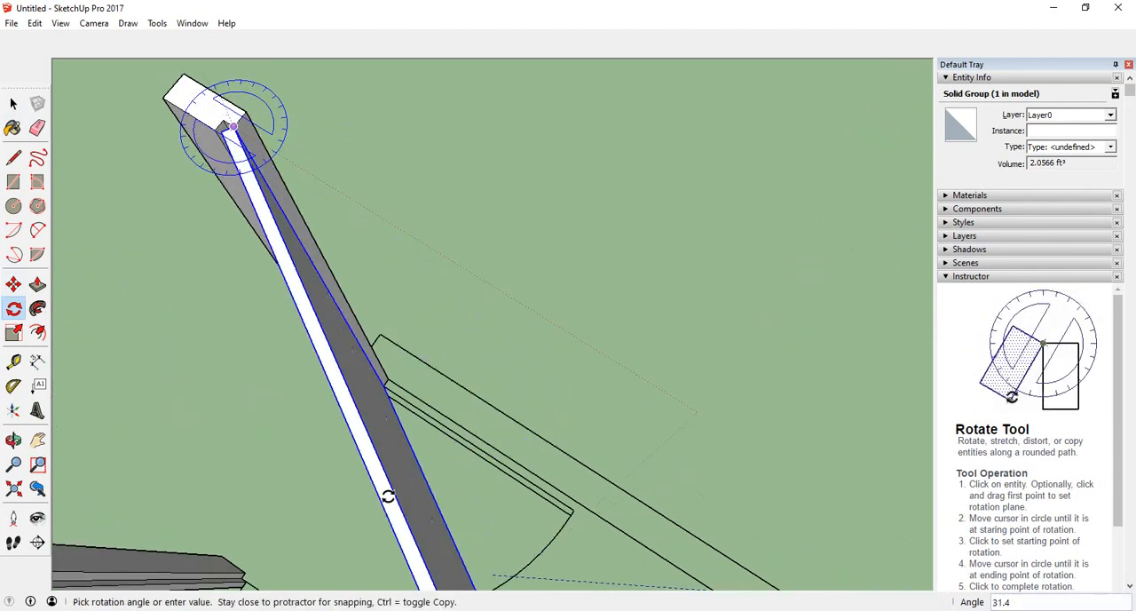
{"action": "scroll", "coordinate": [382, 488], "scroll_direction": "down", "scroll_amount": 3}
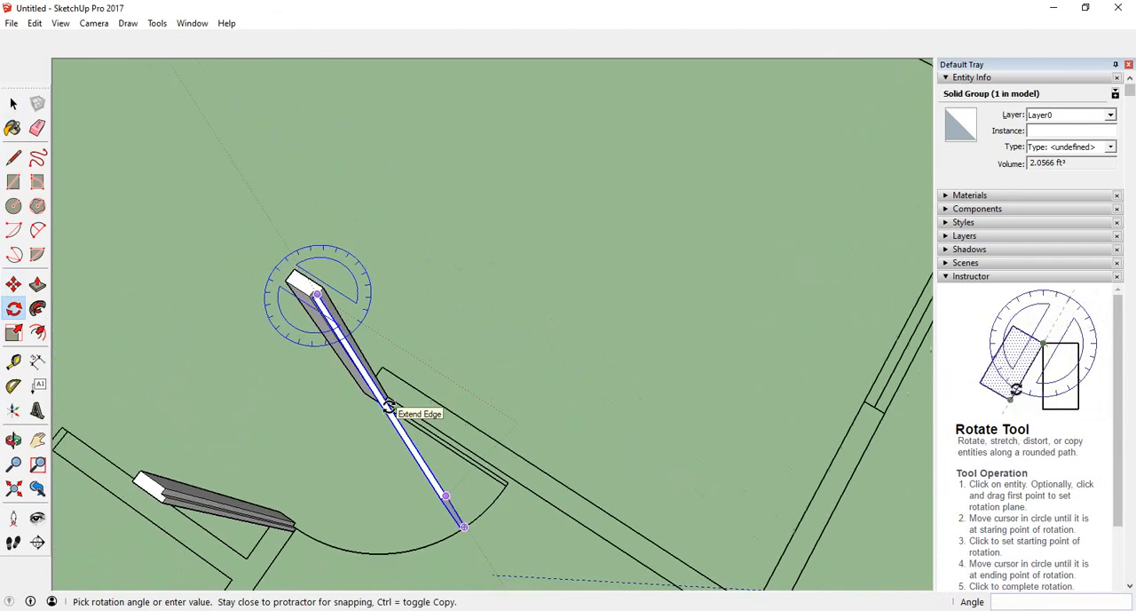
{"action": "middle_click_drag", "start_coordinate": [355, 477], "coordinate": [420, 305]}
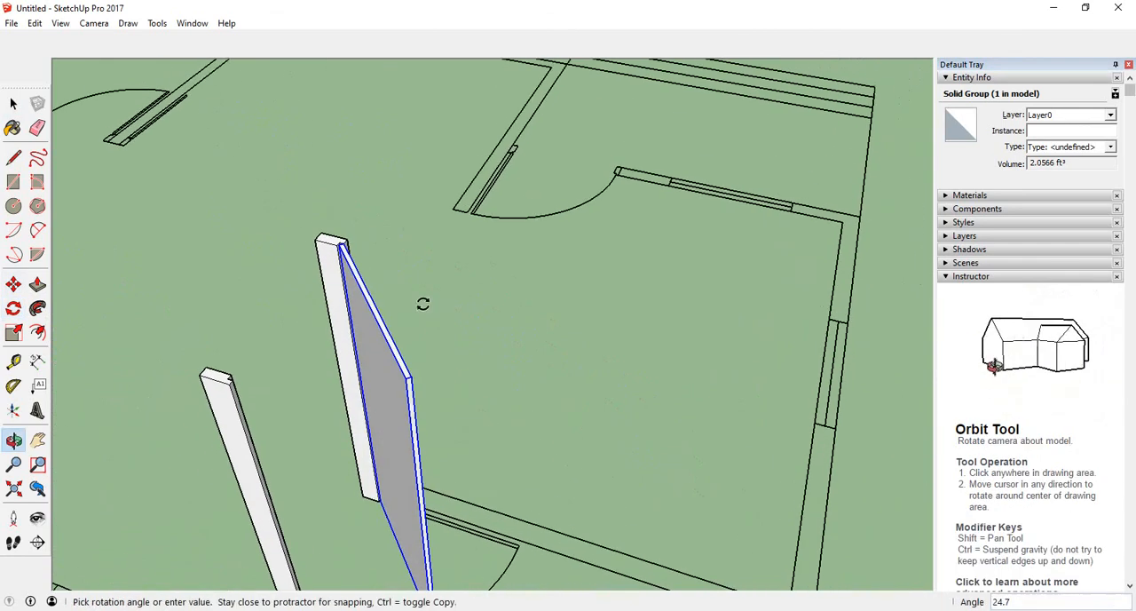
{"action": "mouse_move", "coordinate": [355, 467]}
{"action": "middle_mouse_down"}
{"action": "mouse_move", "coordinate": [372, 345]}
{"action": "mouse_move", "coordinate": [349, 476]}
{"action": "middle_mouse_up"}
{"action": "scroll", "coordinate": [386, 543], "scroll_direction": "down", "scroll_amount": 6}
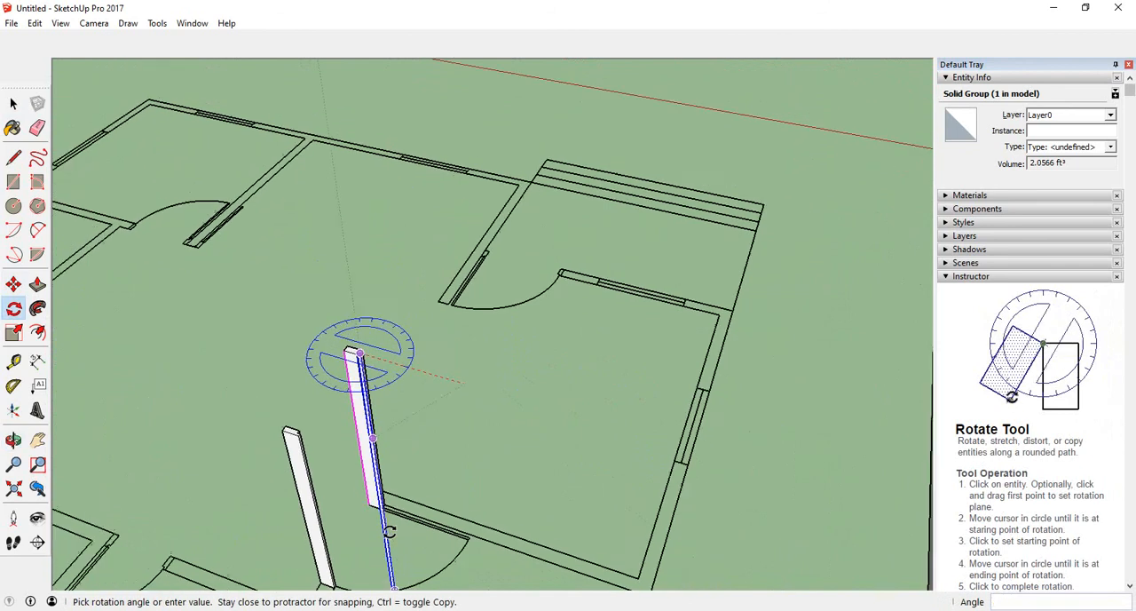
{"action": "scroll", "coordinate": [407, 413], "scroll_direction": "down", "scroll_amount": 3}
{"action": "scroll", "coordinate": [391, 523], "scroll_direction": "up", "scroll_amount": 3}
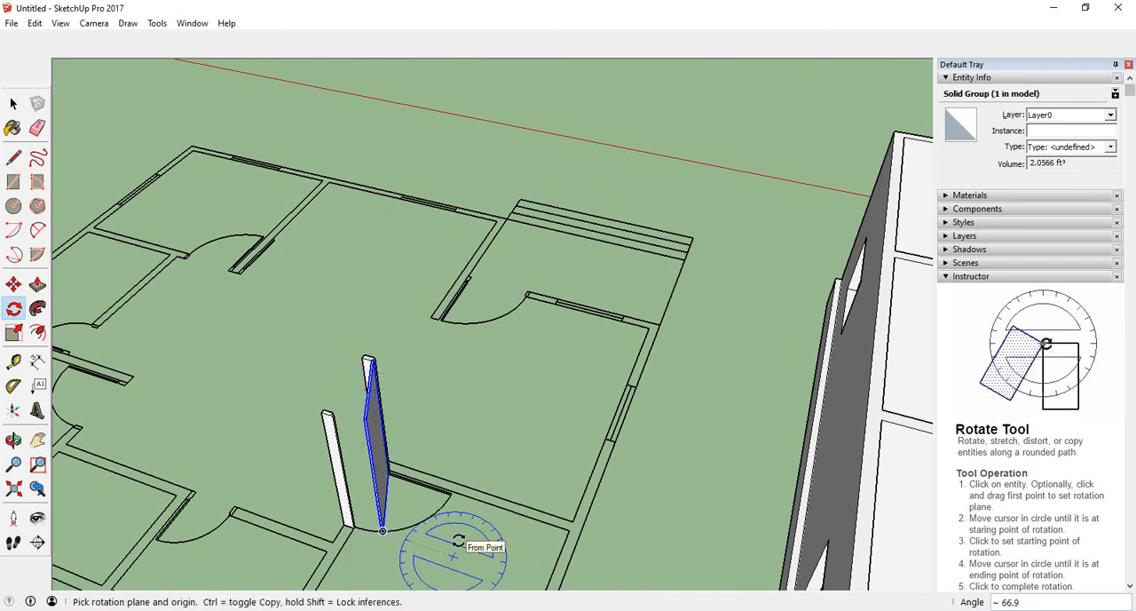
{"action": "left_click", "coordinate": [12, 108]}
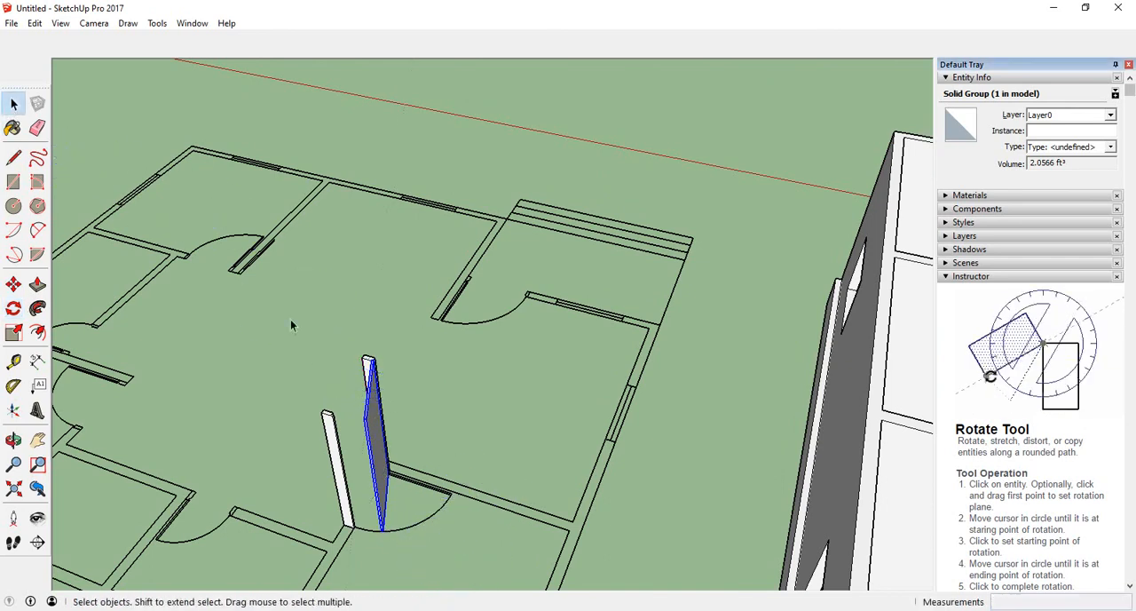
{"action": "left_click", "coordinate": [301, 346]}
{"action": "middle_click_drag", "start_coordinate": [301, 348], "coordinate": [263, 393]}
{"action": "scroll", "coordinate": [263, 393], "scroll_direction": "up", "scroll_amount": 4}
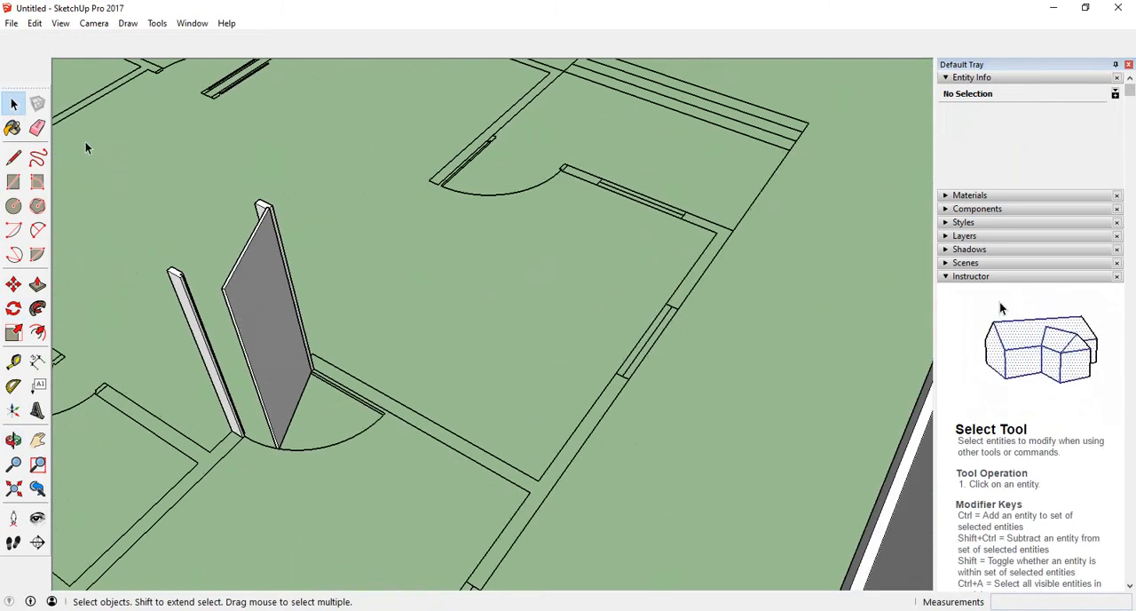
- Paint the door leaf with the Wood OSB material from the Wood collection
{"action": "left_click", "coordinate": [14, 130]}
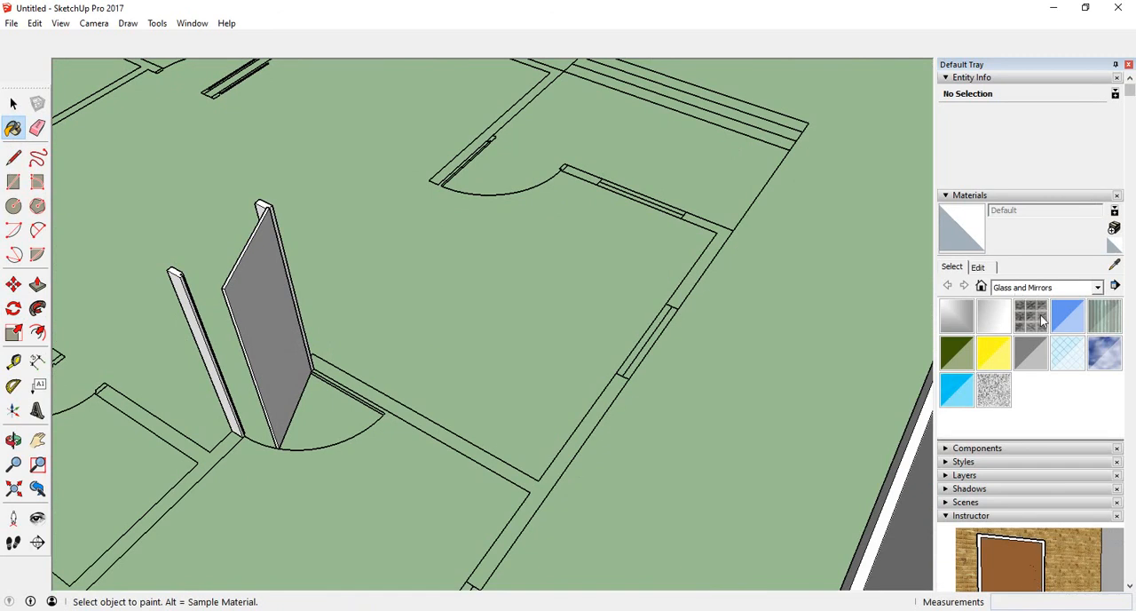
{"action": "left_click", "coordinate": [1098, 288]}
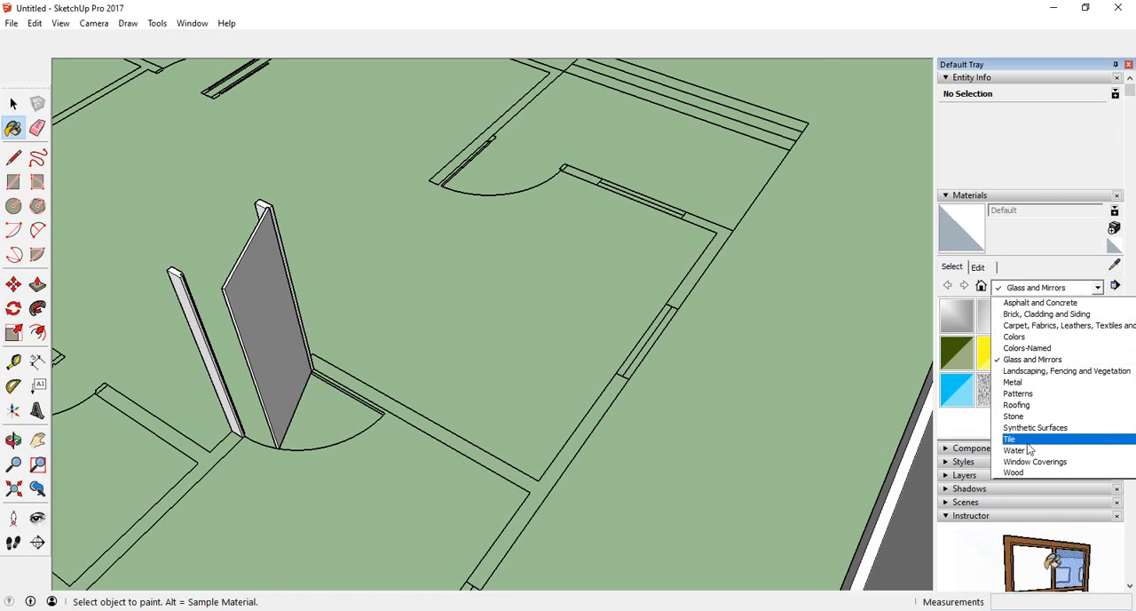
{"action": "left_click", "coordinate": [1015, 473]}
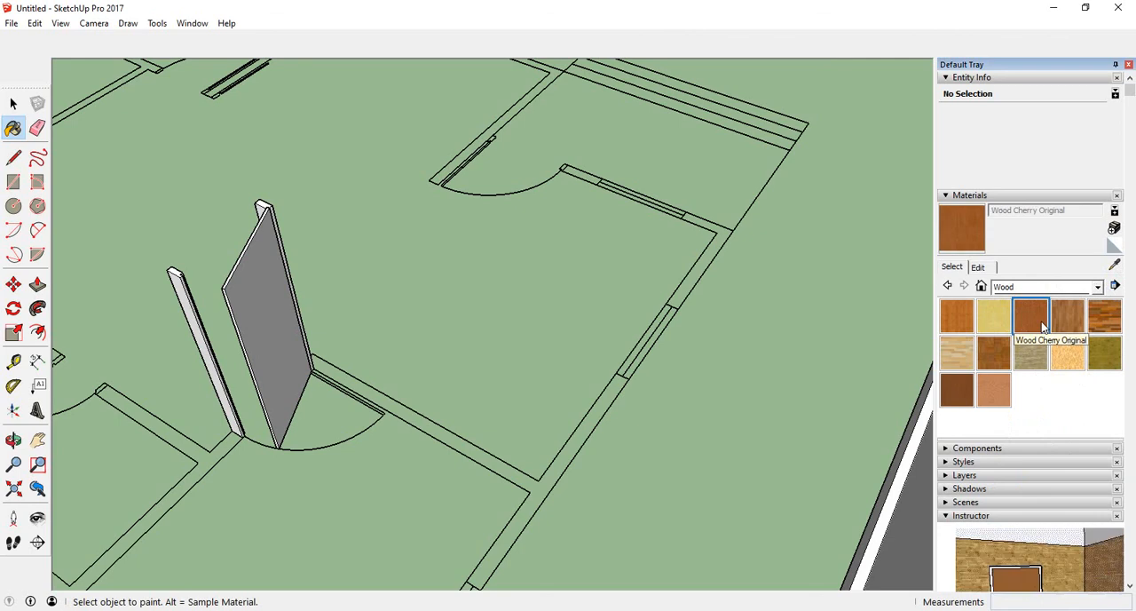
{"action": "left_click", "coordinate": [1069, 360]}
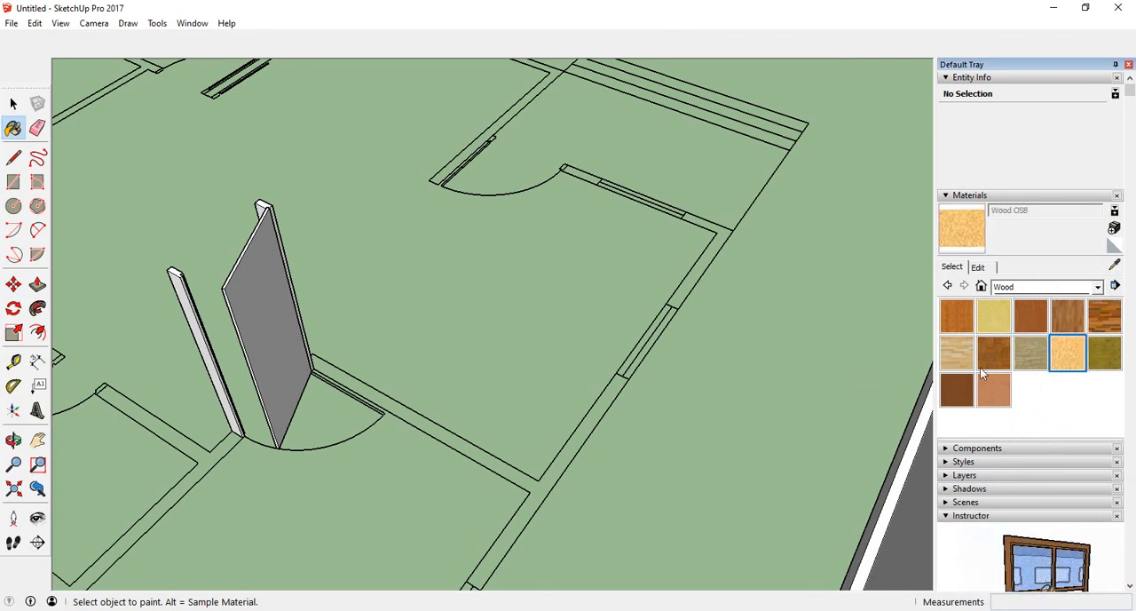
{"action": "left_click", "coordinate": [253, 307]}
- Paint the faces of both door jambs with Wood OSB
{"action": "mouse_move", "coordinate": [246, 325]}
{"action": "middle_mouse_down"}
{"action": "mouse_move", "coordinate": [365, 373]}
{"action": "mouse_move", "coordinate": [664, 268]}
{"action": "mouse_move", "coordinate": [837, 236]}
{"action": "middle_mouse_up"}
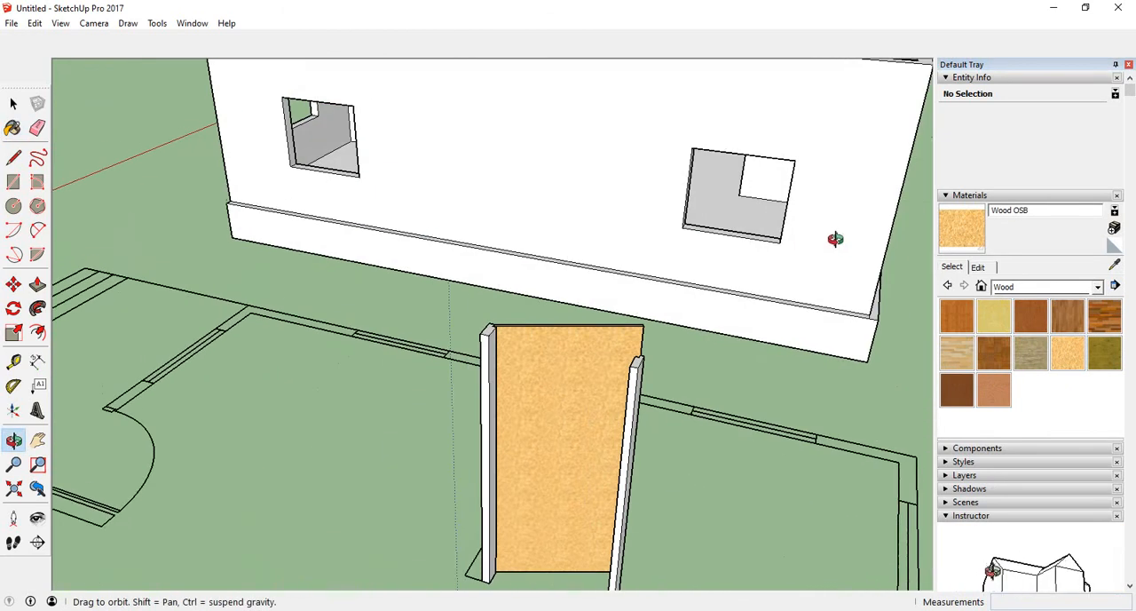
{"action": "scroll", "coordinate": [481, 404], "scroll_direction": "up", "scroll_amount": 3}
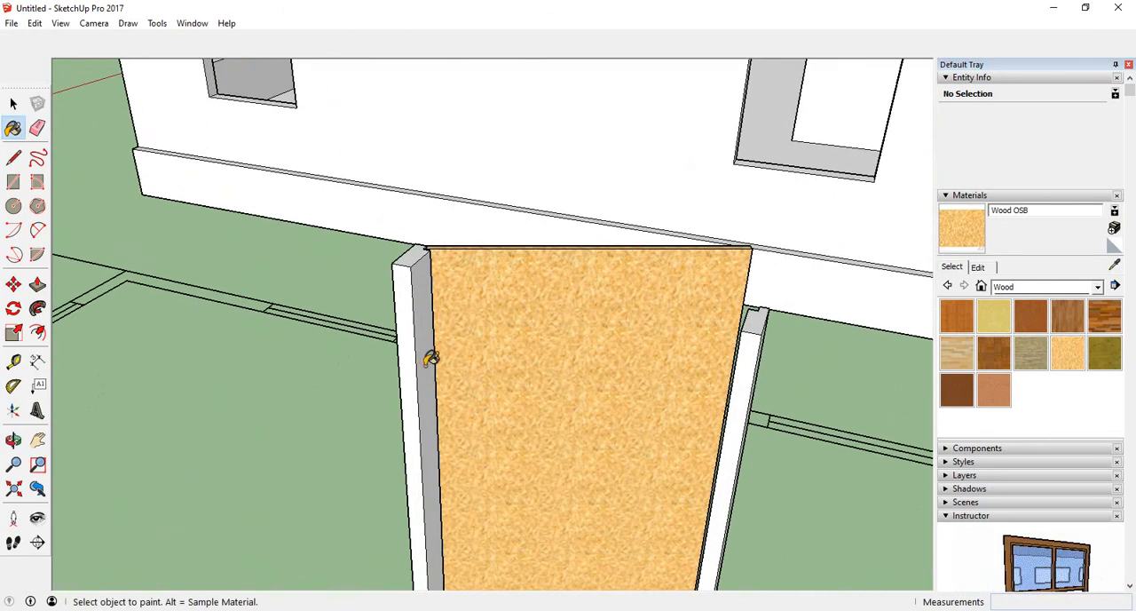
{"action": "left_click", "coordinate": [430, 358]}
{"action": "mouse_move", "coordinate": [411, 353]}
{"action": "middle_mouse_down"}
{"action": "mouse_move", "coordinate": [509, 381]}
{"action": "mouse_move", "coordinate": [760, 346]}
{"action": "mouse_move", "coordinate": [480, 380]}
{"action": "middle_mouse_up"}
{"action": "left_click", "coordinate": [385, 380]}
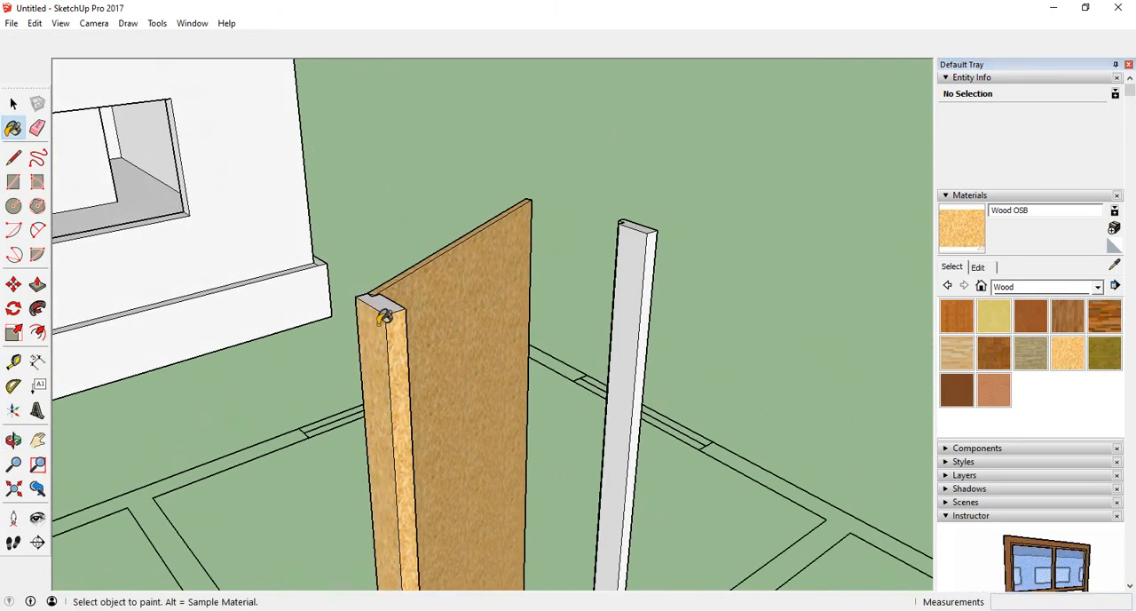
{"action": "mouse_move", "coordinate": [698, 323]}
{"action": "middle_mouse_down"}
{"action": "mouse_move", "coordinate": [657, 355]}
{"action": "mouse_move", "coordinate": [401, 406]}
{"action": "mouse_move", "coordinate": [367, 337]}
{"action": "middle_mouse_up"}
{"action": "left_click", "coordinate": [698, 339]}
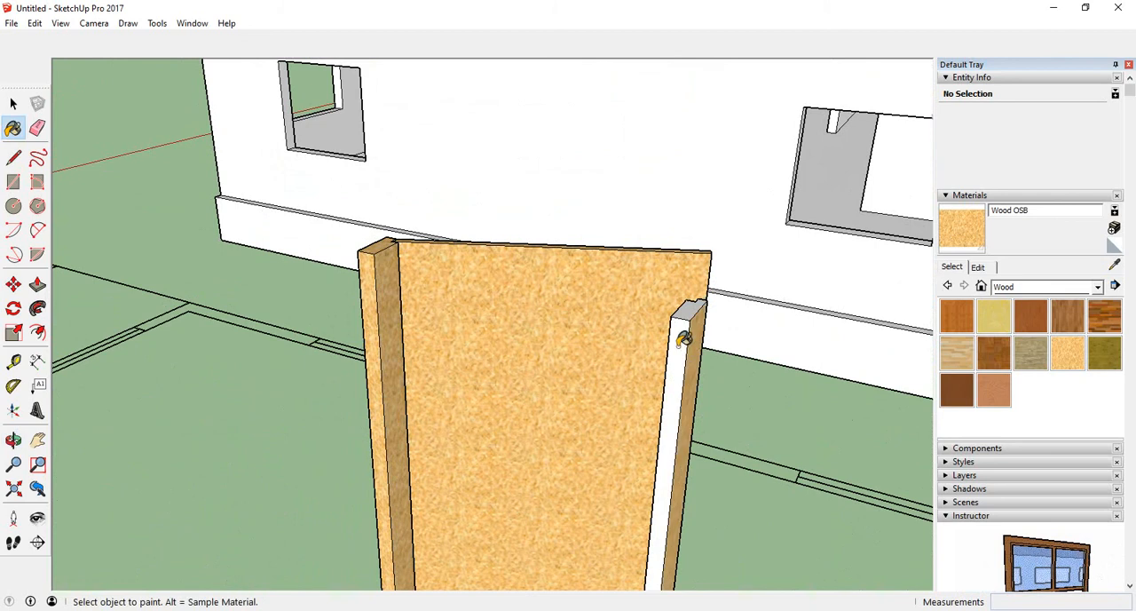
{"action": "mouse_move", "coordinate": [684, 339]}
{"action": "middle_mouse_down"}
{"action": "mouse_move", "coordinate": [717, 388]}
{"action": "mouse_move", "coordinate": [679, 366]}
{"action": "middle_mouse_up"}
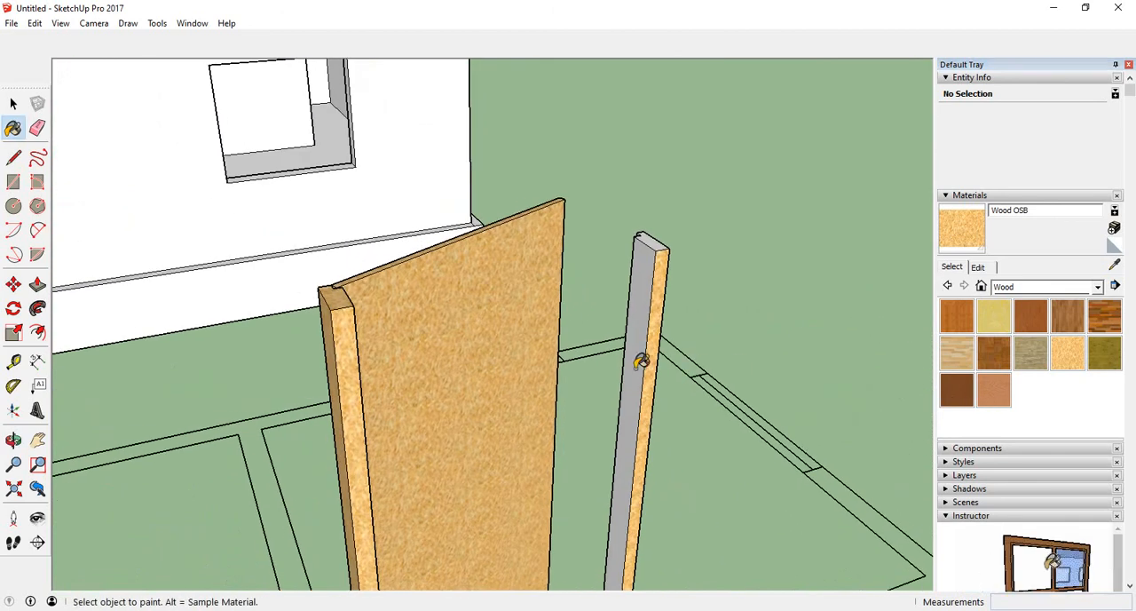
{"action": "left_click", "coordinate": [641, 360]}
{"action": "mouse_move", "coordinate": [601, 394]}
{"action": "middle_mouse_down"}
{"action": "mouse_move", "coordinate": [1032, 399]}
{"action": "mouse_move", "coordinate": [571, 400]}
{"action": "mouse_move", "coordinate": [294, 386]}
{"action": "mouse_move", "coordinate": [610, 365]}
{"action": "middle_mouse_up"}
{"action": "mouse_move", "coordinate": [363, 406]}
{"action": "middle_mouse_down"}
{"action": "mouse_move", "coordinate": [279, 452]}
{"action": "mouse_move", "coordinate": [188, 417]}
{"action": "middle_mouse_up"}
{"action": "left_click", "coordinate": [196, 410]}
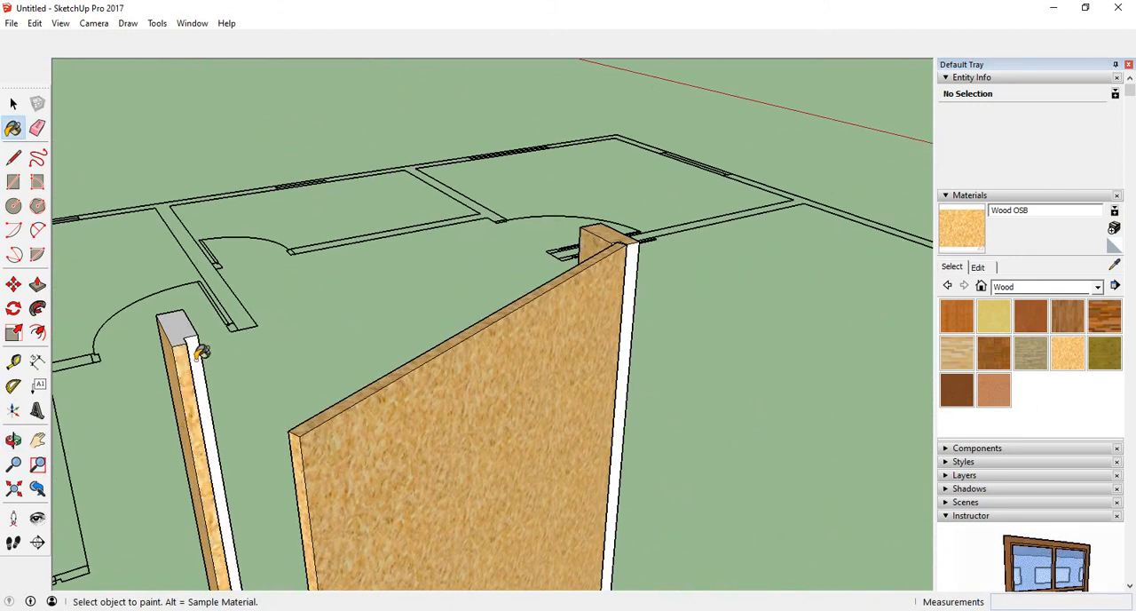
- Paint the remaining inner side faces of the door jambs with Wood OSB
{"action": "left_click", "coordinate": [196, 348]}
{"action": "scroll", "coordinate": [182, 322], "scroll_direction": "down", "scroll_amount": 5}
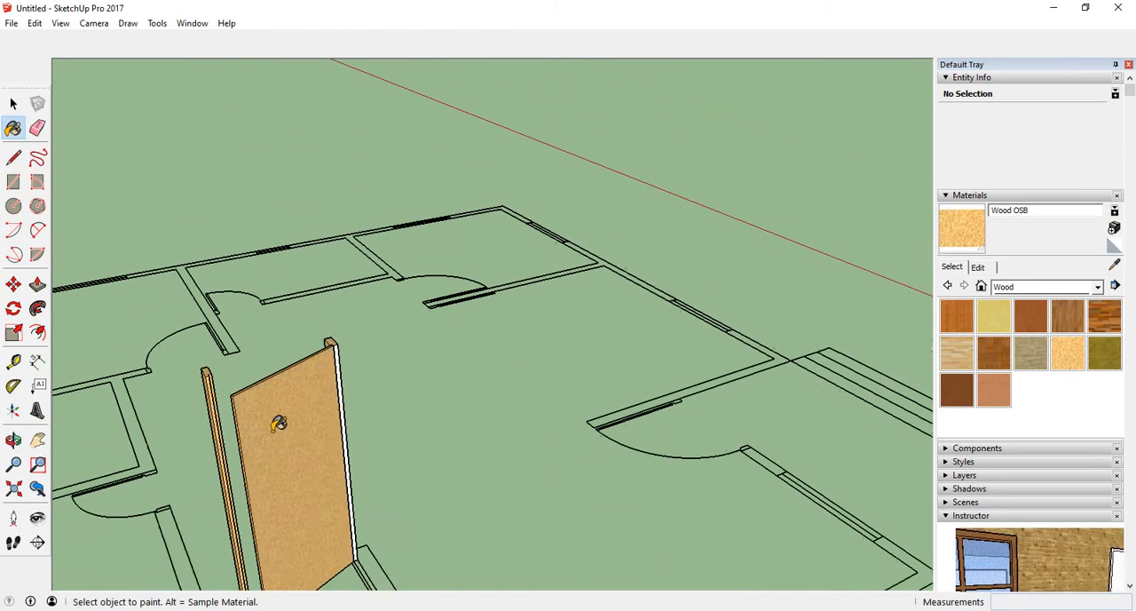
{"action": "middle_click_drag", "start_coordinate": [282, 350], "coordinate": [174, 418]}
{"action": "scroll", "coordinate": [347, 406], "scroll_direction": "up", "scroll_amount": 4}
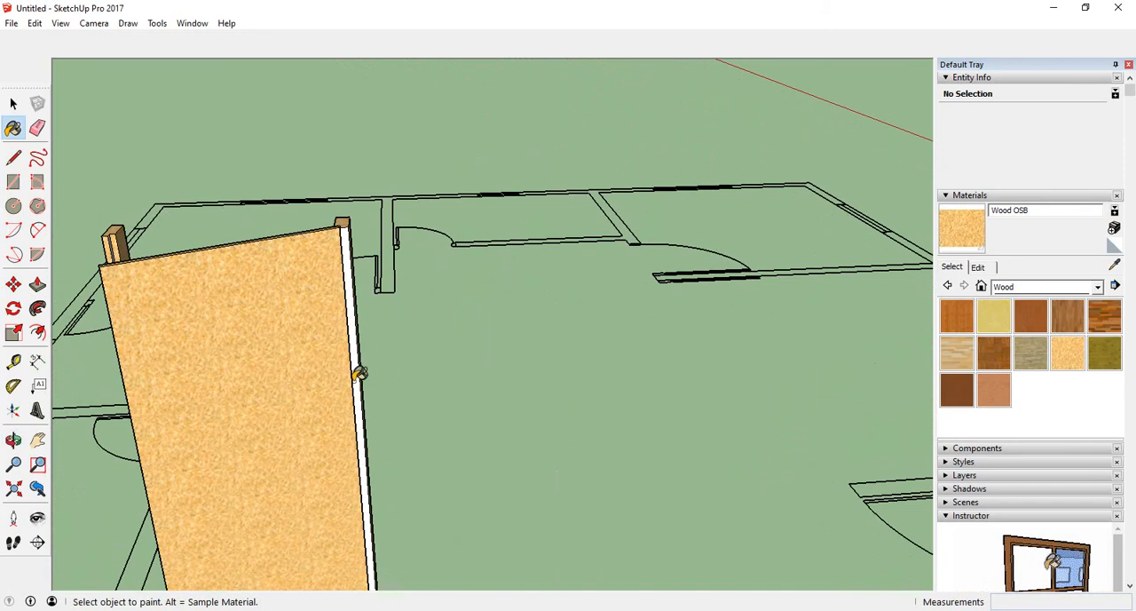
{"action": "left_click", "coordinate": [361, 371]}
{"action": "mouse_move", "coordinate": [364, 375]}
{"action": "middle_mouse_down"}
{"action": "mouse_move", "coordinate": [274, 406]}
{"action": "mouse_move", "coordinate": [264, 541]}
{"action": "mouse_move", "coordinate": [7, 462]}
{"action": "mouse_move", "coordinate": [375, 419]}
{"action": "mouse_move", "coordinate": [402, 378]}
{"action": "mouse_move", "coordinate": [325, 423]}
{"action": "middle_mouse_up"}
{"action": "scroll", "coordinate": [325, 406], "scroll_direction": "down", "scroll_amount": 4}
{"action": "scroll", "coordinate": [398, 228], "scroll_direction": "up", "scroll_amount": 3}
{"action": "scroll", "coordinate": [489, 282], "scroll_direction": "up", "scroll_amount": 2}
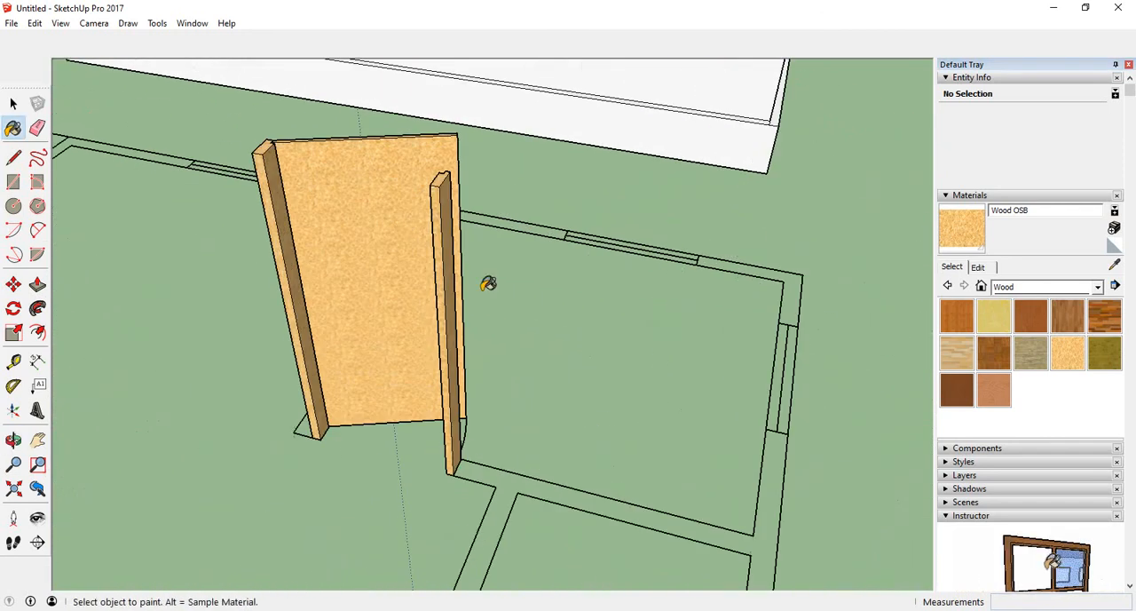
{"action": "mouse_move", "coordinate": [490, 282]}
{"action": "middle_mouse_down"}
{"action": "mouse_move", "coordinate": [177, 441]}
{"action": "mouse_move", "coordinate": [465, 401]}
{"action": "mouse_move", "coordinate": [411, 325]}
{"action": "mouse_move", "coordinate": [518, 401]}
{"action": "mouse_move", "coordinate": [730, 406]}
{"action": "mouse_move", "coordinate": [744, 380]}
{"action": "middle_mouse_up"}
{"action": "scroll", "coordinate": [524, 380], "scroll_direction": "up", "scroll_amount": 3}
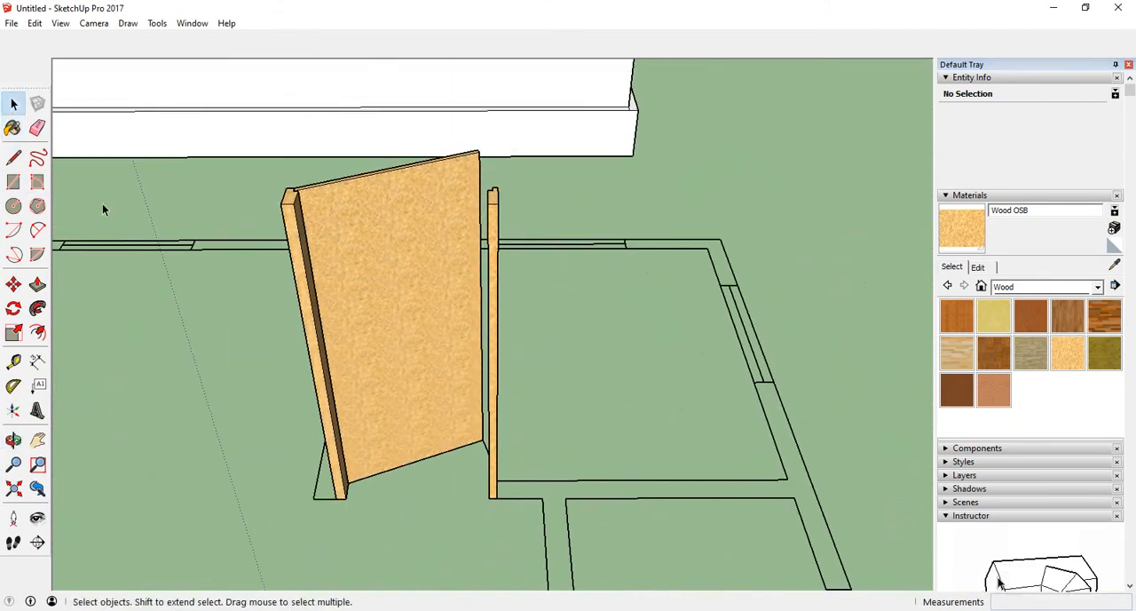
- Select the door leaf together with both jambs and make them into a single group
{"action": "middle_click_drag", "start_coordinate": [600, 434], "coordinate": [574, 279]}
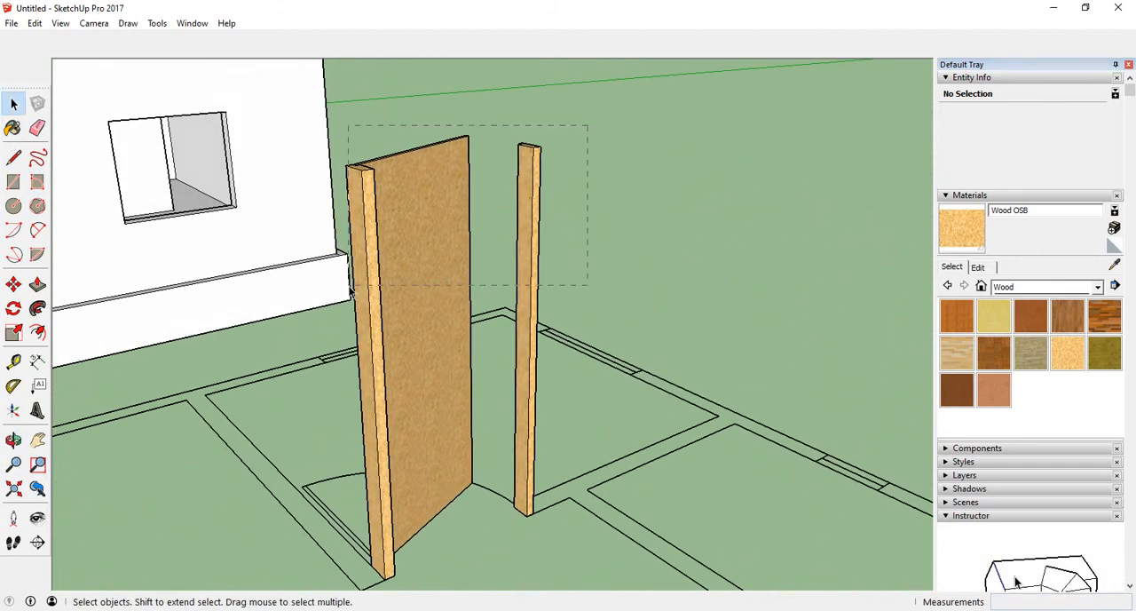
{"action": "left_click_drag", "start_coordinate": [350, 290], "coordinate": [350, 290]}
{"action": "middle_click_drag", "start_coordinate": [397, 375], "coordinate": [414, 387]}
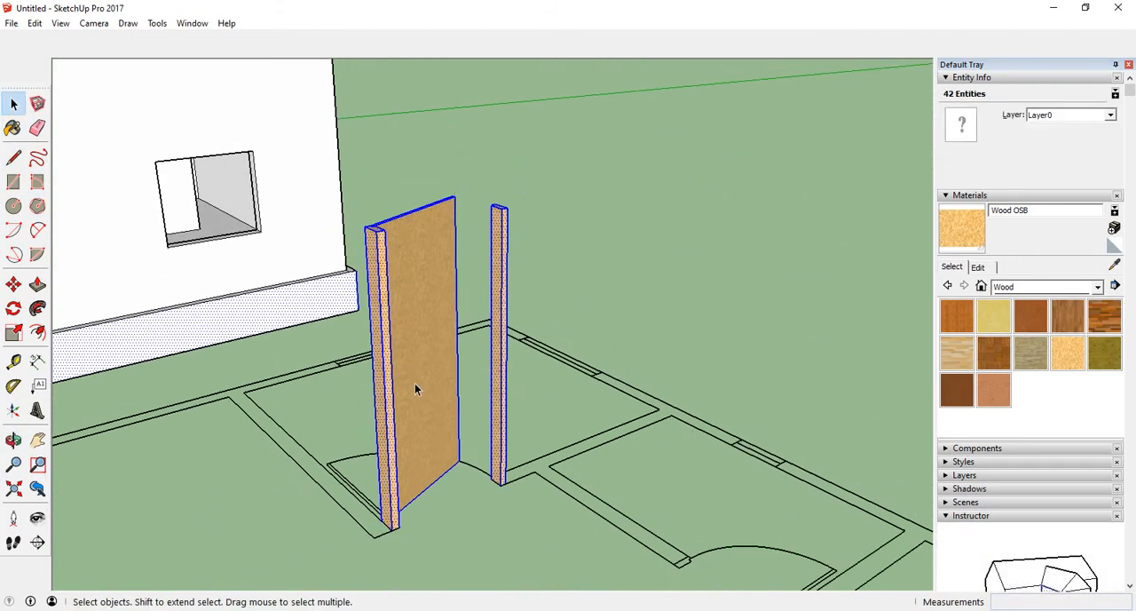
{"action": "middle_click_drag", "start_coordinate": [489, 363], "coordinate": [531, 362]}
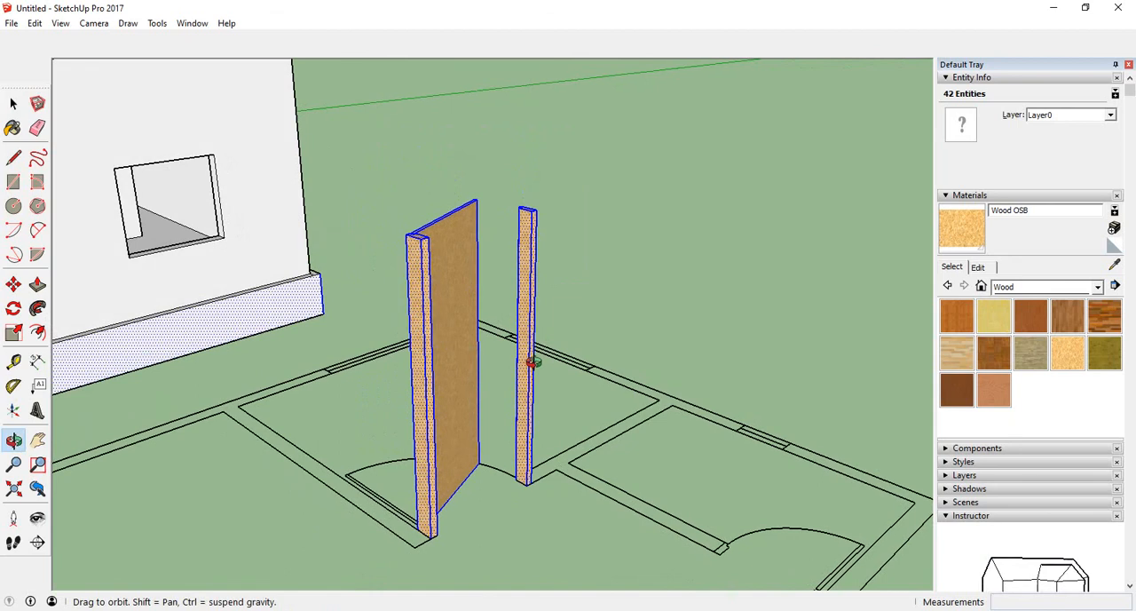
{"action": "left_click", "coordinate": [673, 248]}
{"action": "middle_click_drag", "start_coordinate": [665, 247], "coordinate": [779, 167]}
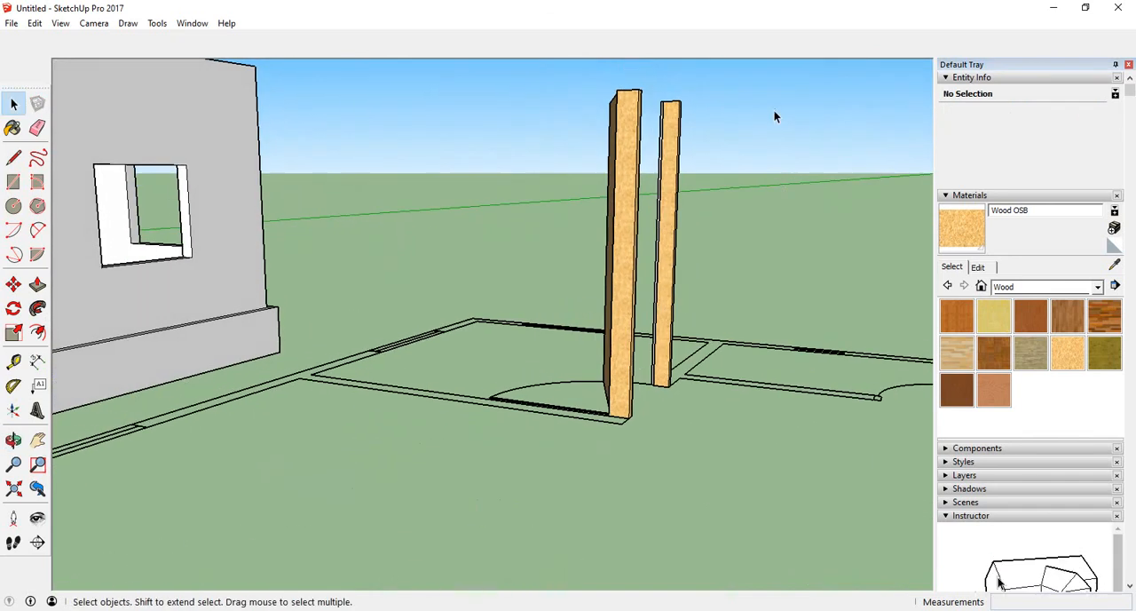
{"action": "left_click_drag", "start_coordinate": [533, 303], "coordinate": [533, 303]}
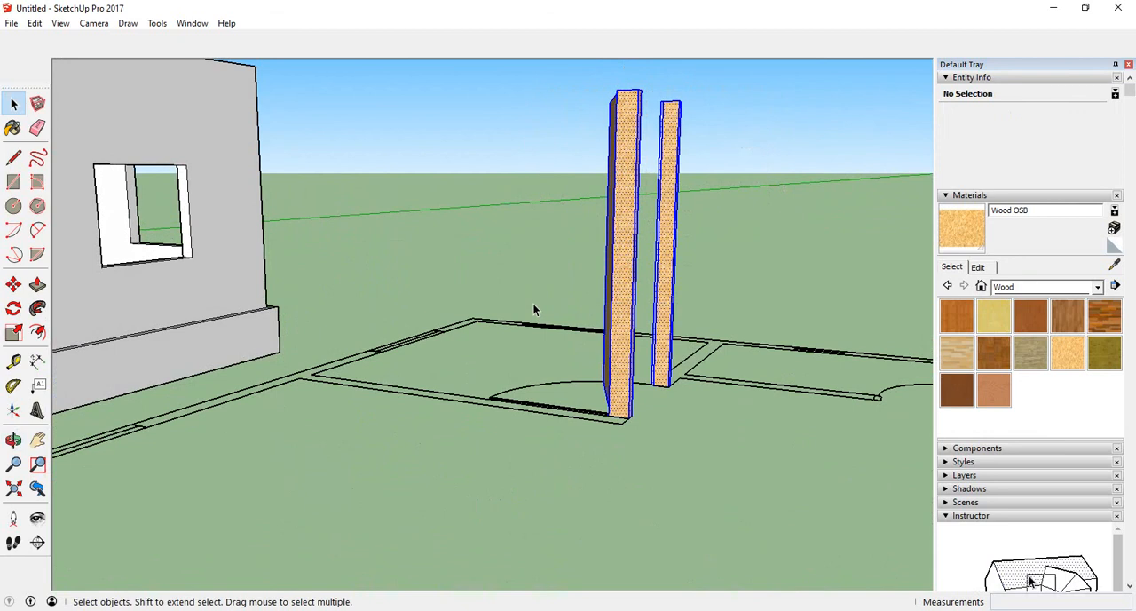
{"action": "middle_click_drag", "start_coordinate": [533, 303], "coordinate": [164, 250]}
{"action": "scroll", "coordinate": [164, 249], "scroll_direction": "up", "scroll_amount": 3}
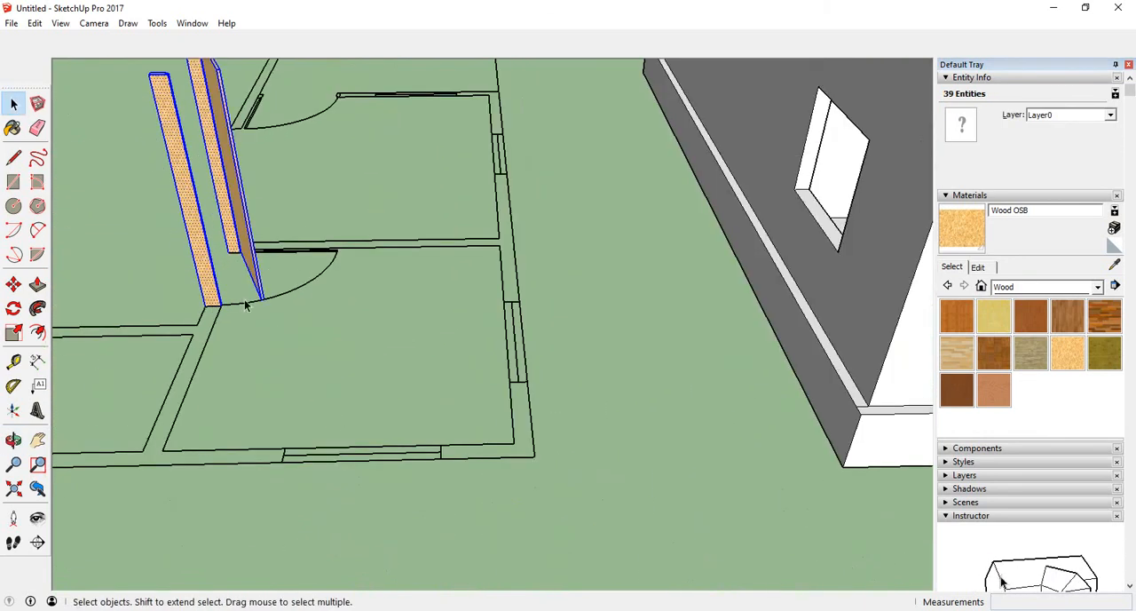
{"action": "scroll", "coordinate": [187, 370], "scroll_direction": "up", "scroll_amount": 3}
{"action": "middle_click_drag", "start_coordinate": [187, 370], "coordinate": [353, 380]}
{"action": "middle_click_drag", "start_coordinate": [451, 254], "coordinate": [436, 406]}
{"action": "scroll", "coordinate": [594, 248], "scroll_direction": "up", "scroll_amount": 6}
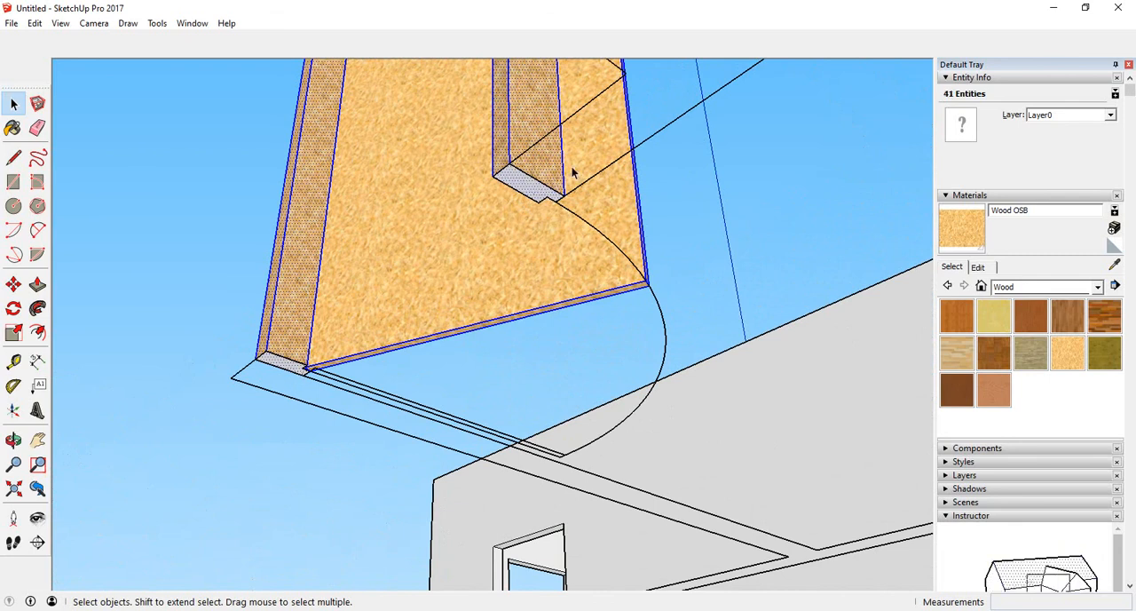
{"action": "middle_click_drag", "start_coordinate": [573, 173], "coordinate": [586, 426]}
{"action": "scroll", "coordinate": [604, 412], "scroll_direction": "down", "scroll_amount": 5}
{"action": "scroll", "coordinate": [569, 301], "scroll_direction": "up", "scroll_amount": 3}
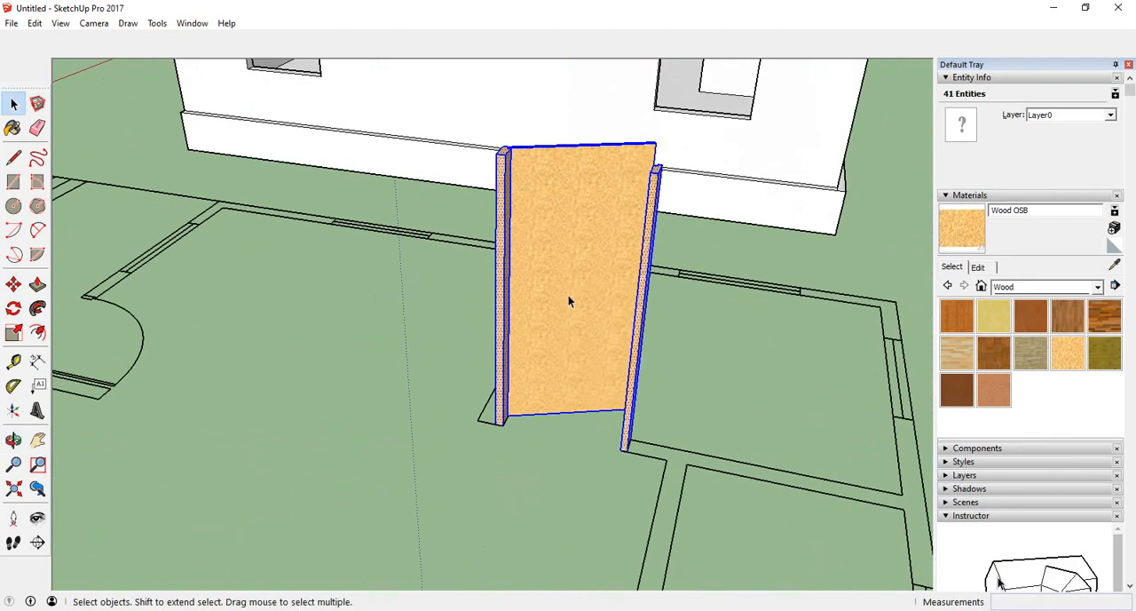
{"action": "right_click", "coordinate": [567, 296]}
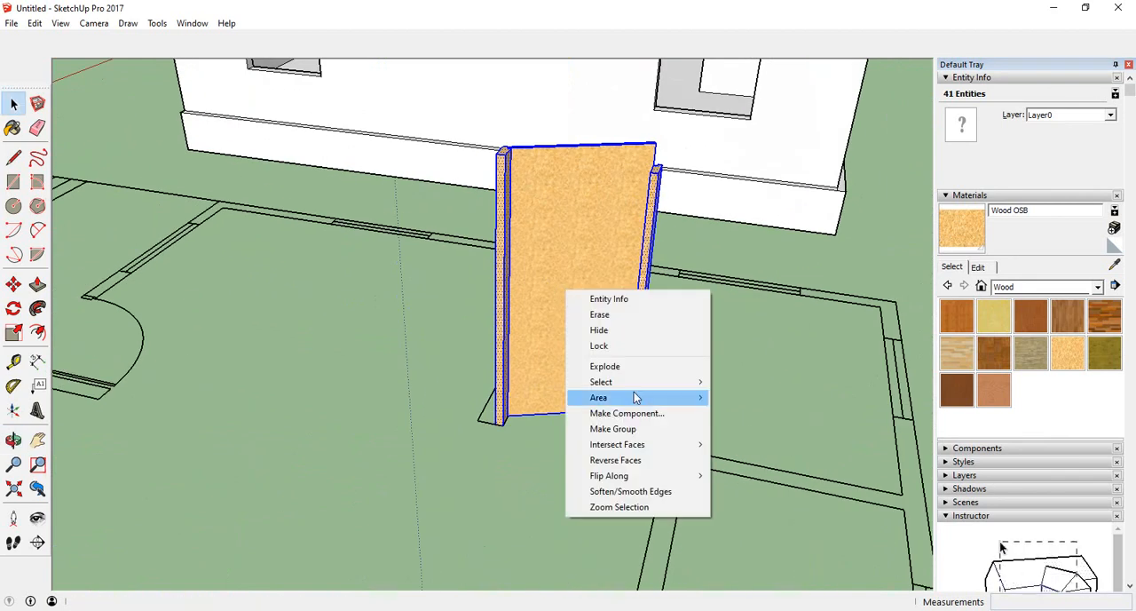
{"action": "left_click", "coordinate": [628, 428]}
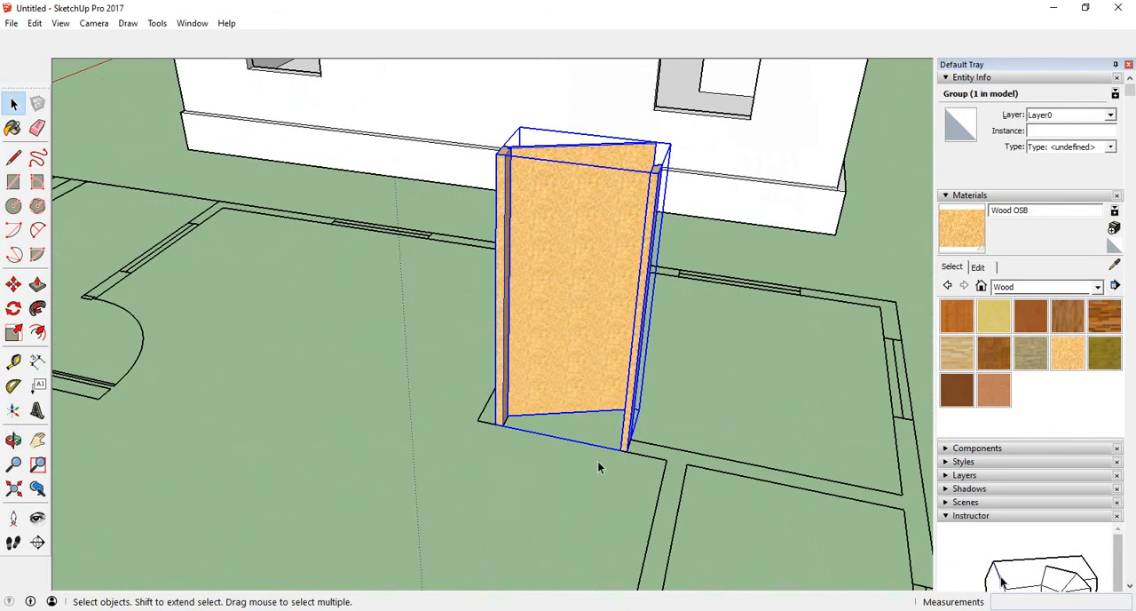
- Copy the grouped door assembly from its bottom hinge corner to the matching corner of another interior doorway
{"action": "middle_click_drag", "start_coordinate": [616, 484], "coordinate": [749, 477]}
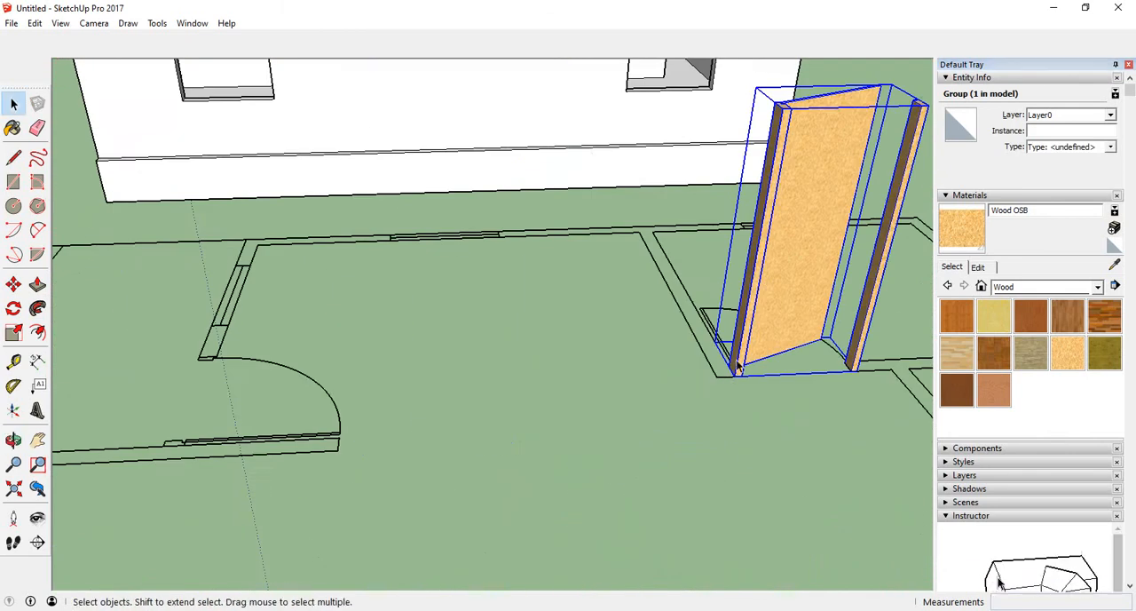
{"action": "scroll", "coordinate": [821, 282], "scroll_direction": "down", "scroll_amount": 2}
{"action": "scroll", "coordinate": [821, 282], "scroll_direction": "down", "scroll_amount": 3}
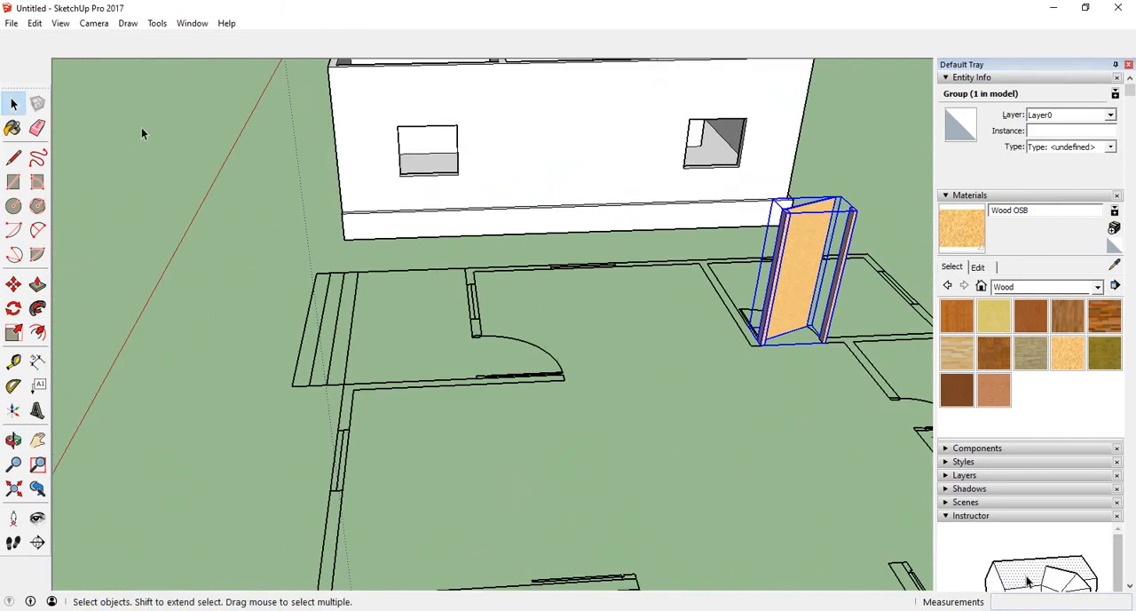
{"action": "left_click", "coordinate": [13, 284]}
{"action": "scroll", "coordinate": [630, 400], "scroll_direction": "down", "scroll_amount": 5}
{"action": "scroll", "coordinate": [786, 350], "scroll_direction": "up", "scroll_amount": 8}
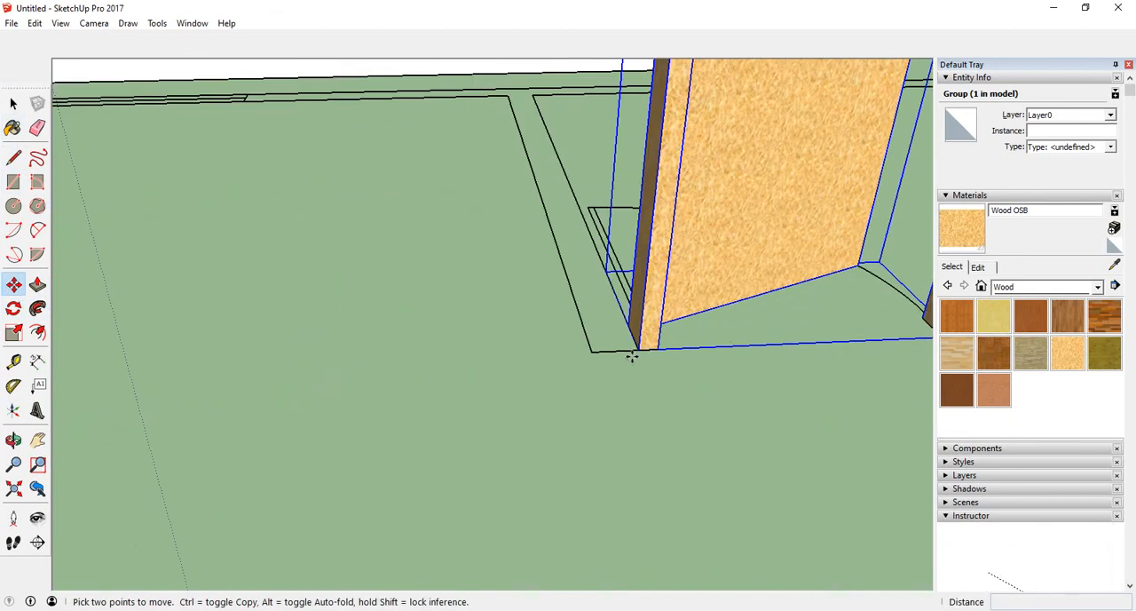
{"action": "scroll", "coordinate": [638, 351], "scroll_direction": "up", "scroll_amount": 4}
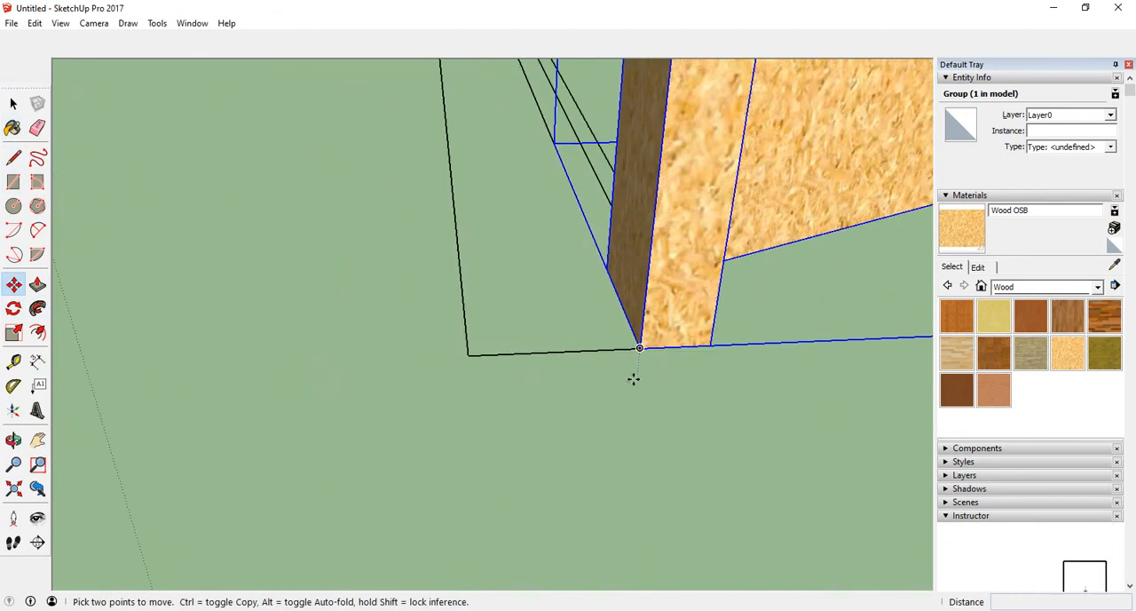
{"action": "left_click", "coordinate": [639, 347]}
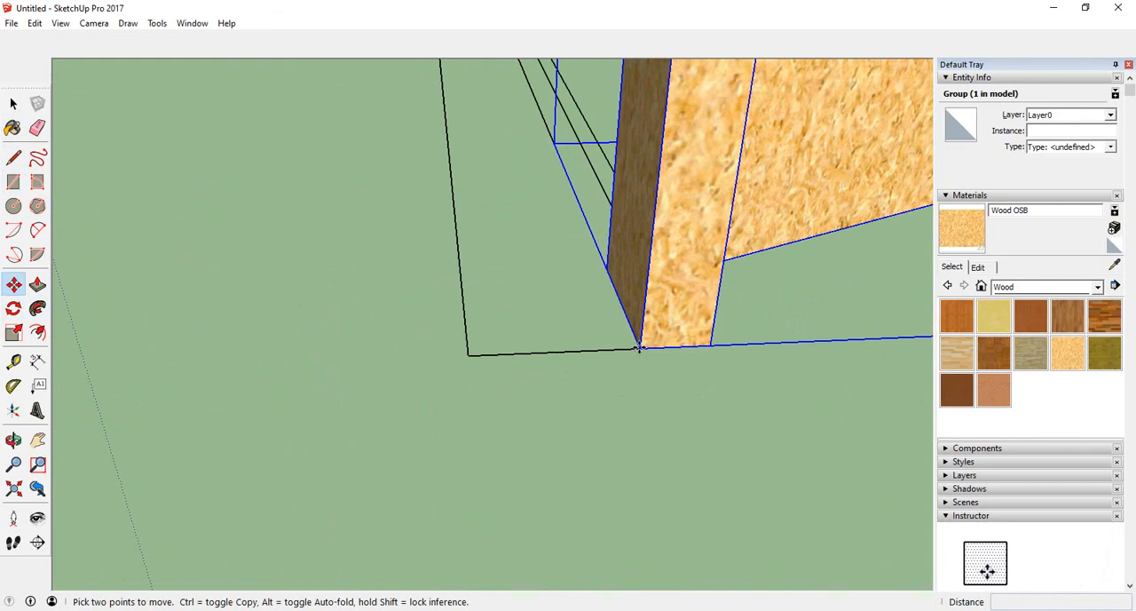
{"action": "scroll", "coordinate": [639, 347], "scroll_direction": "down", "scroll_amount": 4}
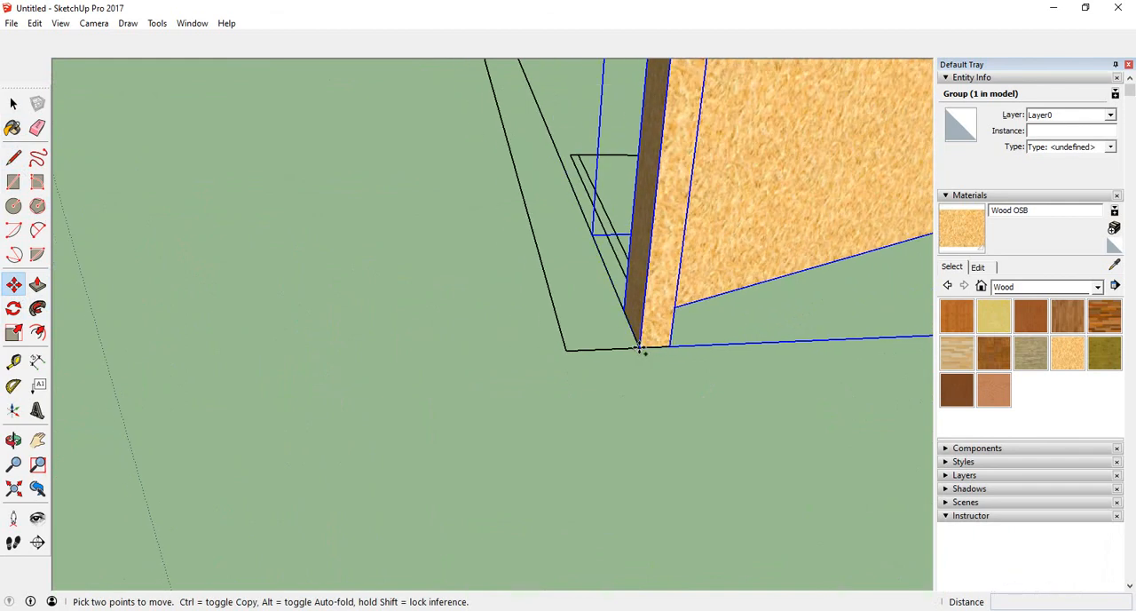
{"action": "left_click", "coordinate": [639, 347]}
{"action": "scroll", "coordinate": [611, 298], "scroll_direction": "down", "scroll_amount": 7}
{"action": "scroll", "coordinate": [807, 347], "scroll_direction": "down", "scroll_amount": 3}
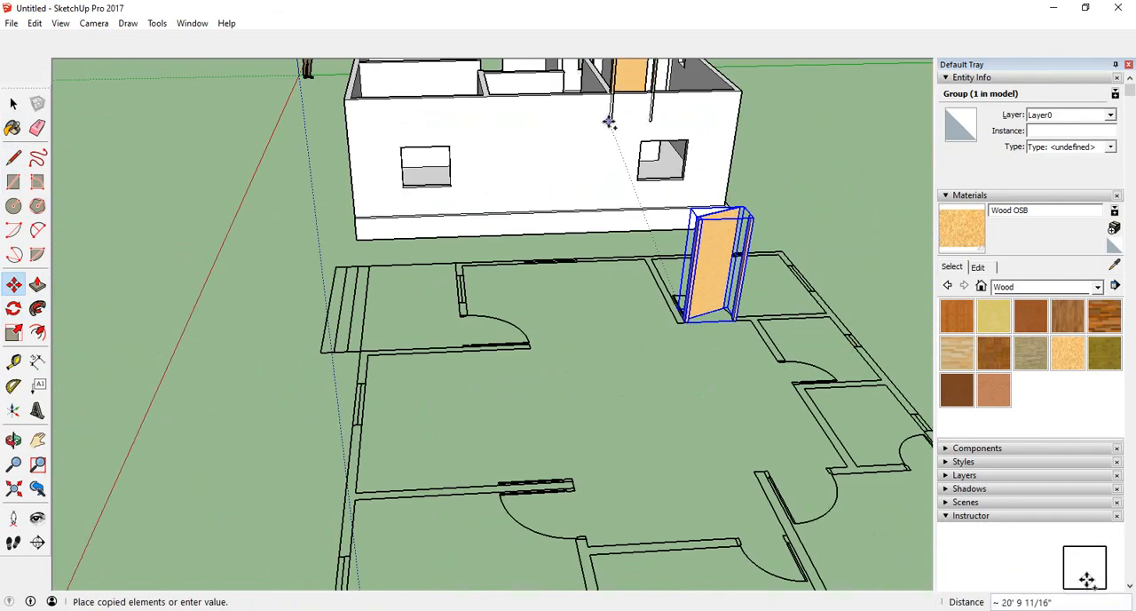
{"action": "scroll", "coordinate": [609, 121], "scroll_direction": "up", "scroll_amount": 3}
{"action": "scroll", "coordinate": [586, 249], "scroll_direction": "down", "scroll_amount": 5}
{"action": "scroll", "coordinate": [589, 206], "scroll_direction": "up", "scroll_amount": 8}
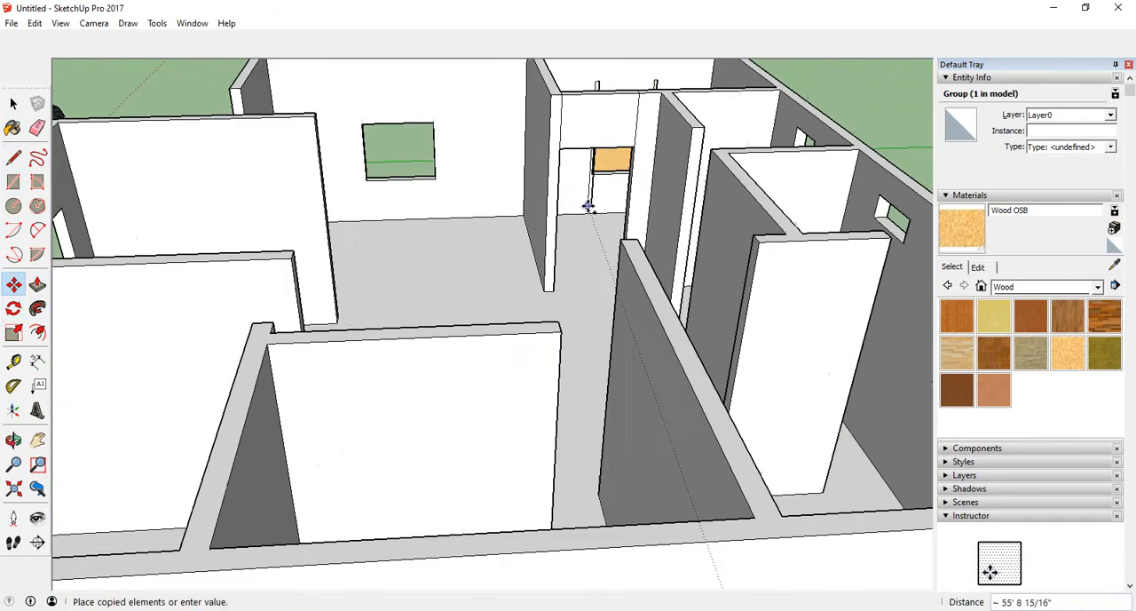
{"action": "scroll", "coordinate": [588, 206], "scroll_direction": "up", "scroll_amount": 6}
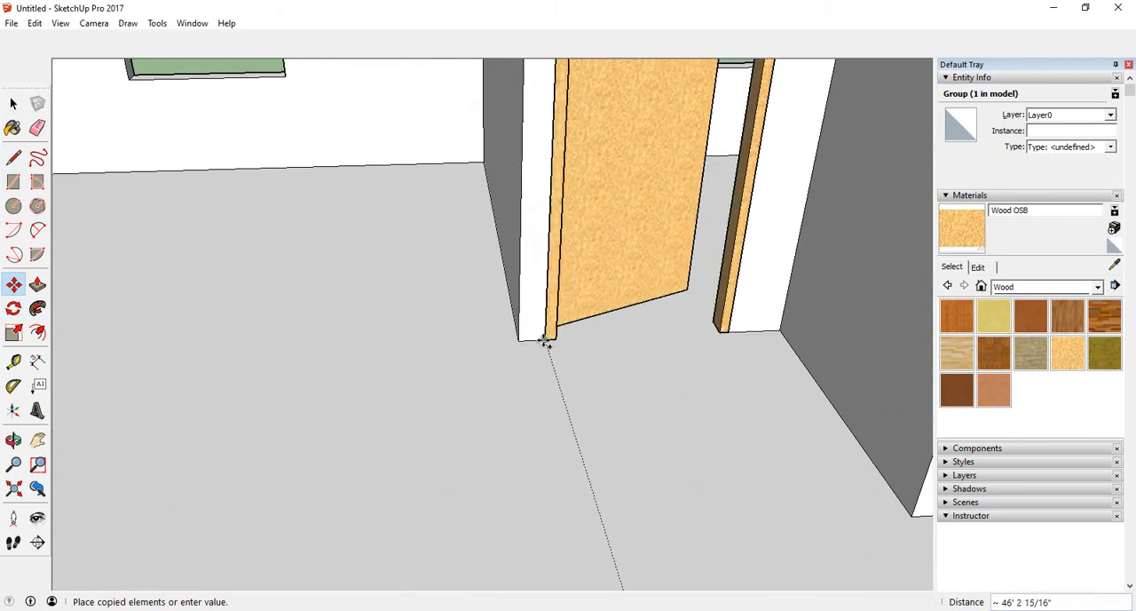
{"action": "left_click", "coordinate": [545, 342]}
- Inspect the copied door assembly in its new doorway from several angles
{"action": "scroll", "coordinate": [574, 375], "scroll_direction": "down", "scroll_amount": 5}
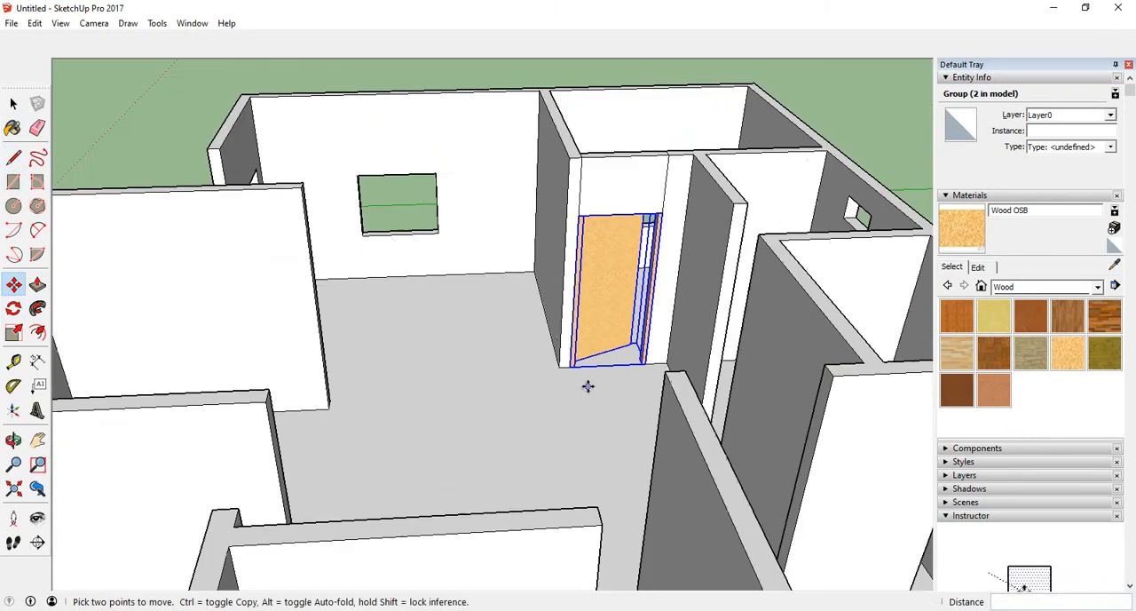
{"action": "middle_click_drag", "start_coordinate": [588, 385], "coordinate": [411, 373]}
{"action": "middle_click_drag", "start_coordinate": [497, 368], "coordinate": [314, 406]}
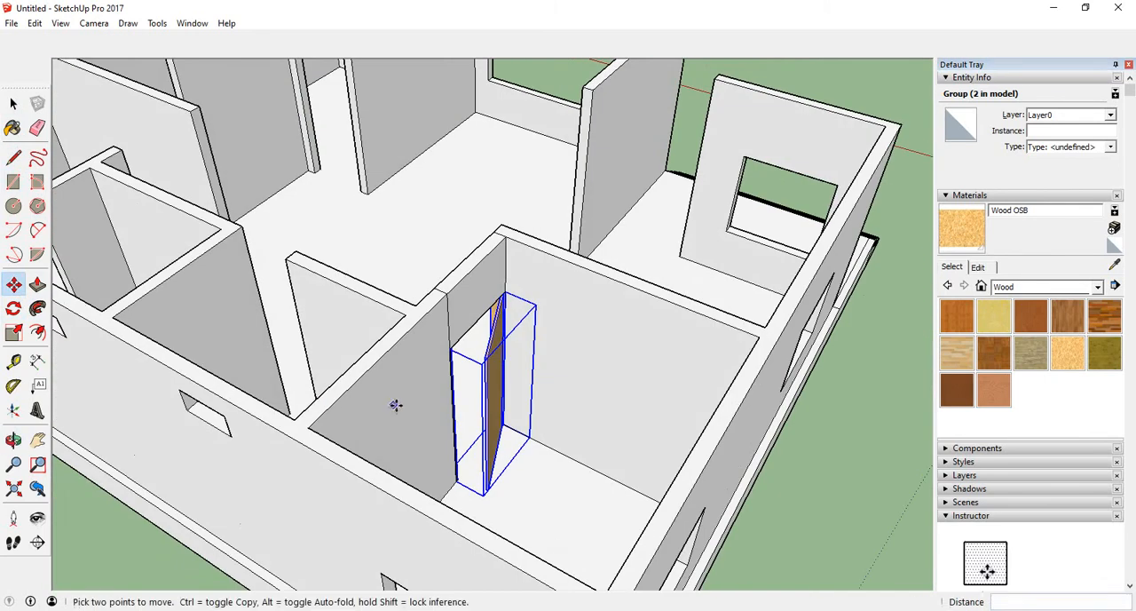
{"action": "middle_click_drag", "start_coordinate": [400, 406], "coordinate": [713, 258]}
{"action": "scroll", "coordinate": [713, 258], "scroll_direction": "up", "scroll_amount": 4}
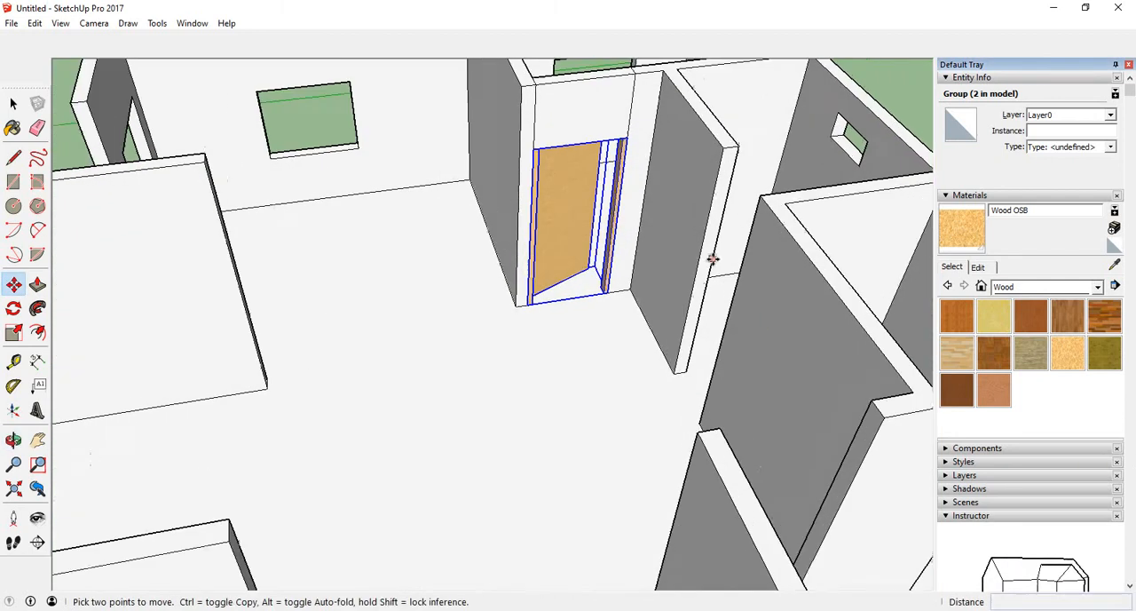
{"action": "middle_click_drag", "start_coordinate": [637, 443], "coordinate": [624, 426]}
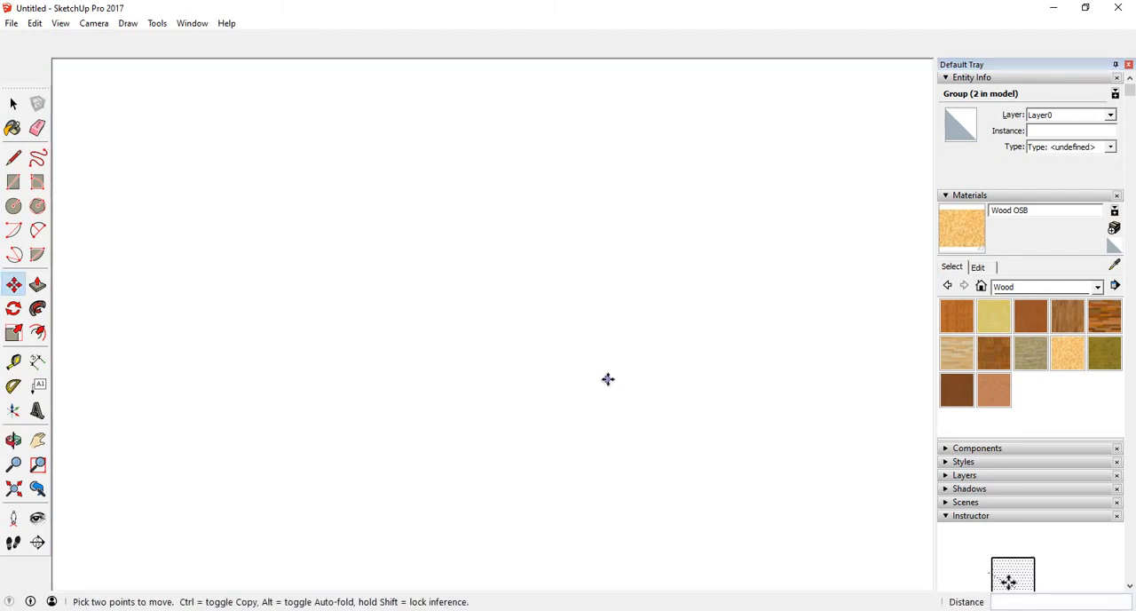
{"action": "scroll", "coordinate": [621, 426], "scroll_direction": "down", "scroll_amount": 2}
{"action": "scroll", "coordinate": [603, 304], "scroll_direction": "down", "scroll_amount": 5}
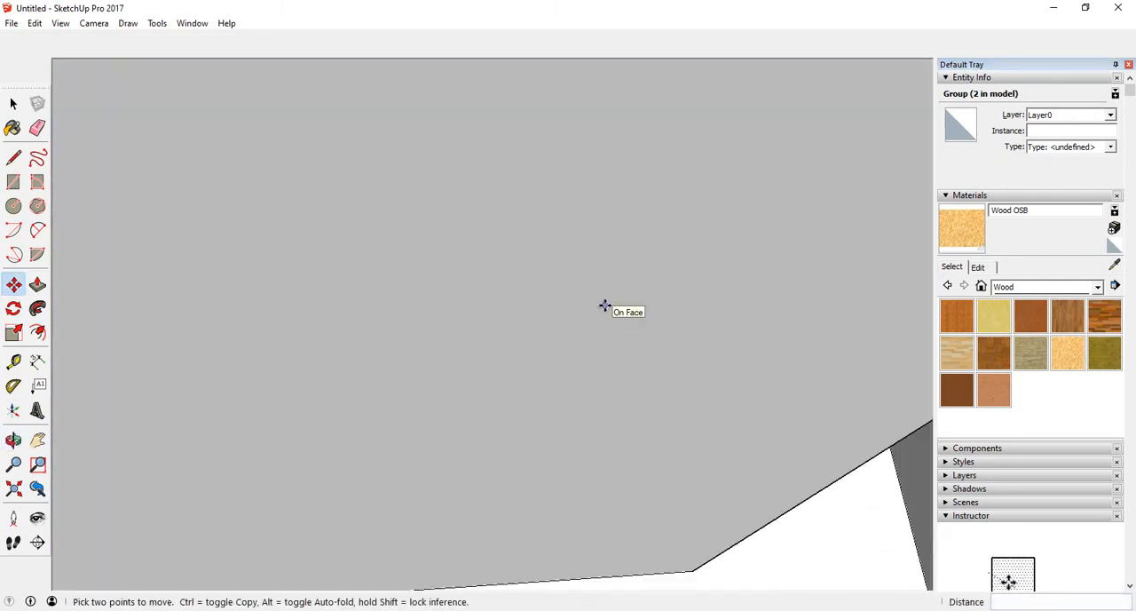
{"action": "scroll", "coordinate": [609, 306], "scroll_direction": "down", "scroll_amount": 4}
{"action": "middle_click_drag", "start_coordinate": [611, 307], "coordinate": [616, 185]}
{"action": "scroll", "coordinate": [601, 419], "scroll_direction": "down", "scroll_amount": 5}
{"action": "scroll", "coordinate": [675, 133], "scroll_direction": "up", "scroll_amount": 6}
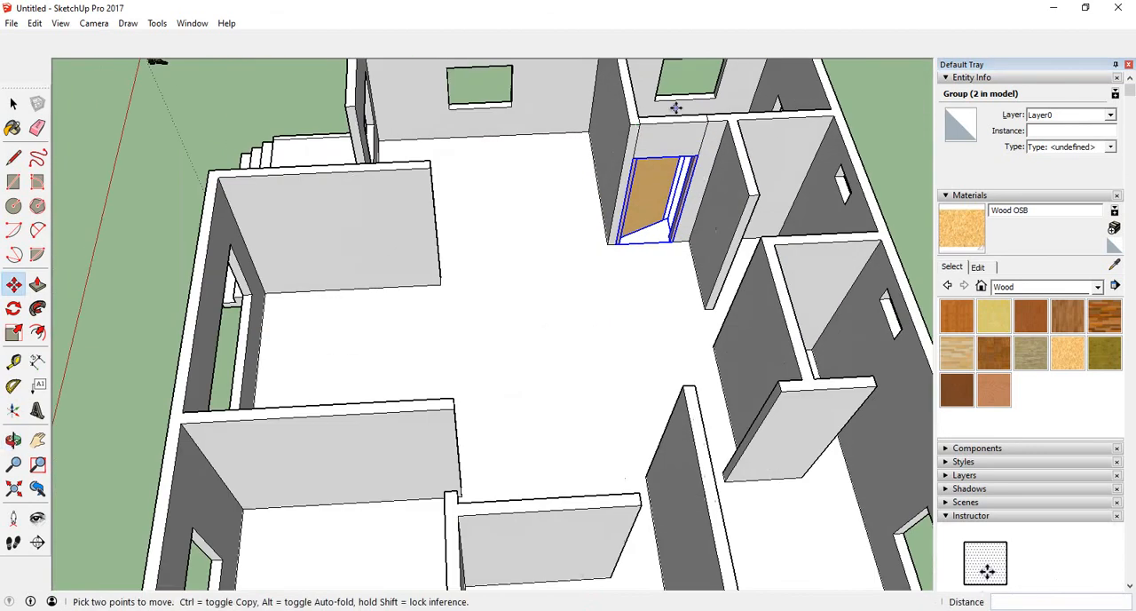
{"action": "middle_click_drag", "start_coordinate": [679, 163], "coordinate": [743, 132]}
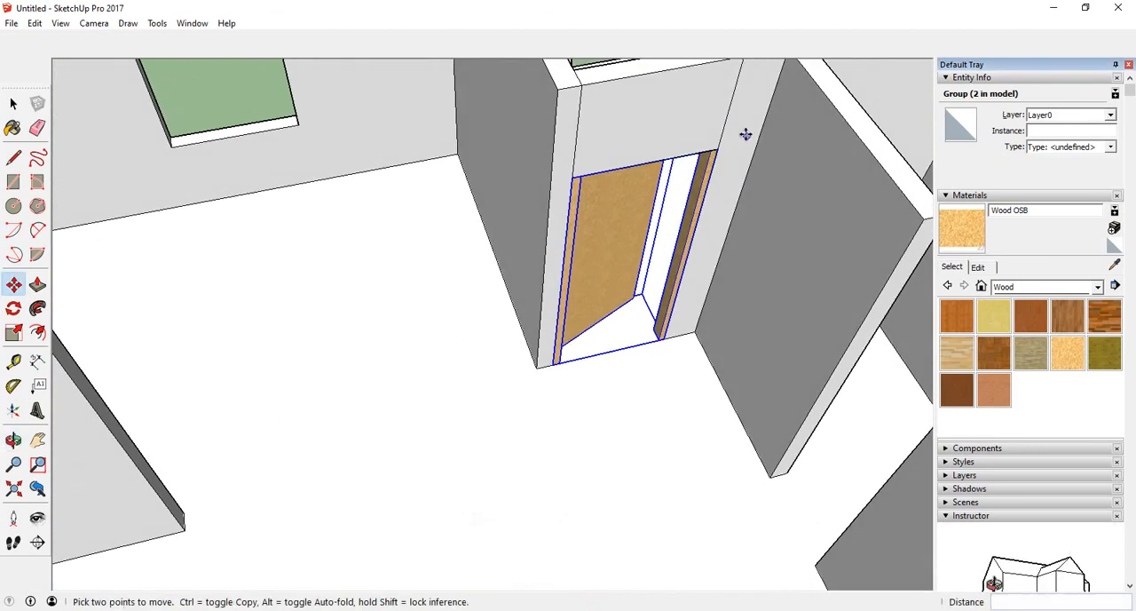
{"action": "middle_click_drag", "start_coordinate": [655, 120], "coordinate": [639, 165]}
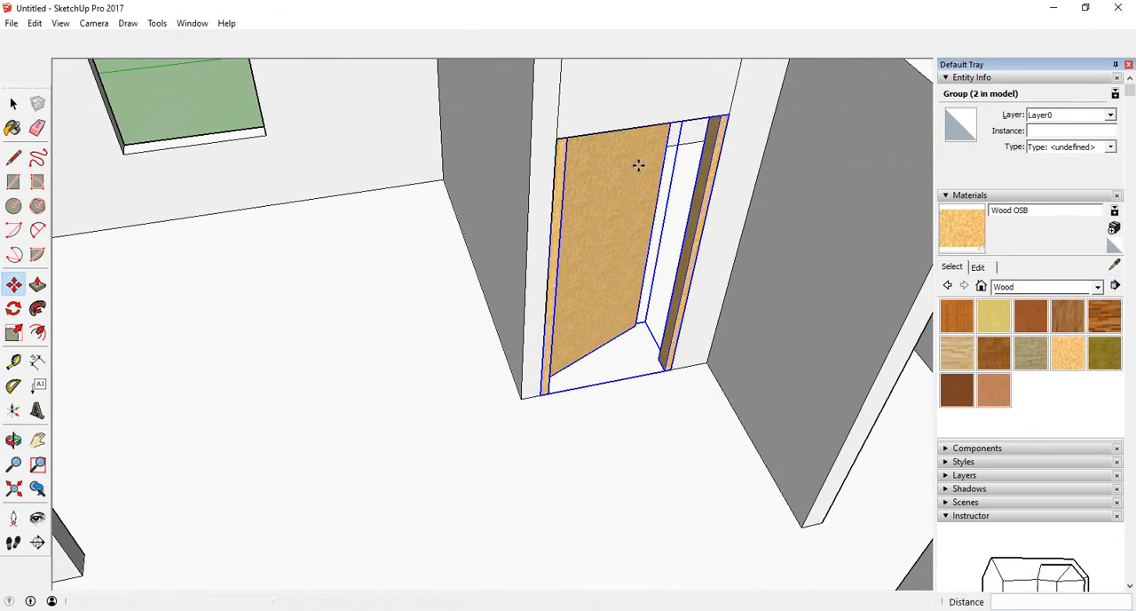
{"action": "scroll", "coordinate": [558, 450], "scroll_direction": "down", "scroll_amount": 6}
{"action": "middle_click_drag", "start_coordinate": [556, 497], "coordinate": [553, 299]}
{"action": "scroll", "coordinate": [603, 316], "scroll_direction": "up", "scroll_amount": 3}
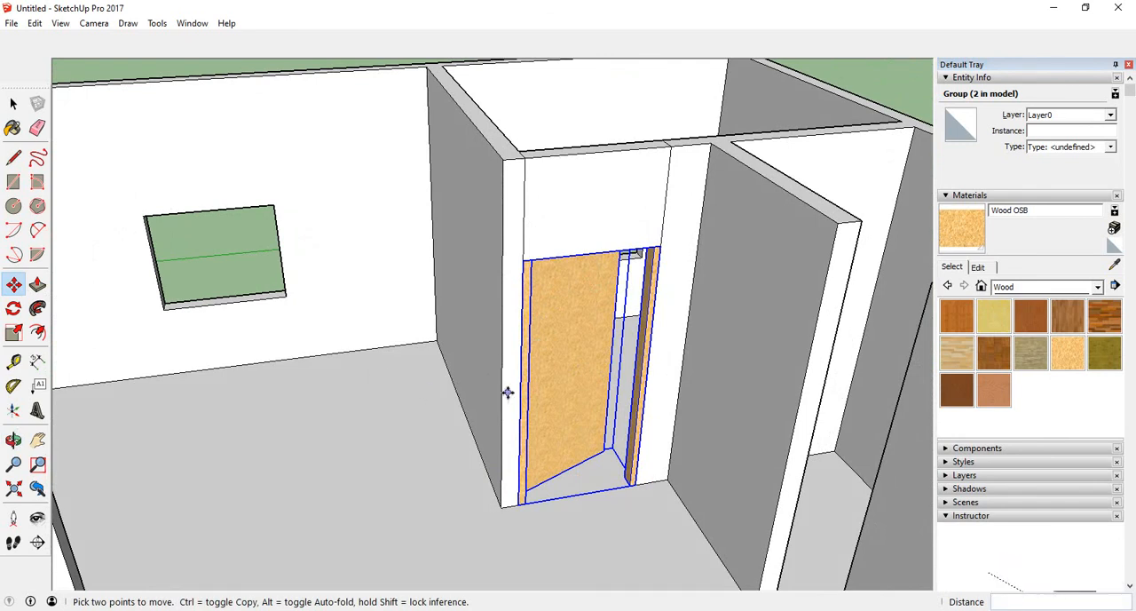
{"action": "middle_click_drag", "start_coordinate": [507, 393], "coordinate": [538, 408]}
{"action": "scroll", "coordinate": [515, 413], "scroll_direction": "down", "scroll_amount": 5}
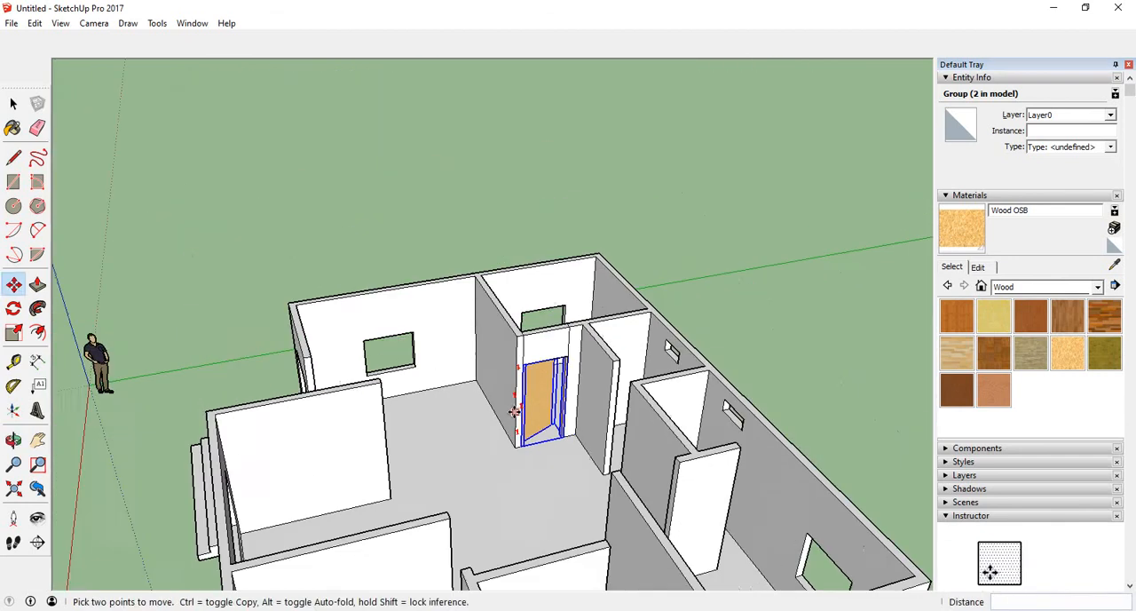
{"action": "scroll", "coordinate": [510, 412], "scroll_direction": "down", "scroll_amount": 2}
{"action": "middle_click_drag", "start_coordinate": [534, 506], "coordinate": [468, 494]}
{"action": "scroll", "coordinate": [497, 537], "scroll_direction": "up", "scroll_amount": 5}
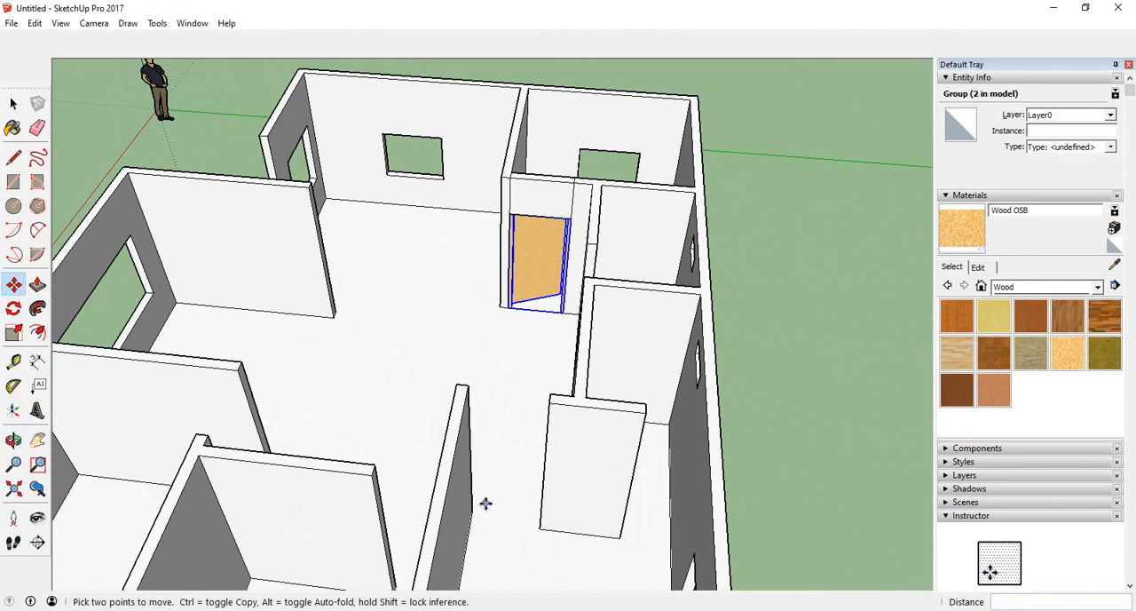
{"action": "scroll", "coordinate": [502, 446], "scroll_direction": "down", "scroll_amount": 6}
{"action": "middle_click_drag", "start_coordinate": [523, 453], "coordinate": [541, 392]}
{"action": "scroll", "coordinate": [528, 523], "scroll_direction": "down", "scroll_amount": 3}
{"action": "scroll", "coordinate": [523, 542], "scroll_direction": "up", "scroll_amount": 5}
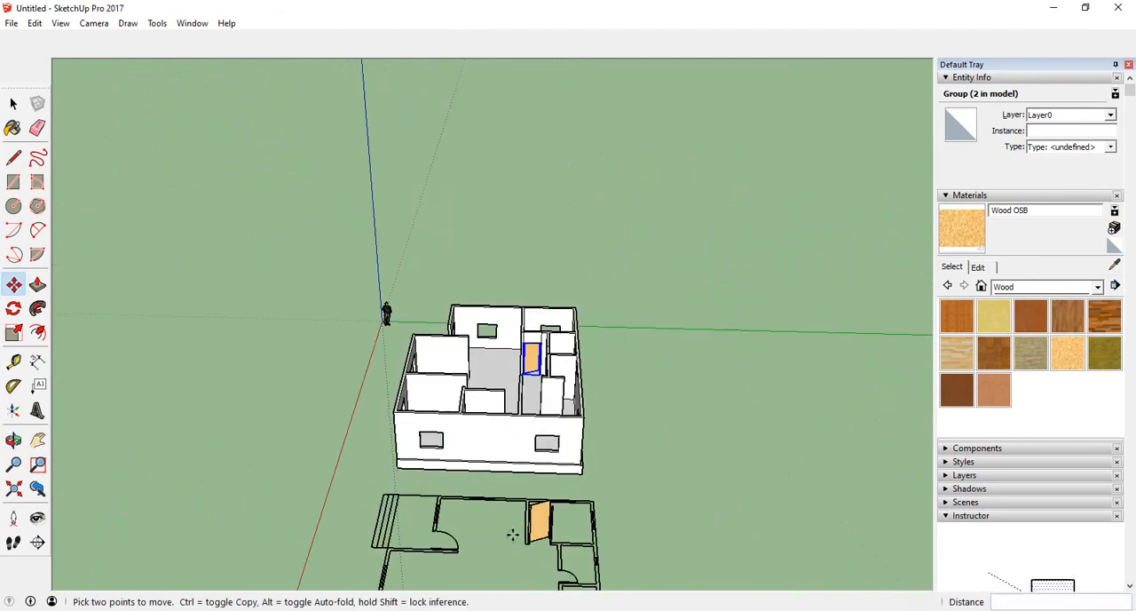
{"action": "scroll", "coordinate": [568, 541], "scroll_direction": "up", "scroll_amount": 3}
{"action": "middle_click_drag", "start_coordinate": [657, 519], "coordinate": [376, 447]}
{"action": "left_click", "coordinate": [376, 447]}
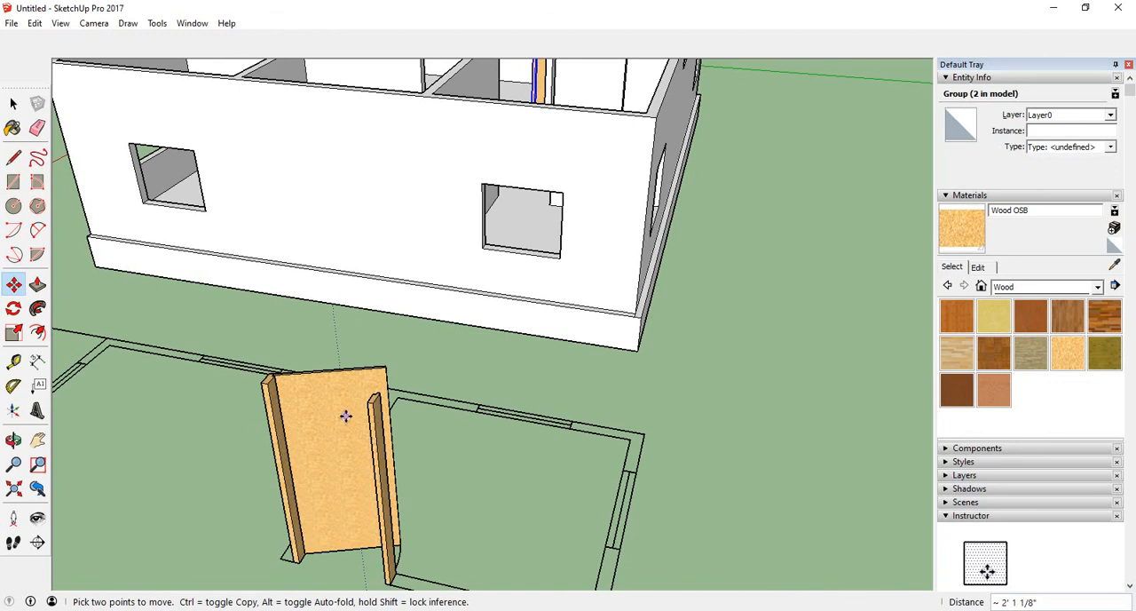
{"action": "left_click", "coordinate": [14, 105]}
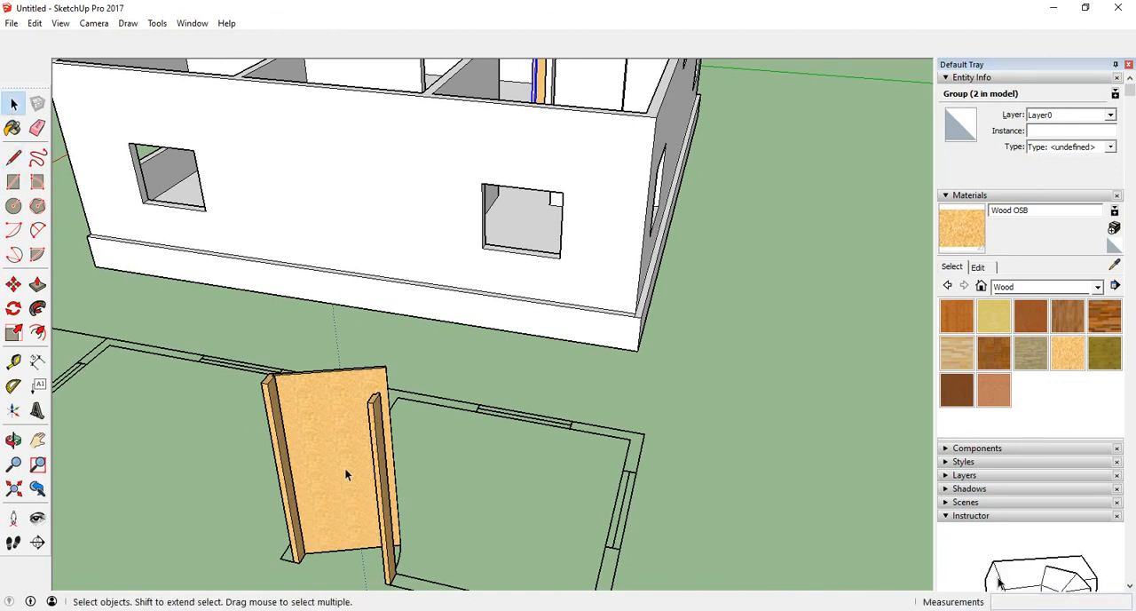
- Select the door assembly standing on the floor plan and mirror it with the Scale tool at -1 along the red axis
{"action": "left_click", "coordinate": [328, 455]}
{"action": "middle_click_drag", "start_coordinate": [426, 499], "coordinate": [337, 455]}
{"action": "scroll", "coordinate": [412, 503], "scroll_direction": "down", "scroll_amount": 3}
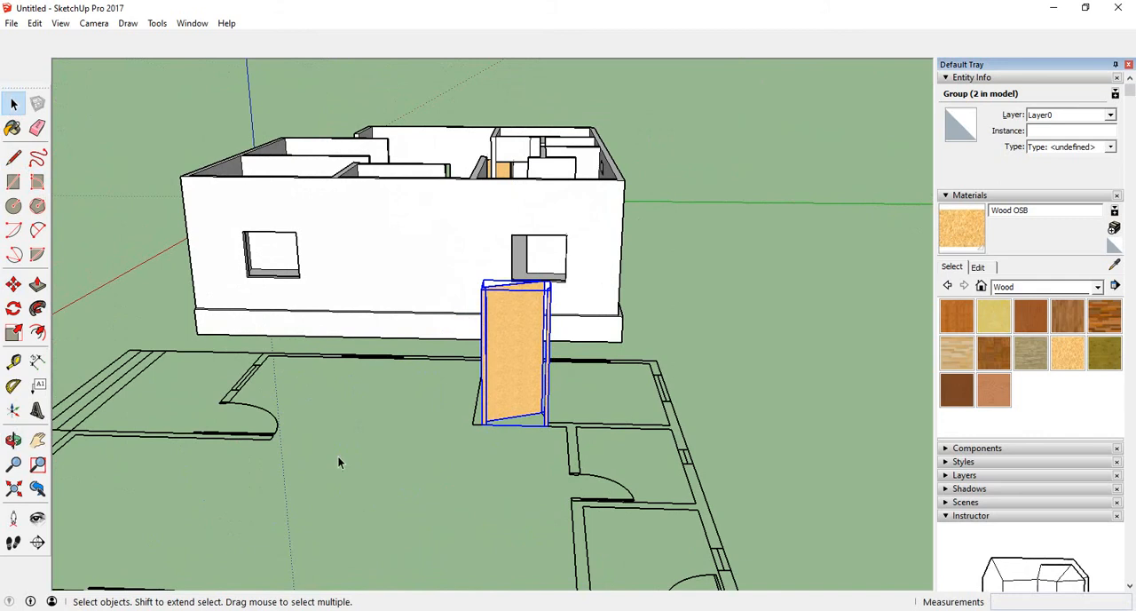
{"action": "left_click", "coordinate": [14, 333]}
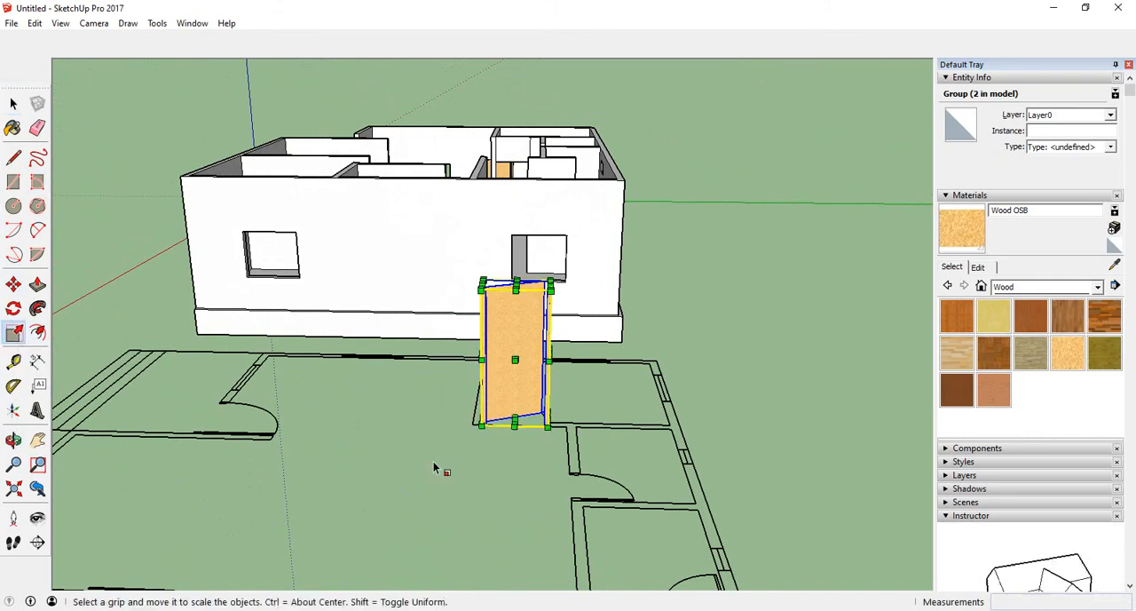
{"action": "middle_click_drag", "start_coordinate": [413, 473], "coordinate": [785, 549]}
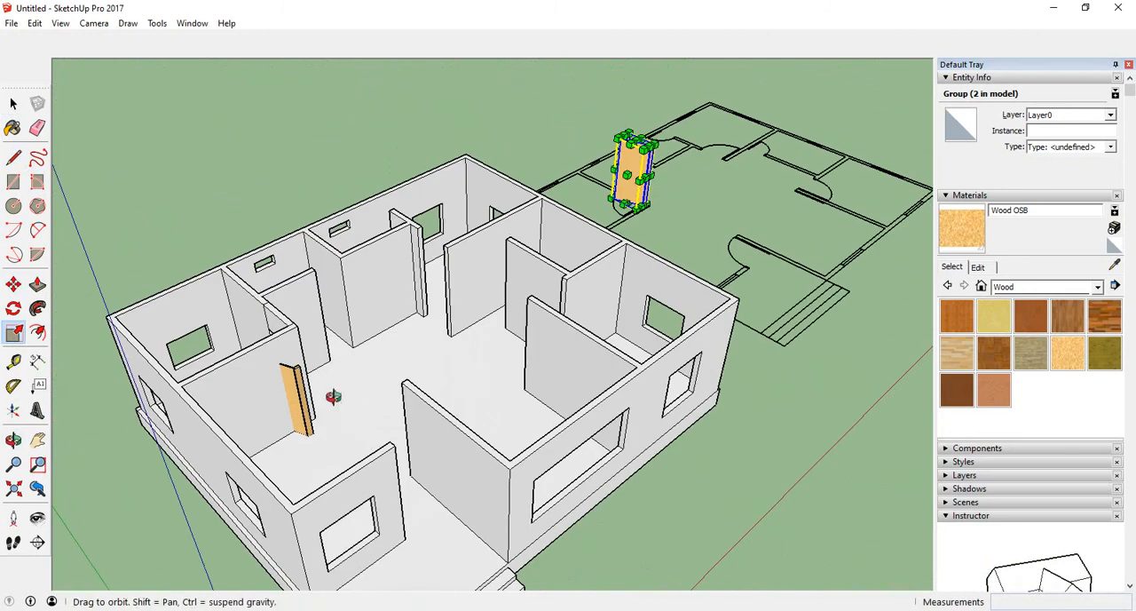
{"action": "middle_click_drag", "start_coordinate": [330, 400], "coordinate": [592, 454]}
{"action": "scroll", "coordinate": [417, 271], "scroll_direction": "up", "scroll_amount": 4}
{"action": "scroll", "coordinate": [455, 456], "scroll_direction": "down", "scroll_amount": 3}
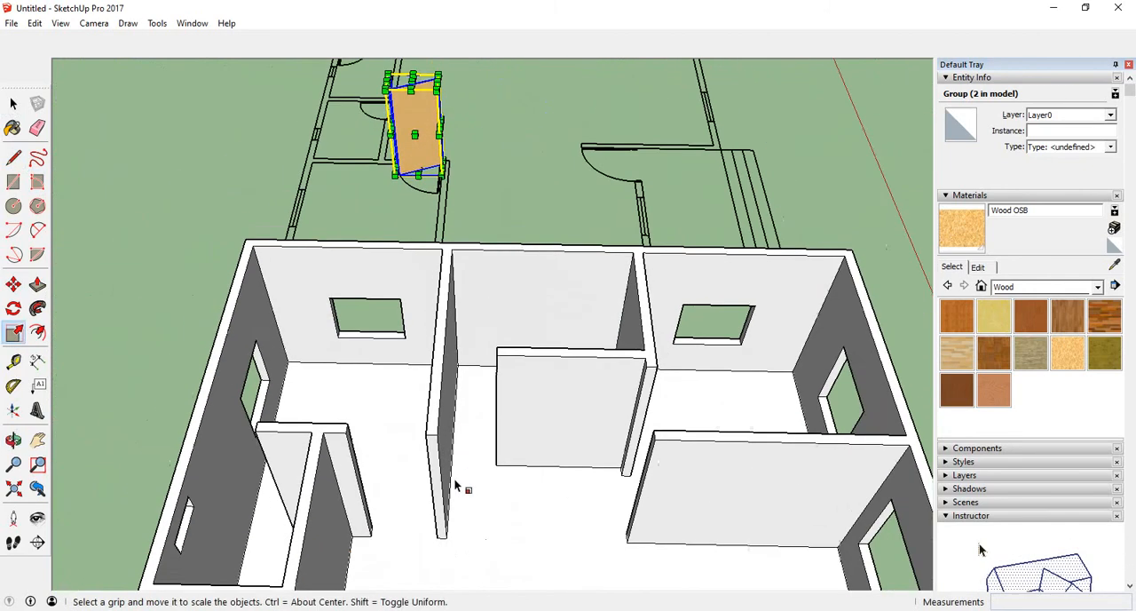
{"action": "scroll", "coordinate": [444, 200], "scroll_direction": "up", "scroll_amount": 8}
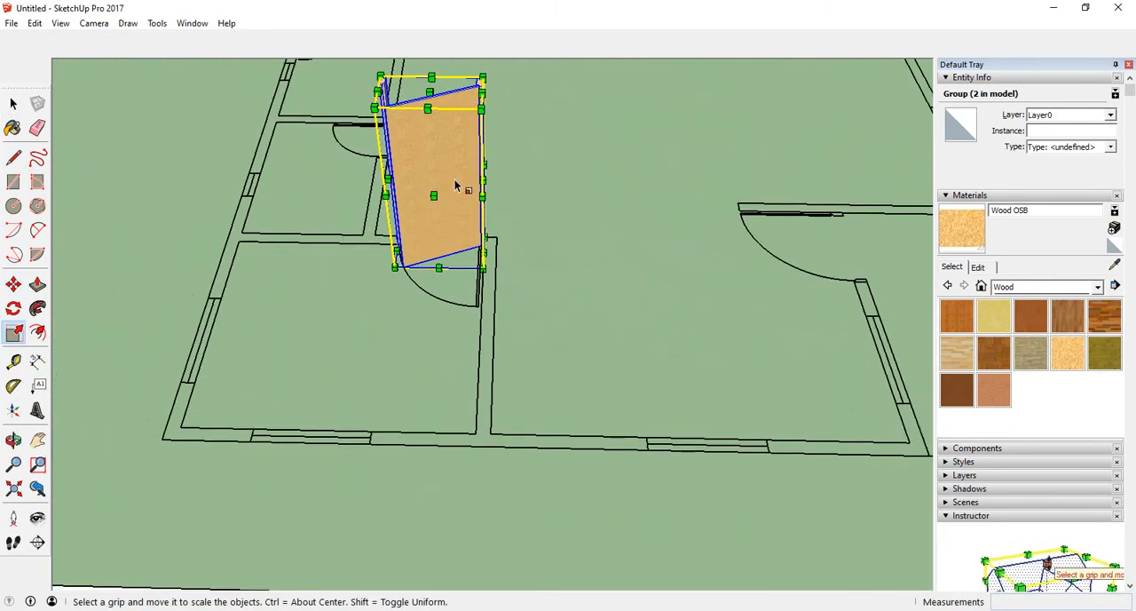
{"action": "left_click_drag", "start_coordinate": [427, 198], "coordinate": [440, 117]}
{"action": "middle_click_drag", "start_coordinate": [441, 117], "coordinate": [429, 122]}
{"action": "middle_click_drag", "start_coordinate": [319, 128], "coordinate": [223, 150]}
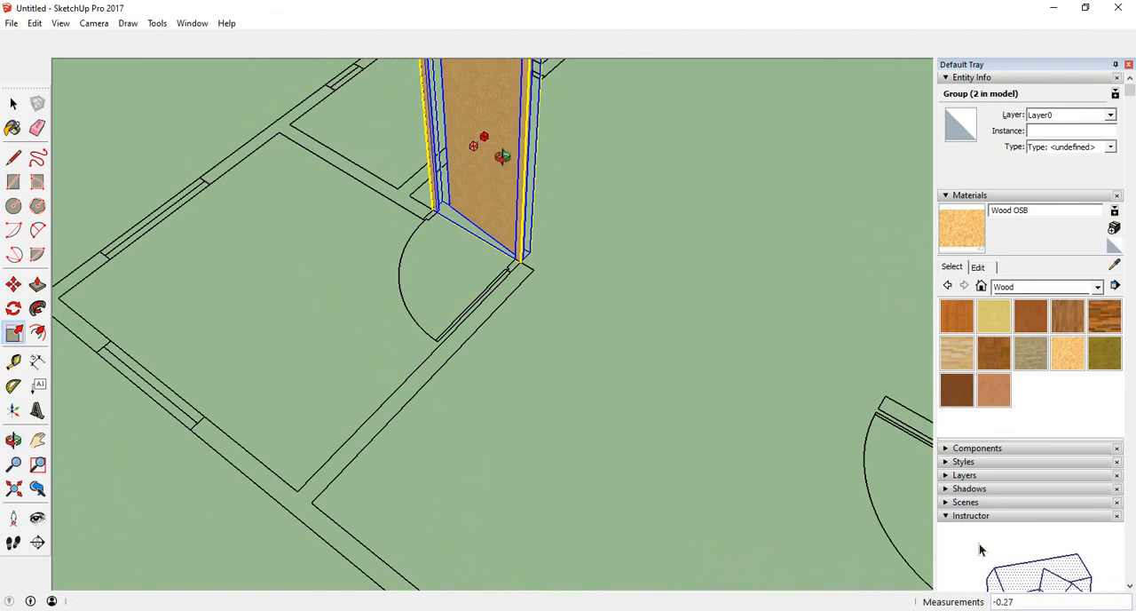
{"action": "middle_click_drag", "start_coordinate": [503, 157], "coordinate": [440, 157]}
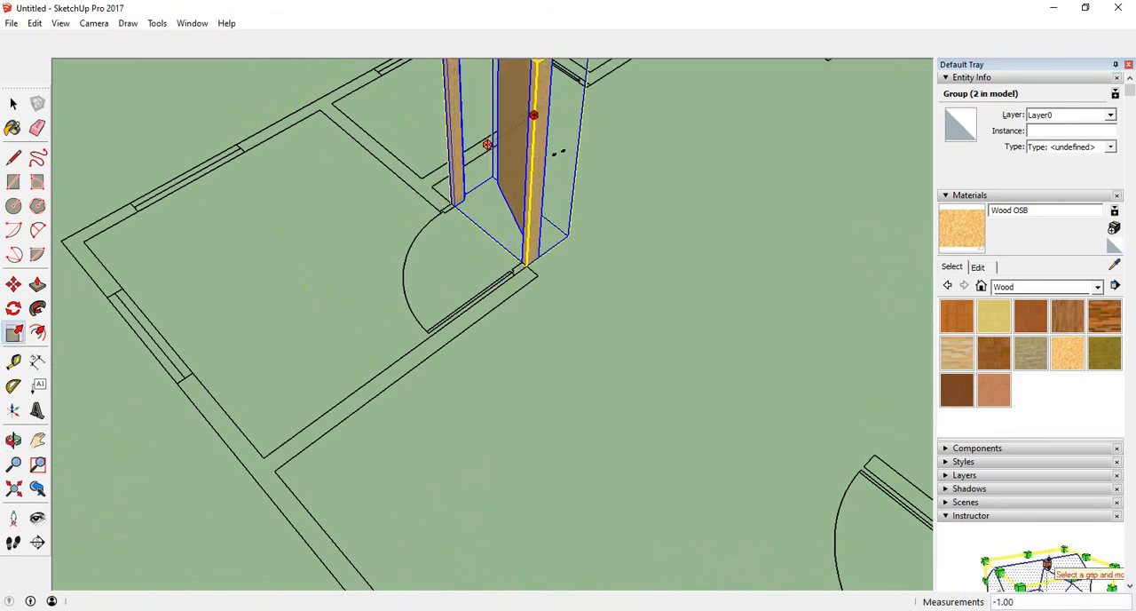
{"action": "middle_click_drag", "start_coordinate": [510, 131], "coordinate": [257, 175]}
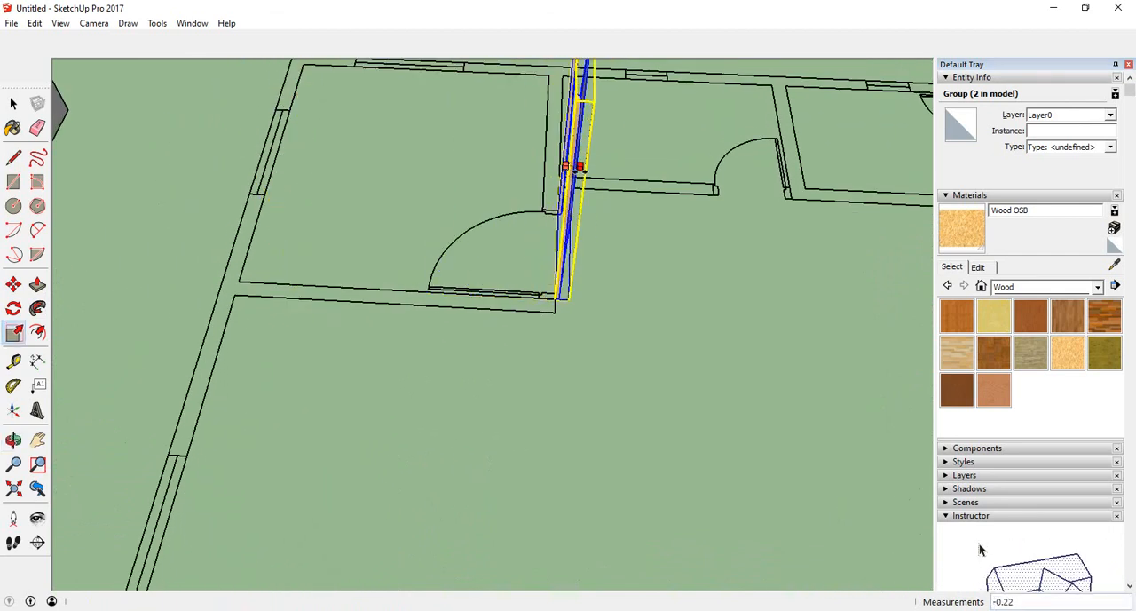
{"action": "middle_click_drag", "start_coordinate": [579, 168], "coordinate": [553, 167]}
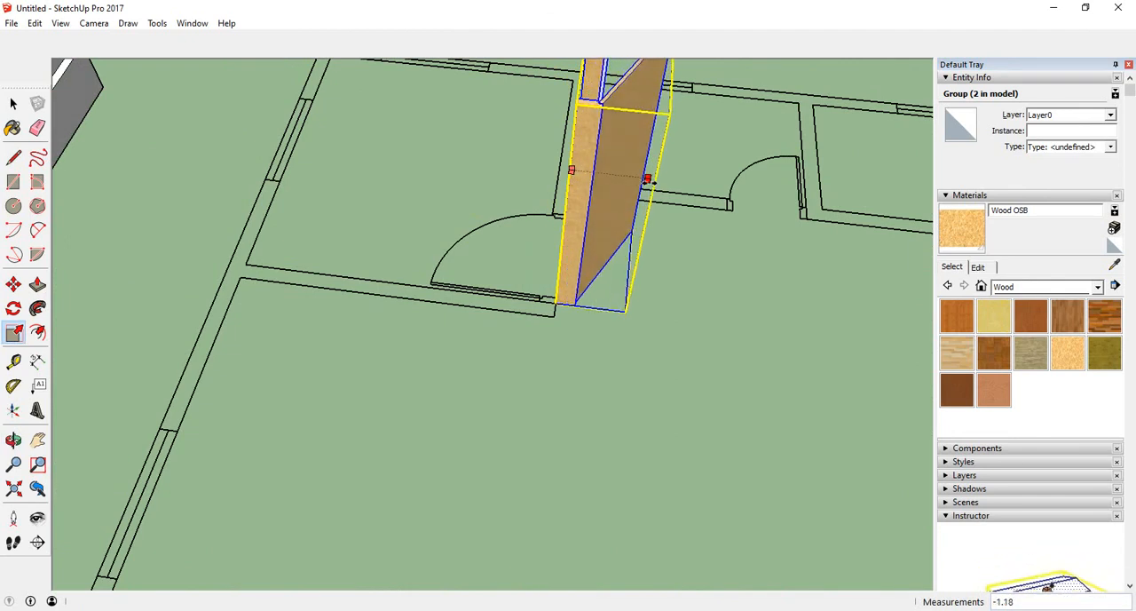
{"action": "middle_click_drag", "start_coordinate": [654, 182], "coordinate": [556, 312]}
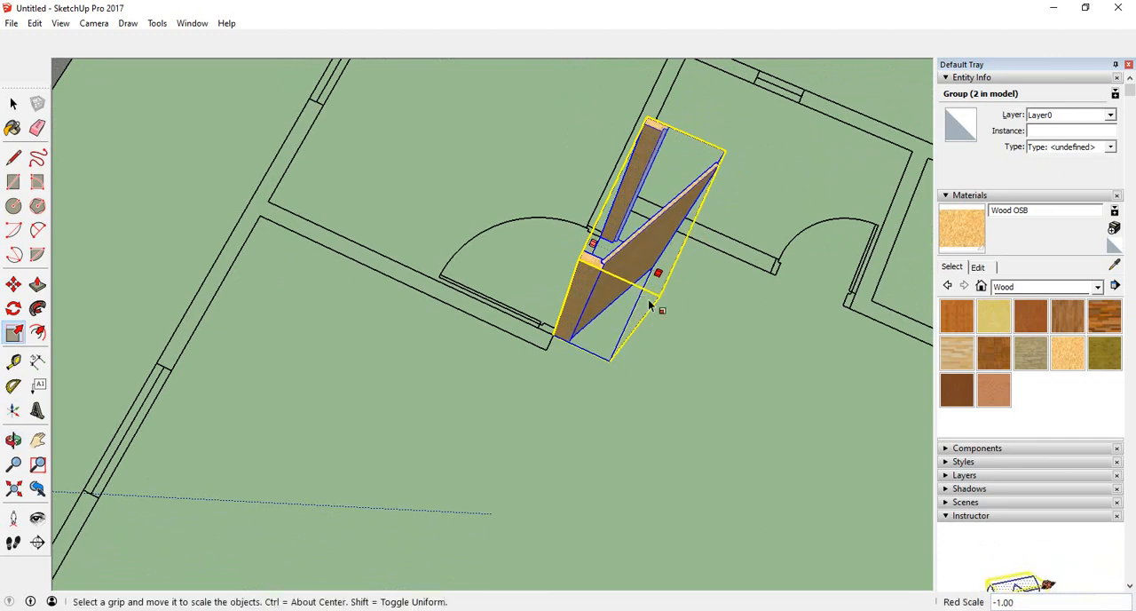
{"action": "middle_click_drag", "start_coordinate": [672, 337], "coordinate": [515, 362]}
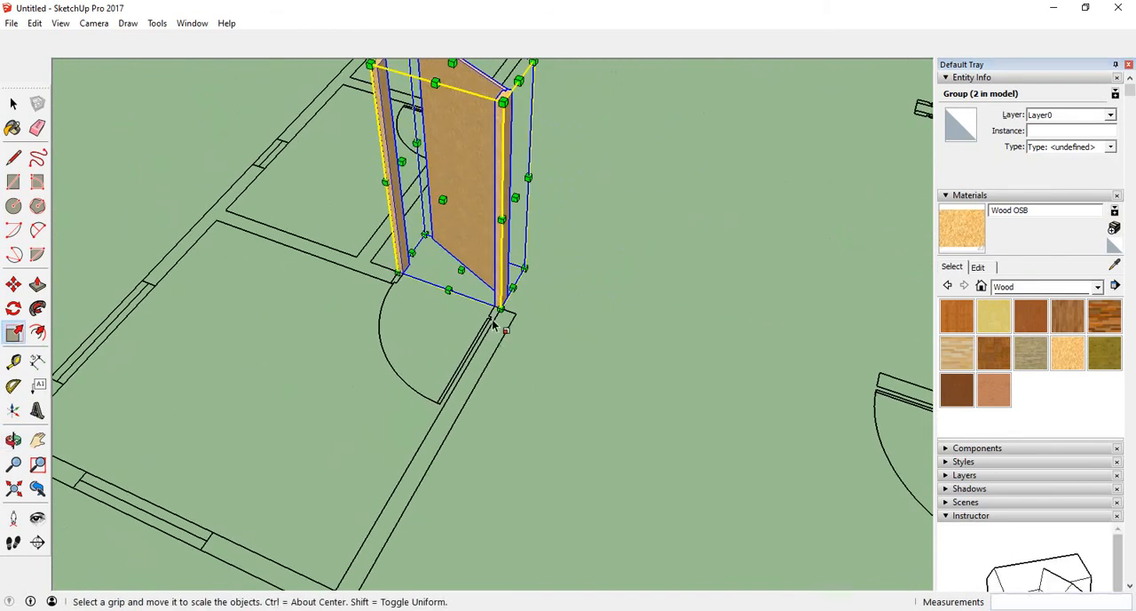
- Copy the mirrored door assembly from its bottom corner to the matching corner of another interior doorway
{"action": "left_click", "coordinate": [12, 104]}
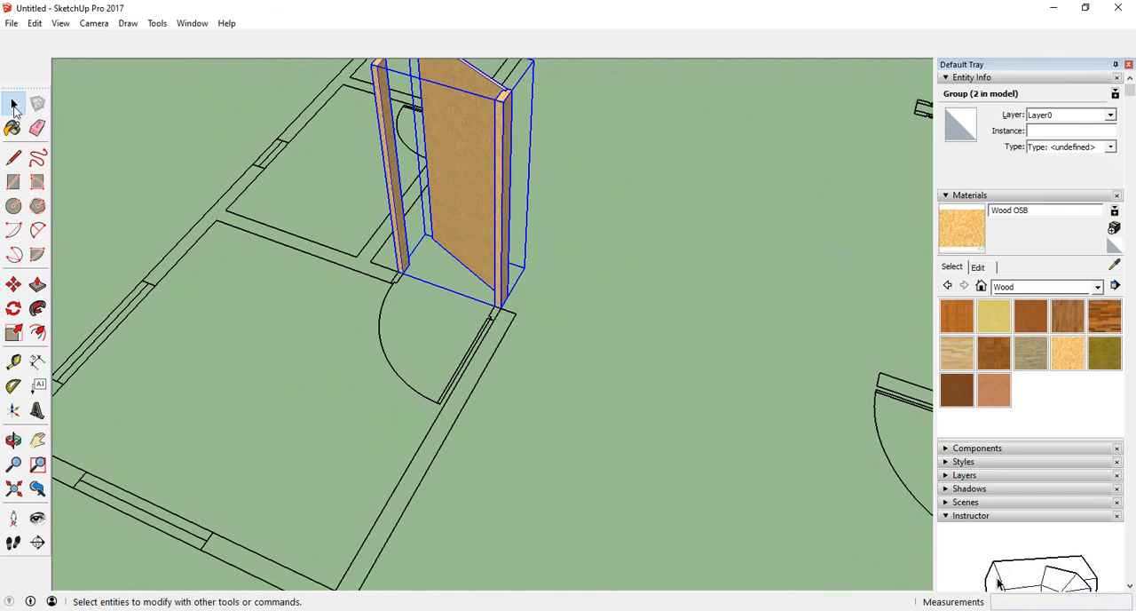
{"action": "left_click", "coordinate": [13, 285]}
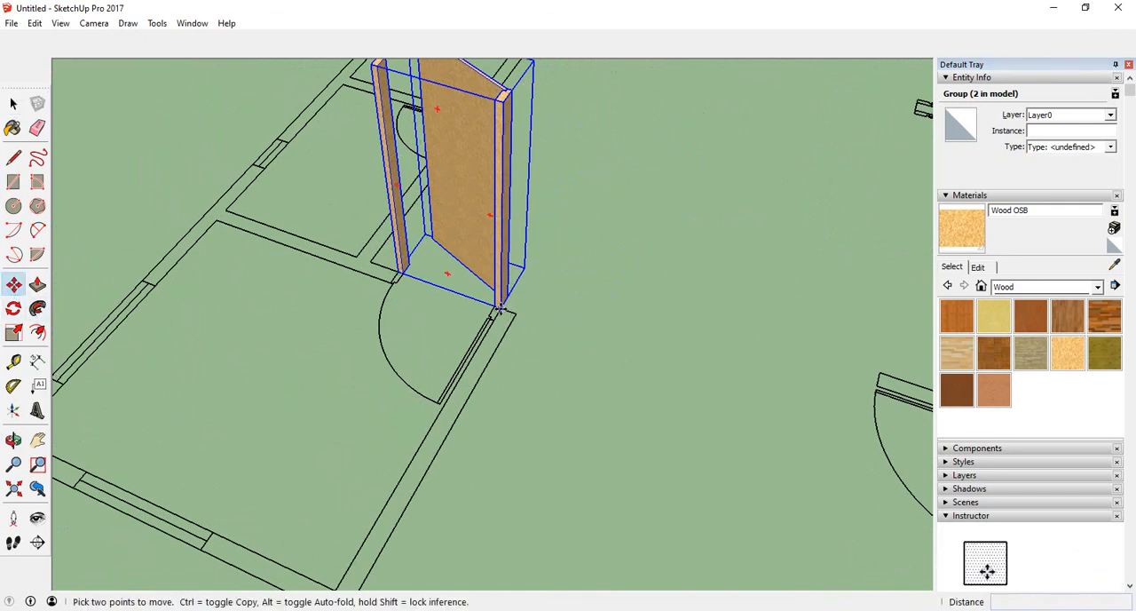
{"action": "left_click", "coordinate": [500, 309]}
{"action": "scroll", "coordinate": [500, 309], "scroll_direction": "down", "scroll_amount": 7}
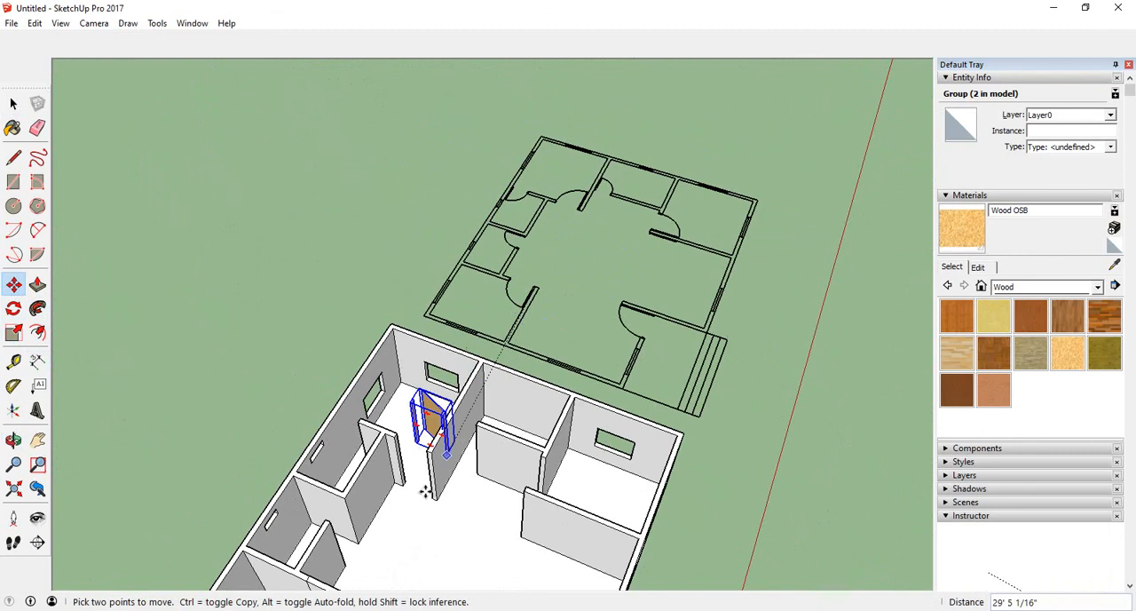
{"action": "scroll", "coordinate": [426, 492], "scroll_direction": "up", "scroll_amount": 5}
{"action": "middle_click_drag", "start_coordinate": [440, 500], "coordinate": [469, 538]}
{"action": "scroll", "coordinate": [468, 538], "scroll_direction": "up", "scroll_amount": 6}
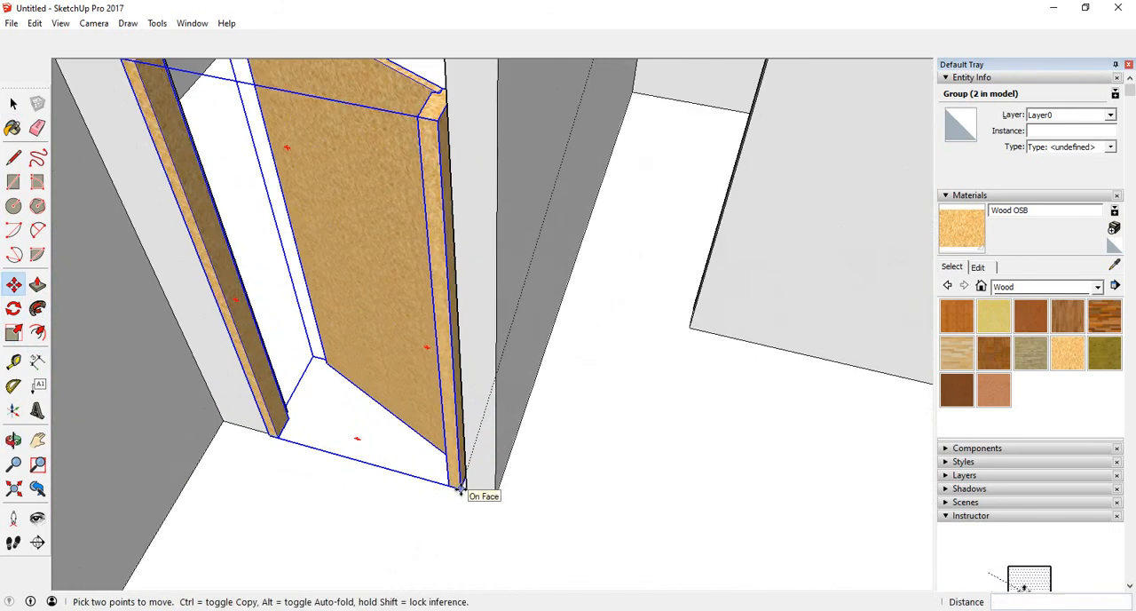
{"action": "middle_click_drag", "start_coordinate": [461, 489], "coordinate": [577, 459]}
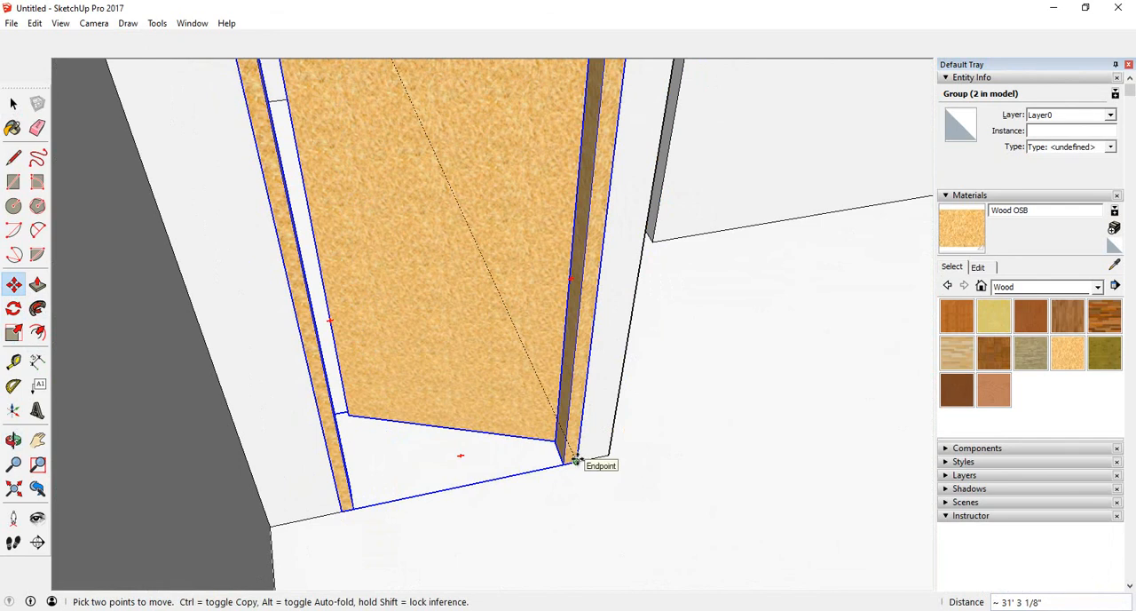
{"action": "key", "text": "ctrl"}
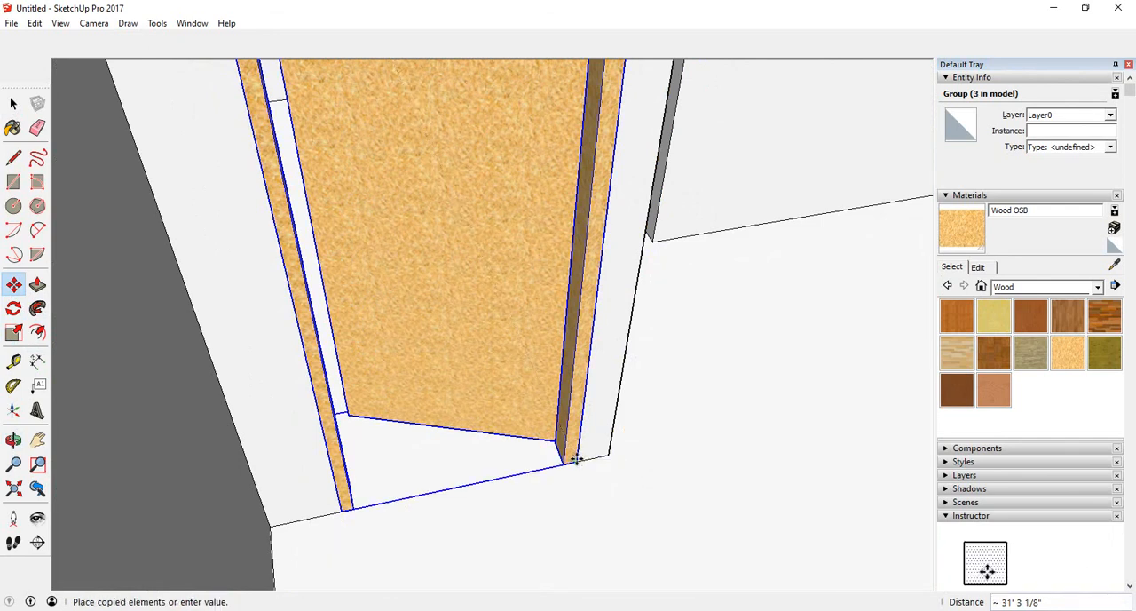
{"action": "left_click", "coordinate": [573, 458]}
- Inspect the copied door assemblies in the house's doorways from several angles
{"action": "middle_click_drag", "start_coordinate": [492, 418], "coordinate": [383, 515]}
{"action": "scroll", "coordinate": [637, 307], "scroll_direction": "down", "scroll_amount": 4}
{"action": "middle_click_drag", "start_coordinate": [318, 359], "coordinate": [315, 394]}
{"action": "scroll", "coordinate": [373, 379], "scroll_direction": "down", "scroll_amount": 1}
{"action": "scroll", "coordinate": [523, 343], "scroll_direction": "down", "scroll_amount": 4}
{"action": "scroll", "coordinate": [533, 346], "scroll_direction": "down", "scroll_amount": 8}
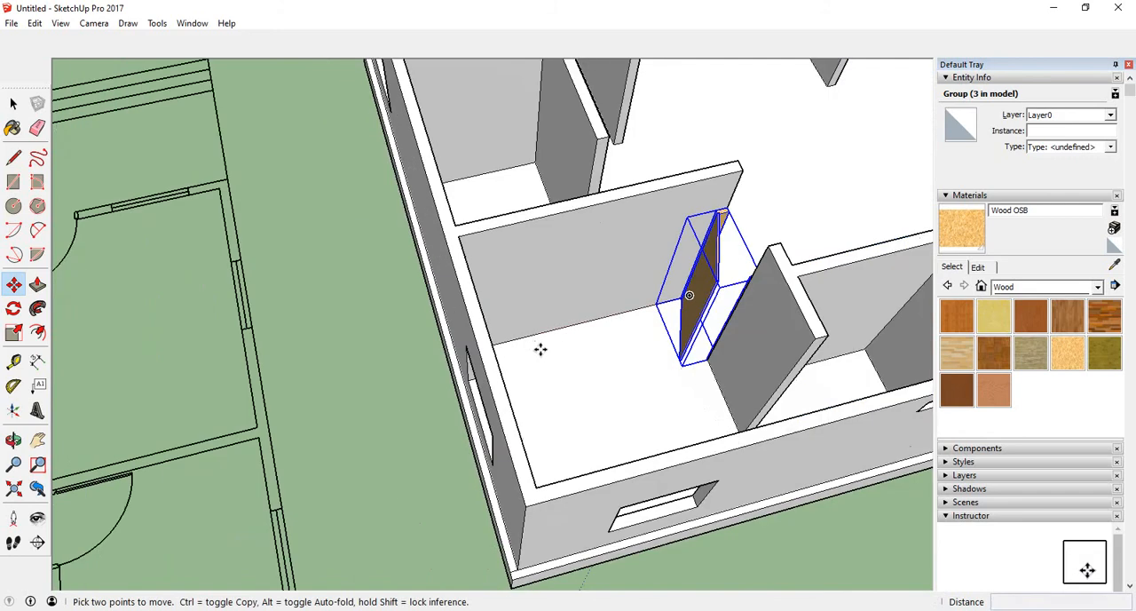
{"action": "mouse_move", "coordinate": [540, 352]}
{"action": "middle_mouse_down"}
{"action": "mouse_move", "coordinate": [634, 358]}
{"action": "mouse_move", "coordinate": [459, 365]}
{"action": "mouse_move", "coordinate": [411, 383]}
{"action": "mouse_move", "coordinate": [452, 374]}
{"action": "mouse_move", "coordinate": [751, 480]}
{"action": "middle_mouse_up"}
{"action": "scroll", "coordinate": [634, 357], "scroll_direction": "up", "scroll_amount": 4}
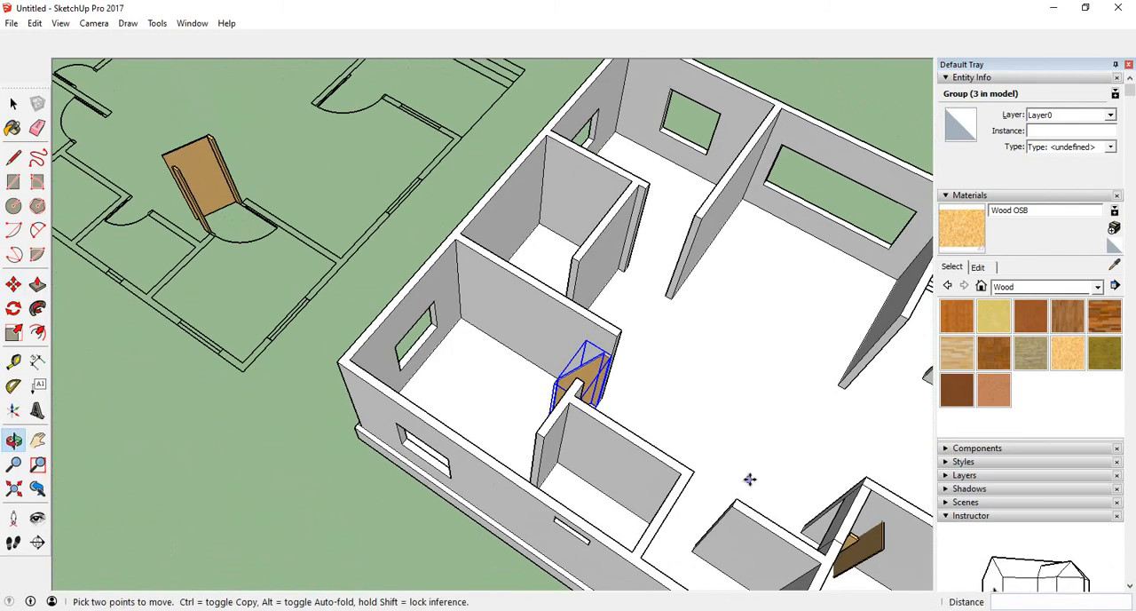
{"action": "middle_click_drag", "start_coordinate": [600, 395], "coordinate": [313, 389]}
{"action": "key", "text": "space"}
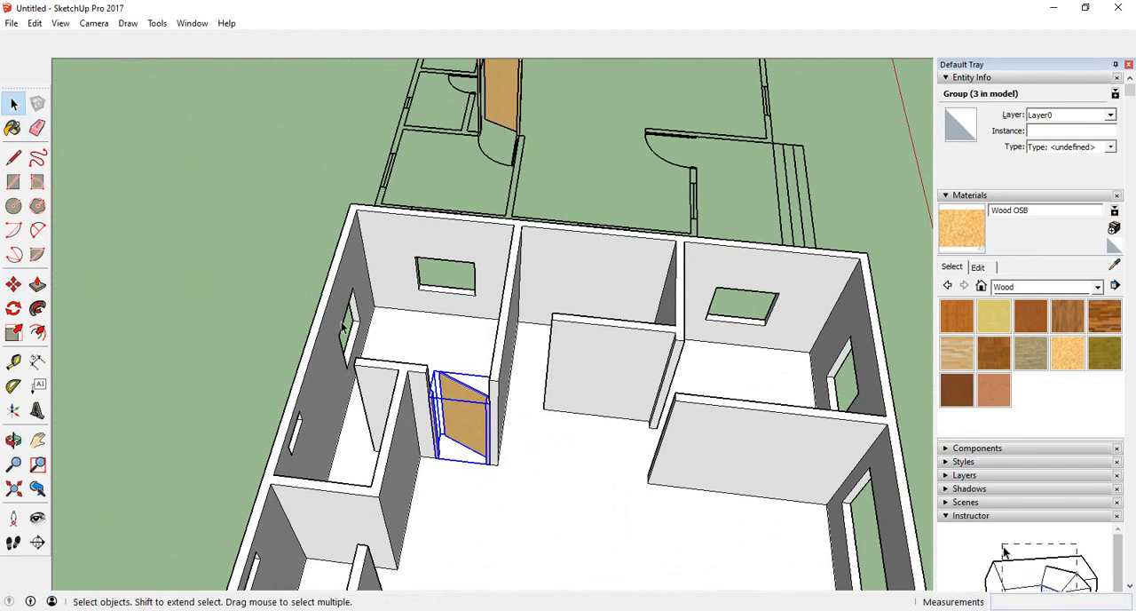
{"action": "scroll", "coordinate": [341, 322], "scroll_direction": "down", "scroll_amount": 4}
{"action": "middle_click_drag", "start_coordinate": [456, 385], "coordinate": [292, 332]}
{"action": "scroll", "coordinate": [524, 201], "scroll_direction": "up", "scroll_amount": 5}
{"action": "scroll", "coordinate": [524, 201], "scroll_direction": "up", "scroll_amount": 5}
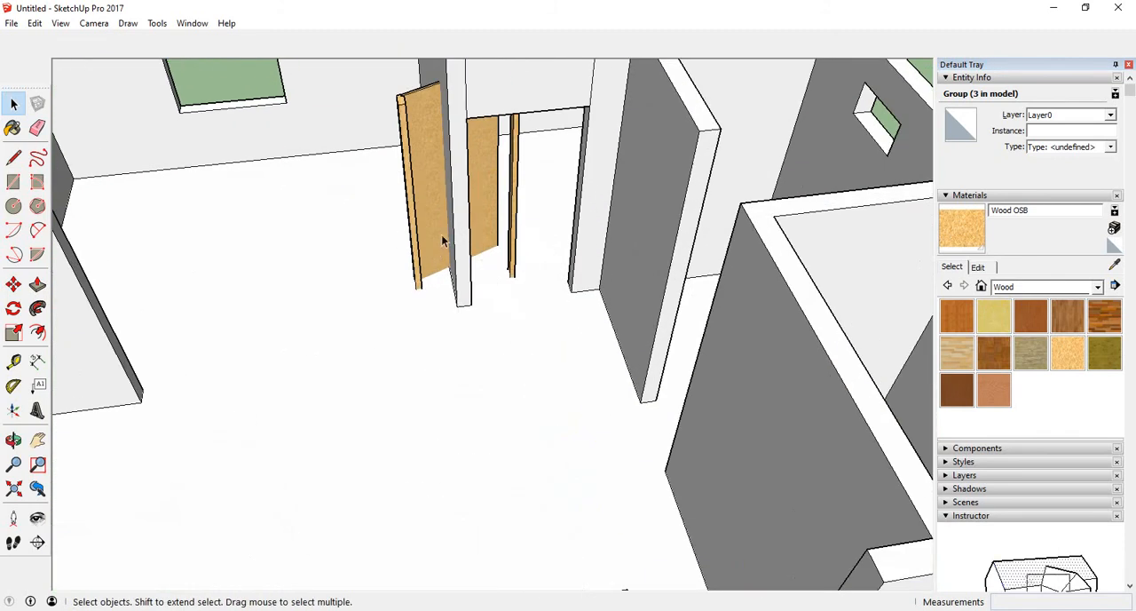
{"action": "scroll", "coordinate": [443, 236], "scroll_direction": "down", "scroll_amount": 3}
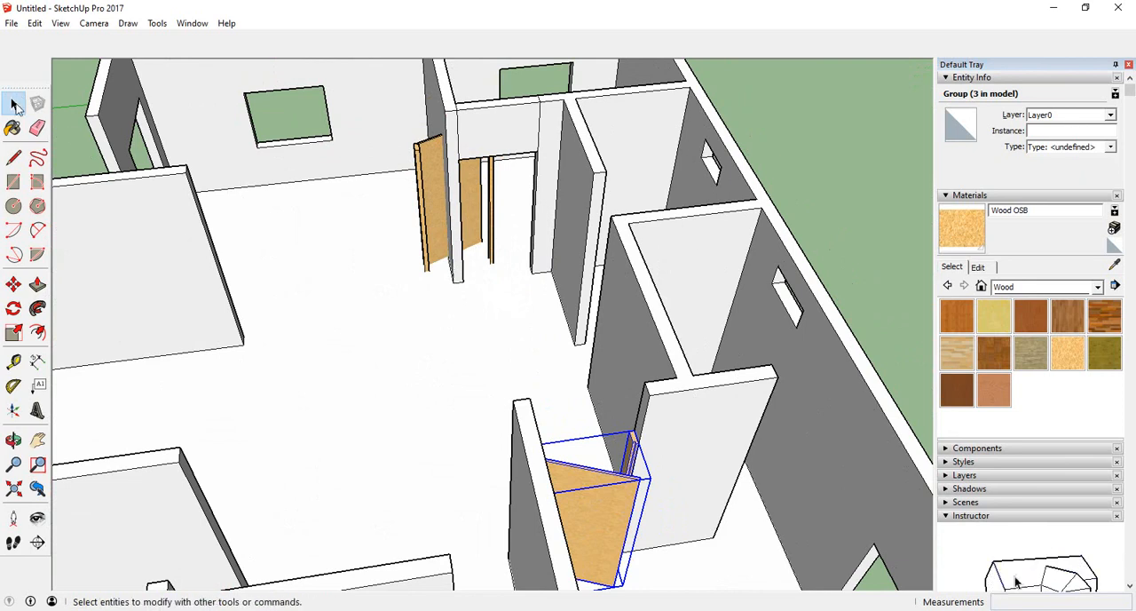
- Clear the selection and undo the last two door changes
{"action": "left_click", "coordinate": [74, 158]}
{"action": "key", "text": "ctrl+z"}
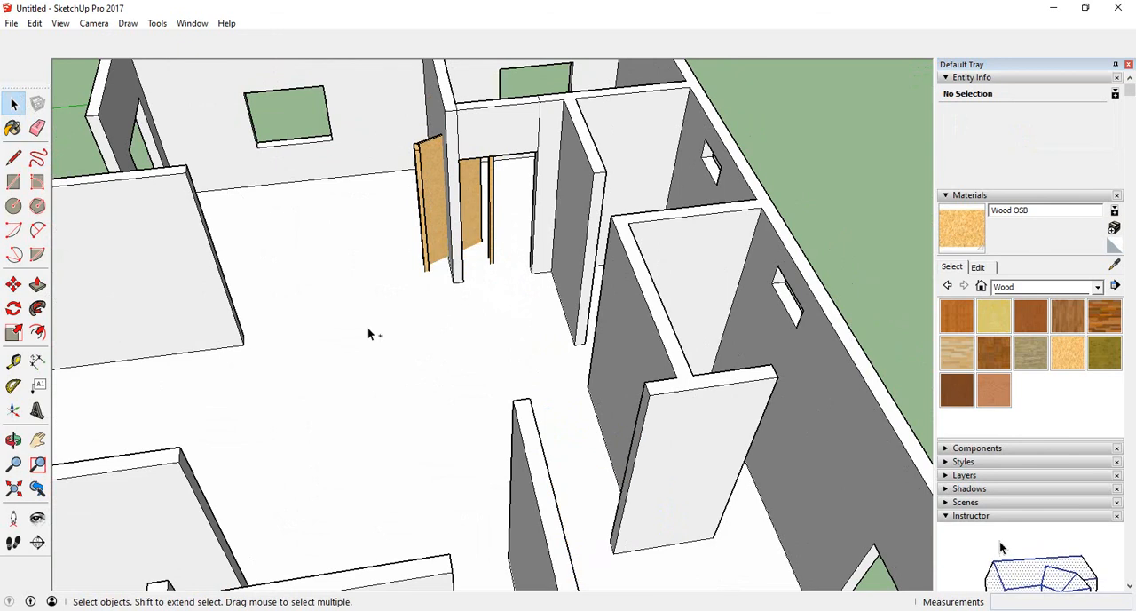
{"action": "key", "text": "ctrl+z"}
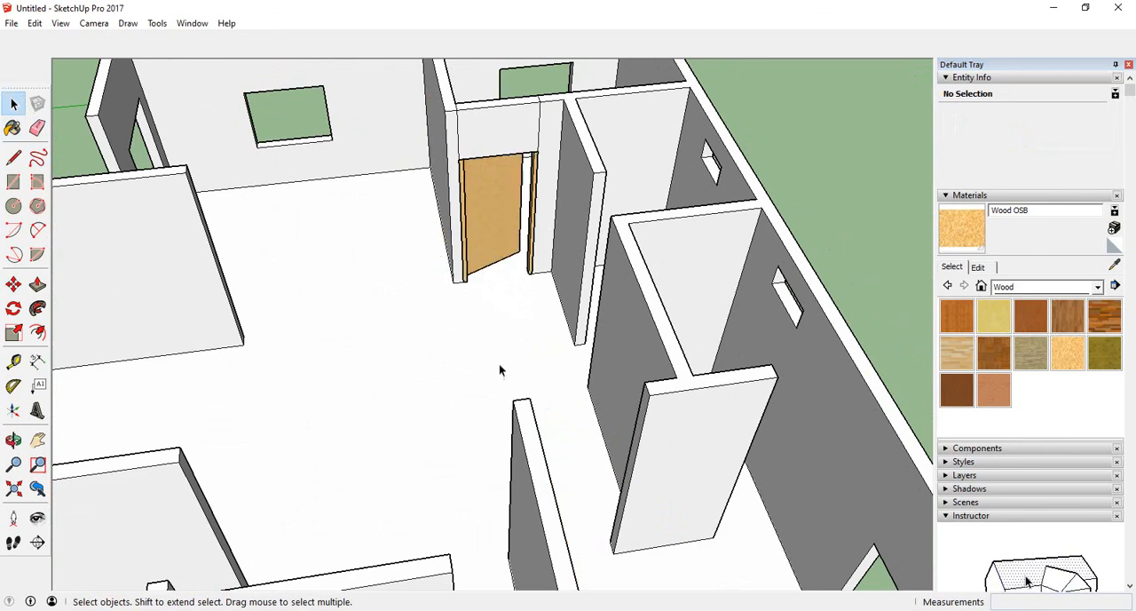
- Examine the door assembly in the interior doorway from closer angles
{"action": "scroll", "coordinate": [628, 451], "scroll_direction": "down", "scroll_amount": 2}
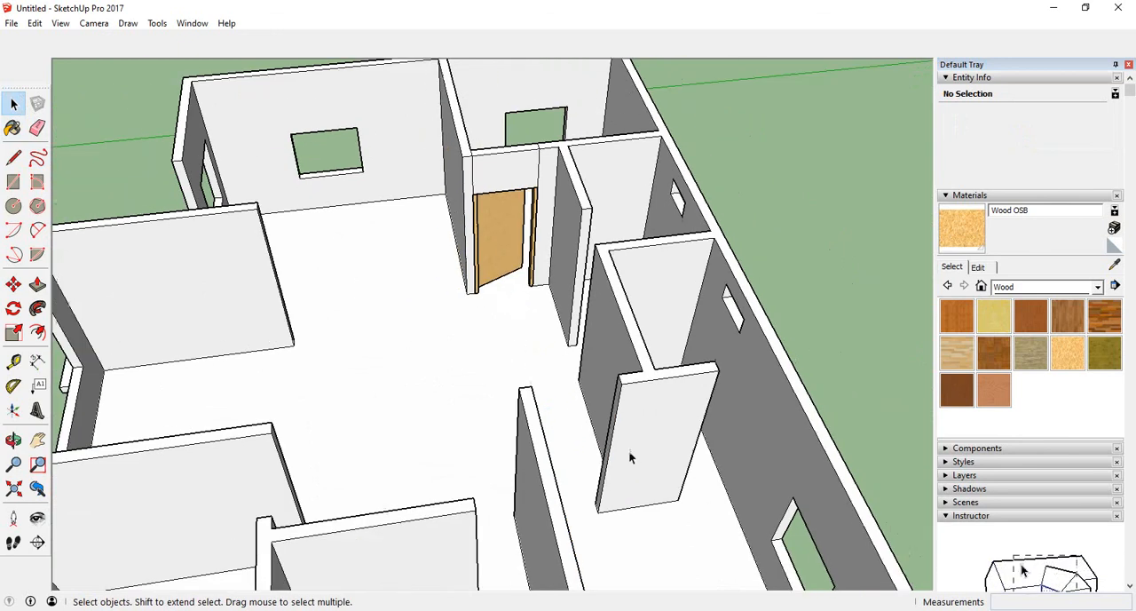
{"action": "scroll", "coordinate": [502, 355], "scroll_direction": "up", "scroll_amount": 6}
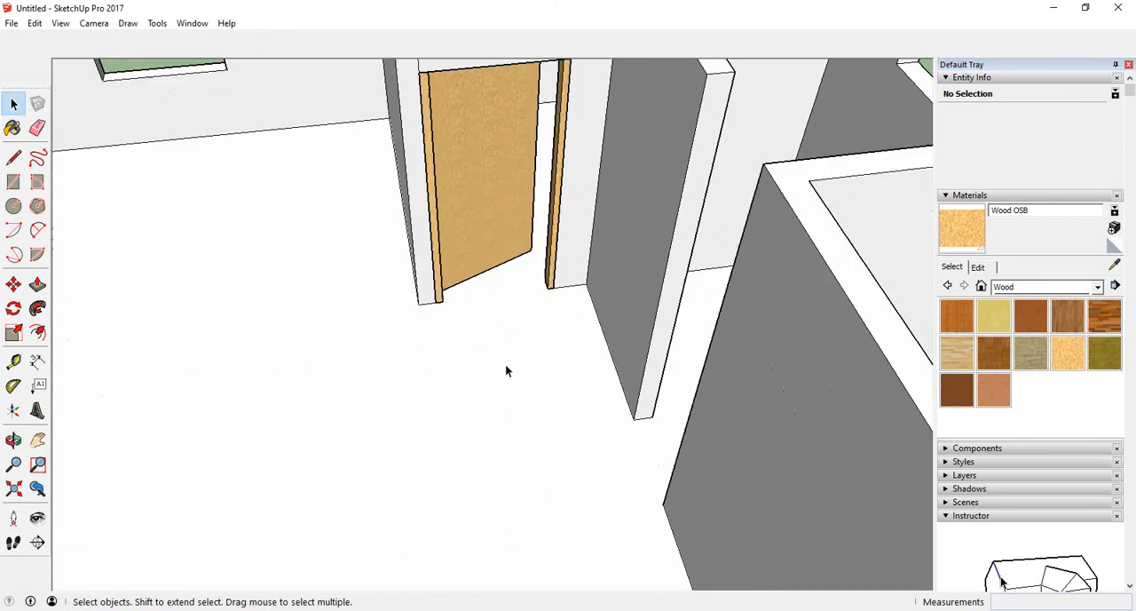
{"action": "middle_click_drag", "start_coordinate": [505, 368], "coordinate": [527, 406]}
{"action": "scroll", "coordinate": [515, 417], "scroll_direction": "down", "scroll_amount": 5}
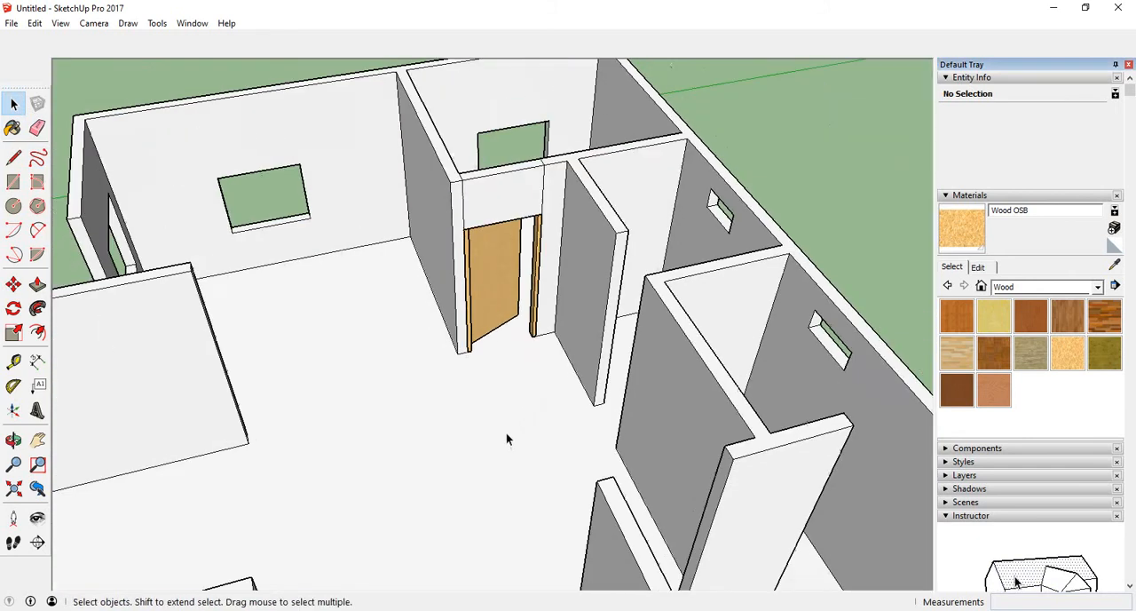
{"action": "middle_click_drag", "start_coordinate": [523, 340], "coordinate": [562, 286]}
{"action": "scroll", "coordinate": [558, 182], "scroll_direction": "up", "scroll_amount": 4}
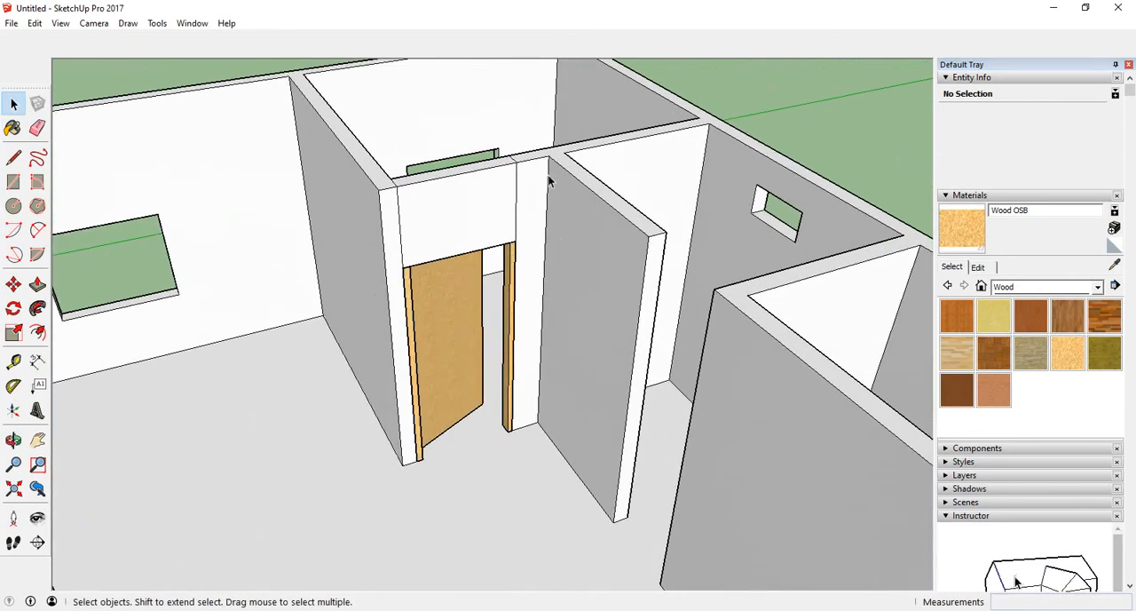
{"action": "middle_click_drag", "start_coordinate": [535, 173], "coordinate": [536, 203]}
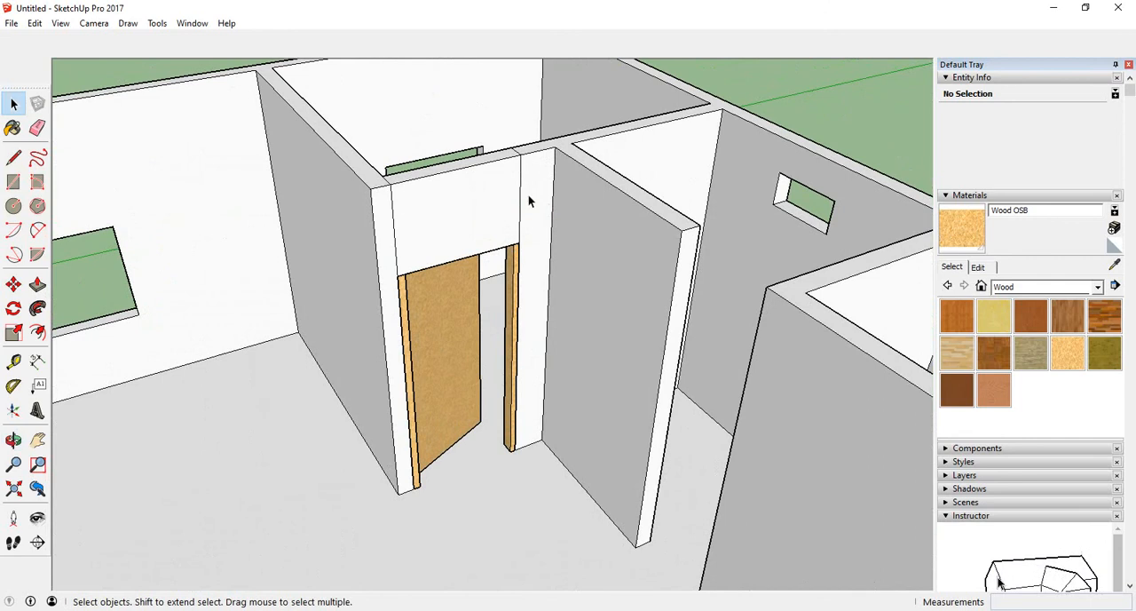